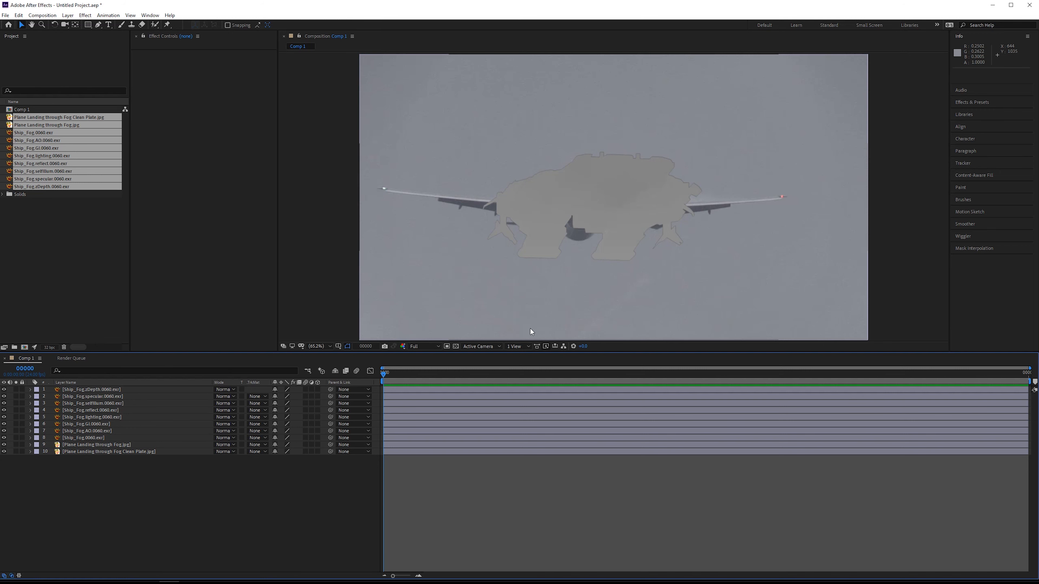
Set the project color depth to 32 bits per channel (float) and the working space to sRGB IEC61966-2.1.
left_click(47, 348)
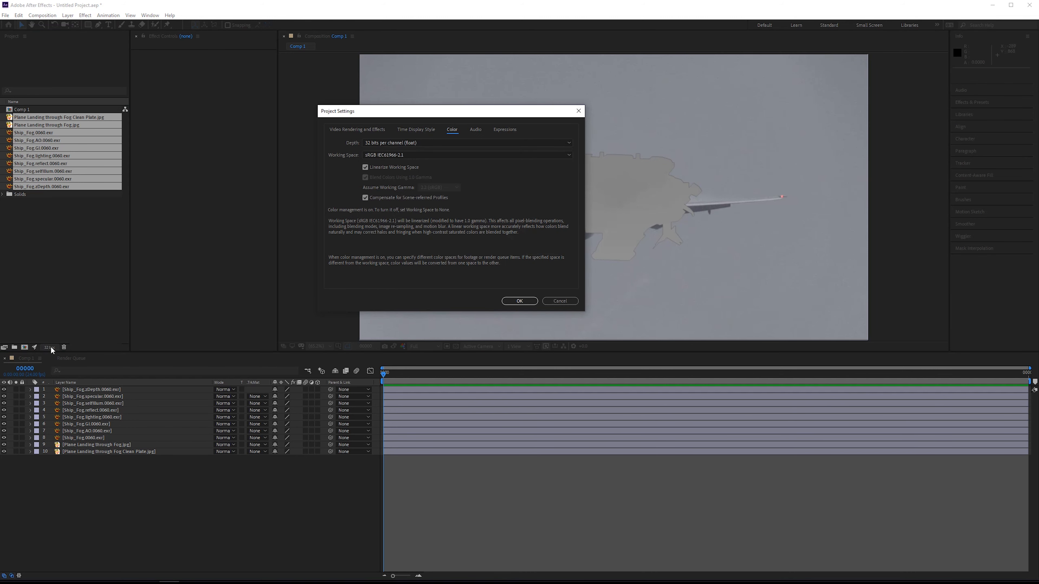
left_click(383, 144)
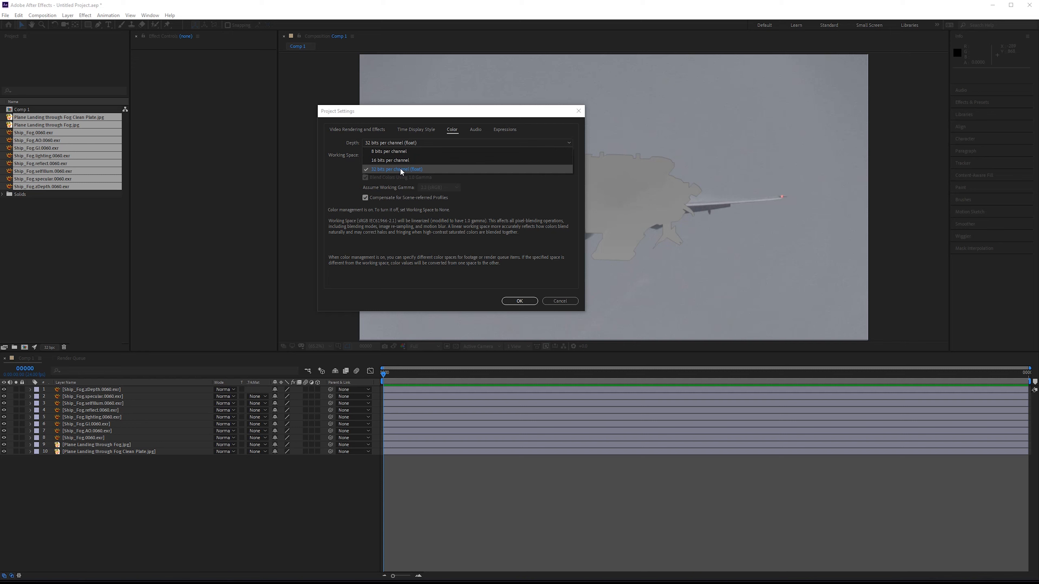
left_click(426, 168)
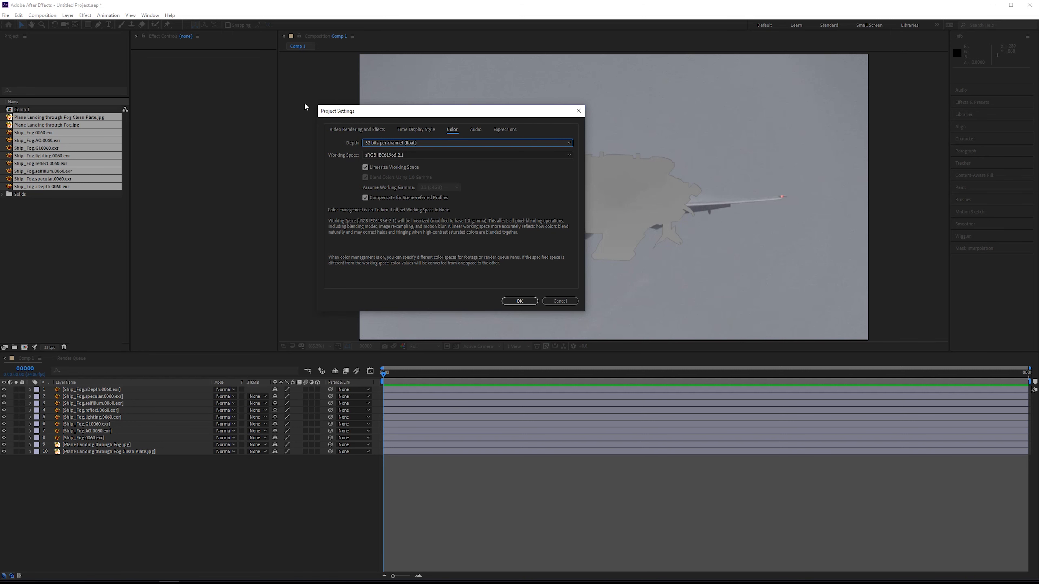
left_click(403, 156)
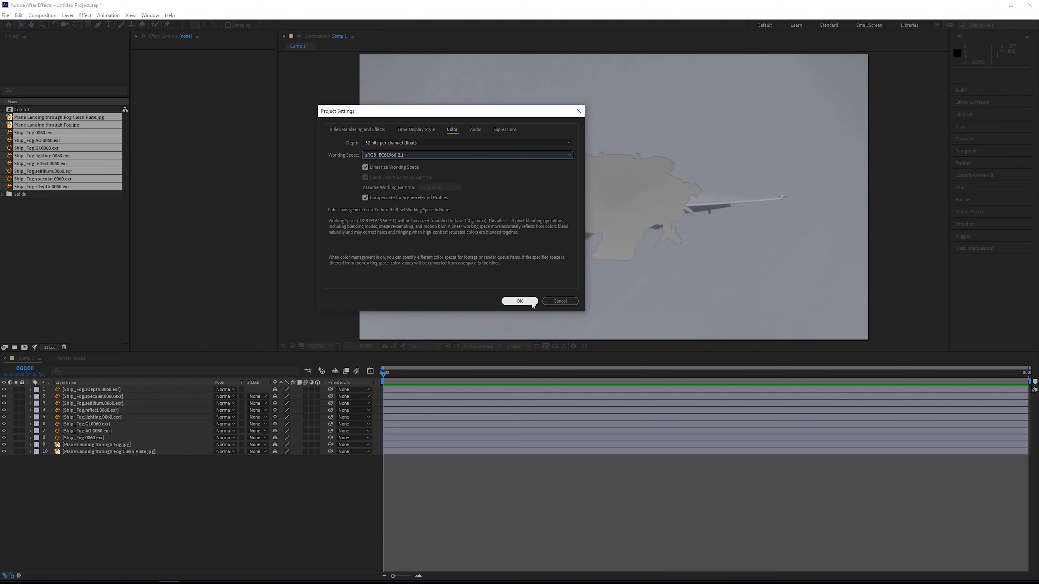
left_click(519, 302)
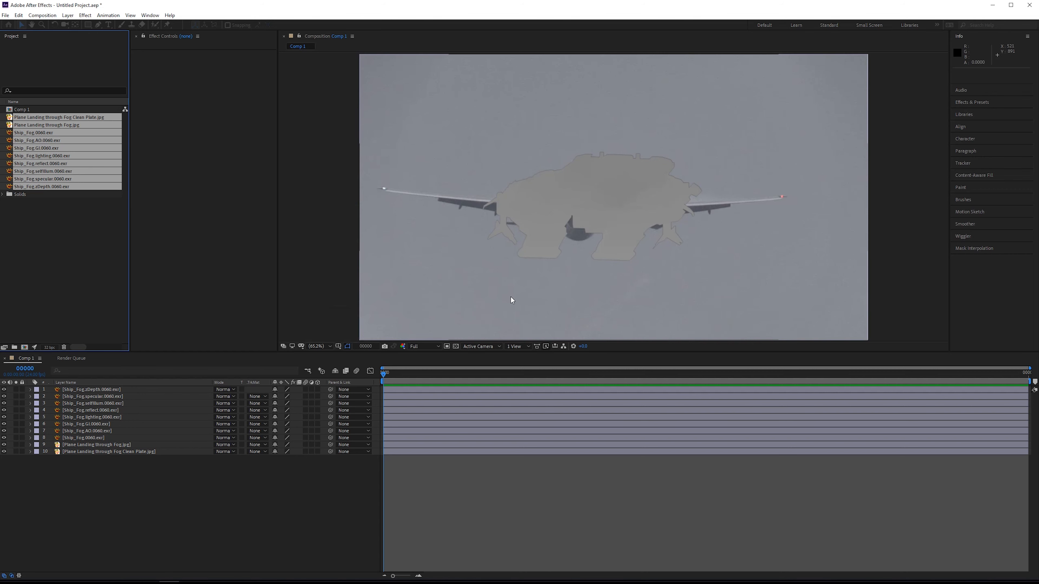
Set the footage interpretation of Ship_Fog.0060.exr to interpret as linear light: On.
left_click(67, 282)
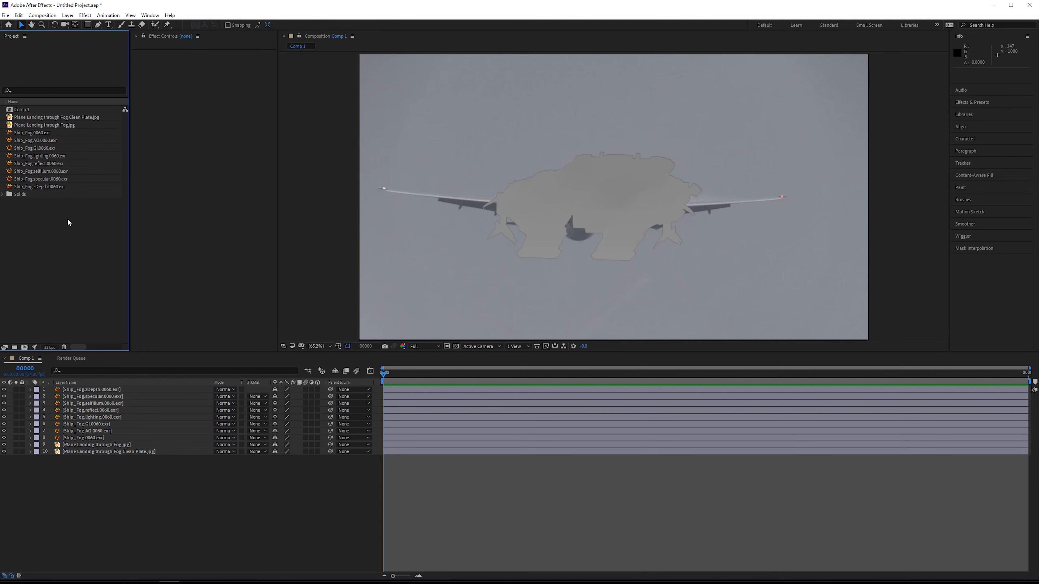
left_click(40, 133)
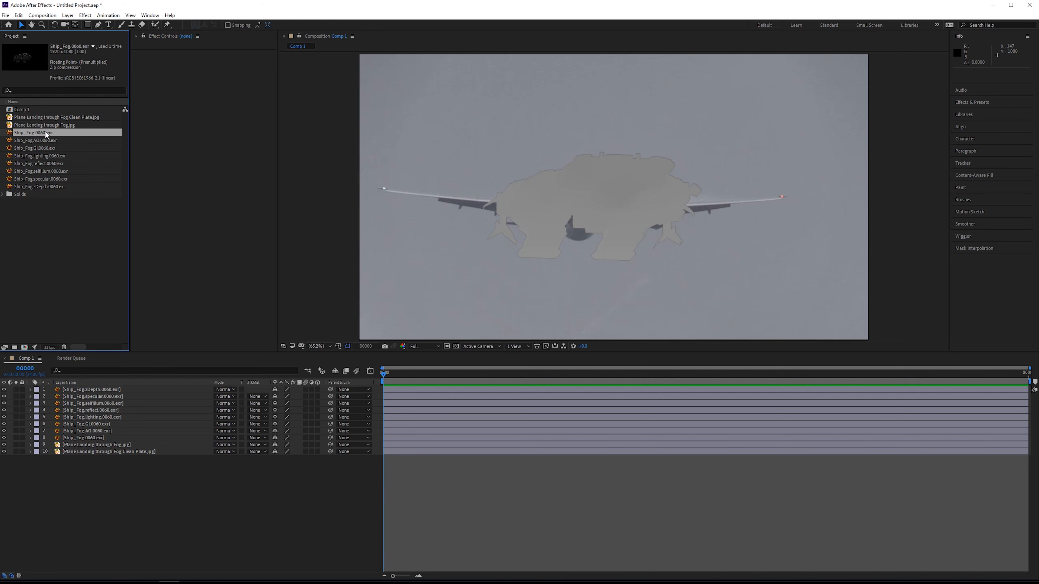
right_click(61, 134)
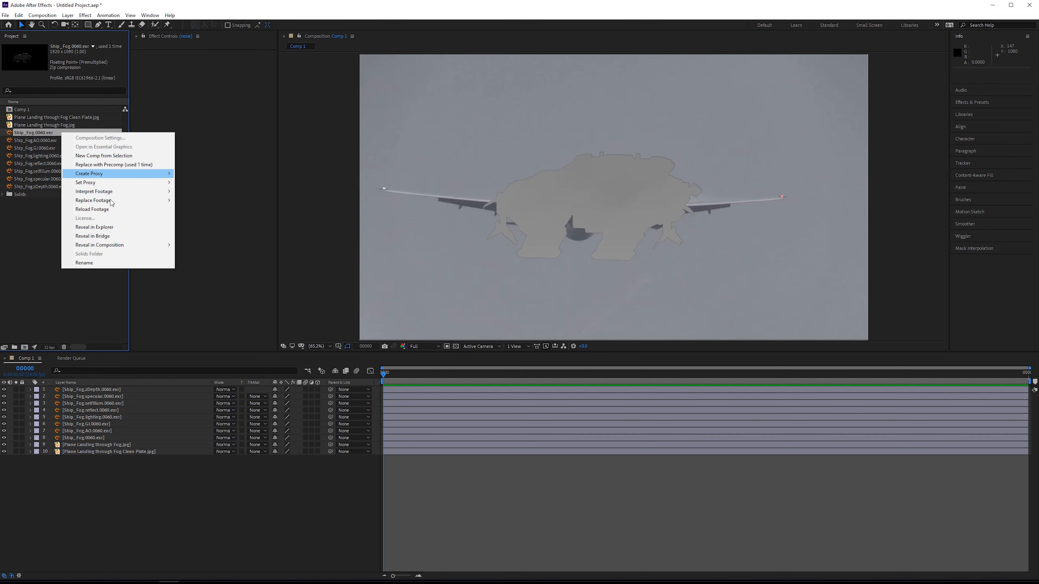
mouse_move(119, 195)
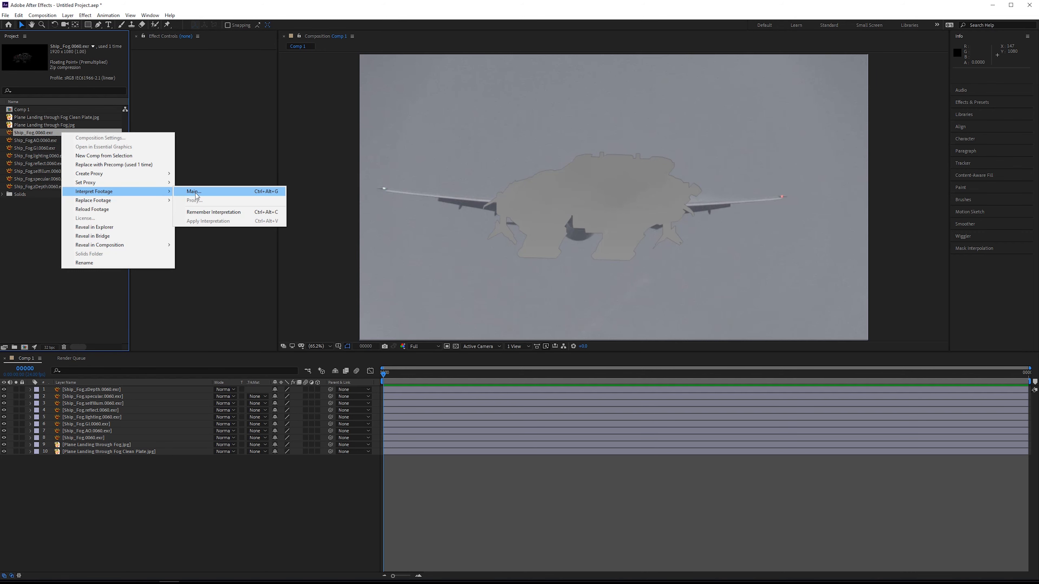
left_click(202, 192)
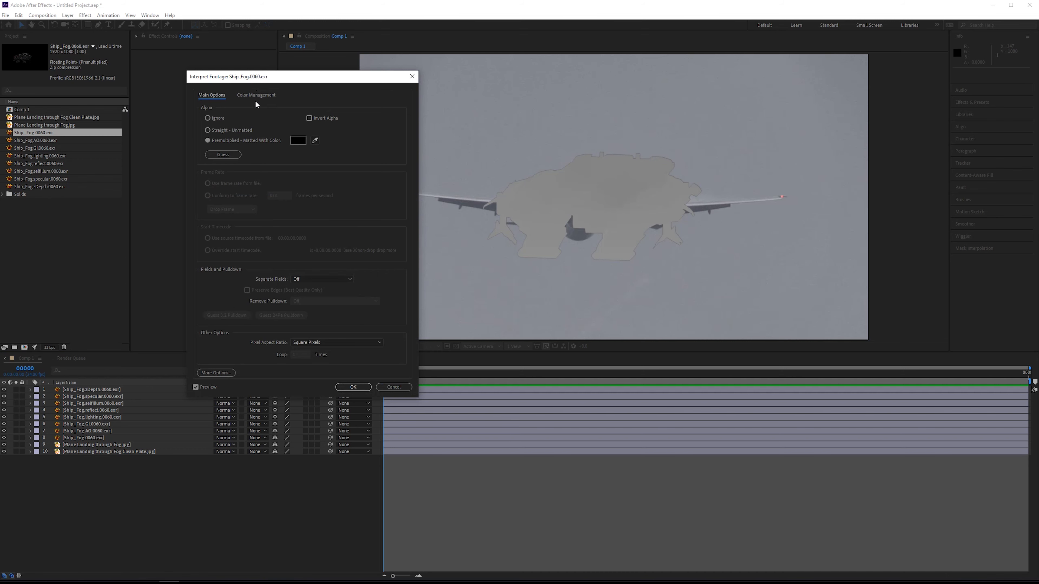
left_click(253, 94)
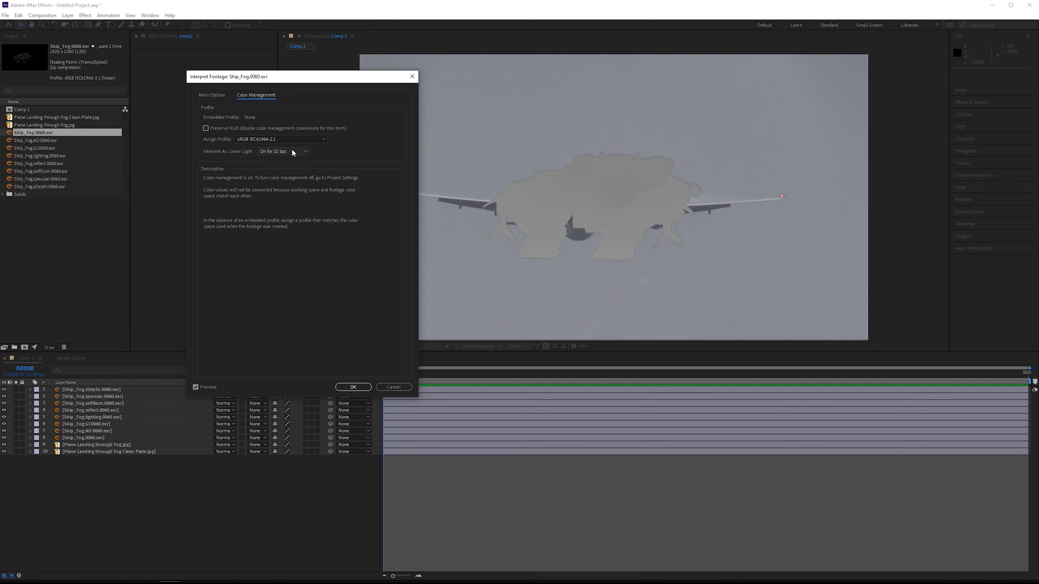
left_click(279, 151)
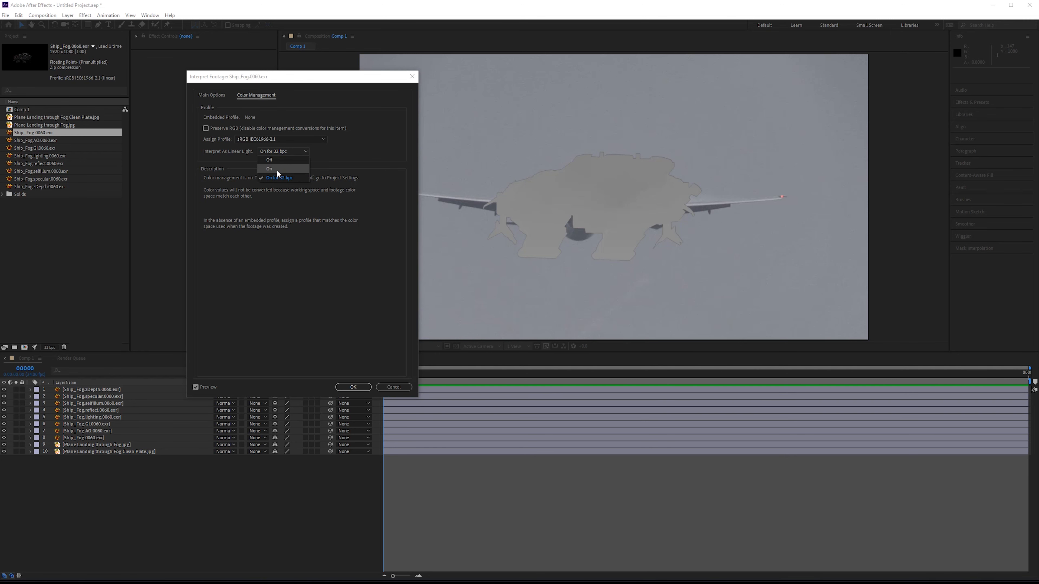
left_click(276, 170)
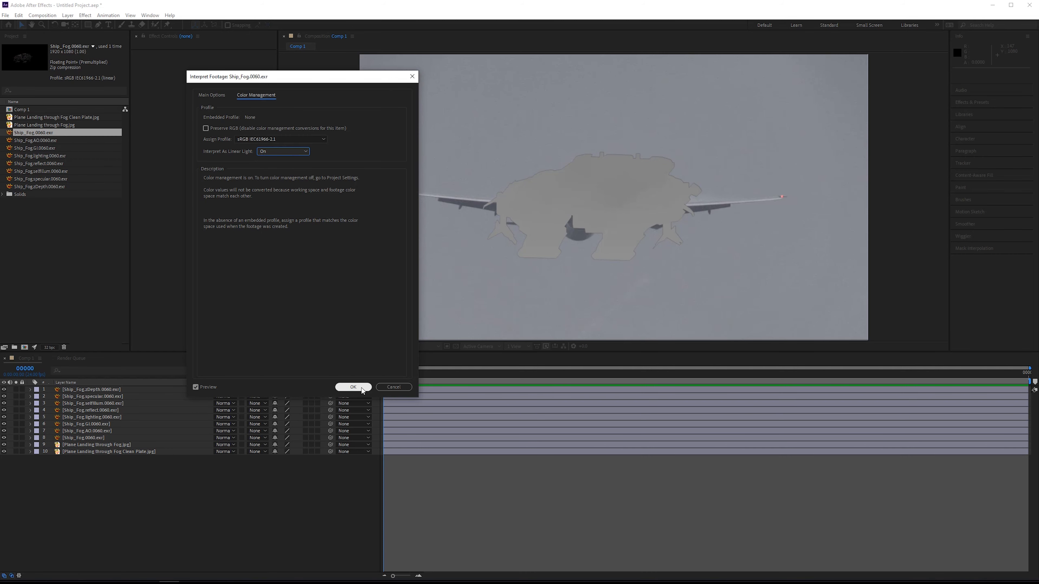
left_click(353, 387)
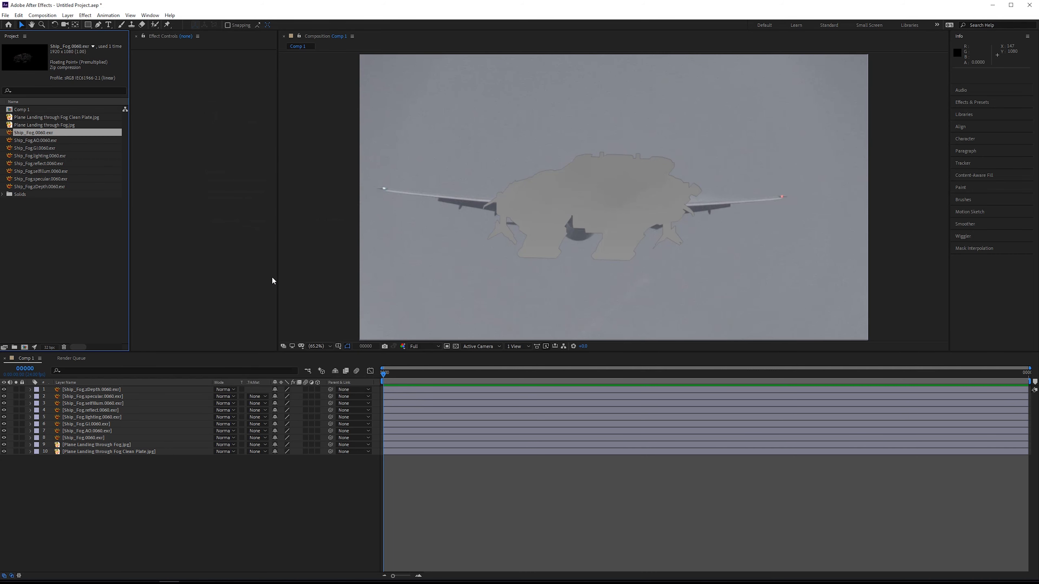
Copy the footage interpretation of Ship_Fog.0060.exr and apply it to all other Ship_Fog pass files, from AO through zDepth.
right_click(56, 132)
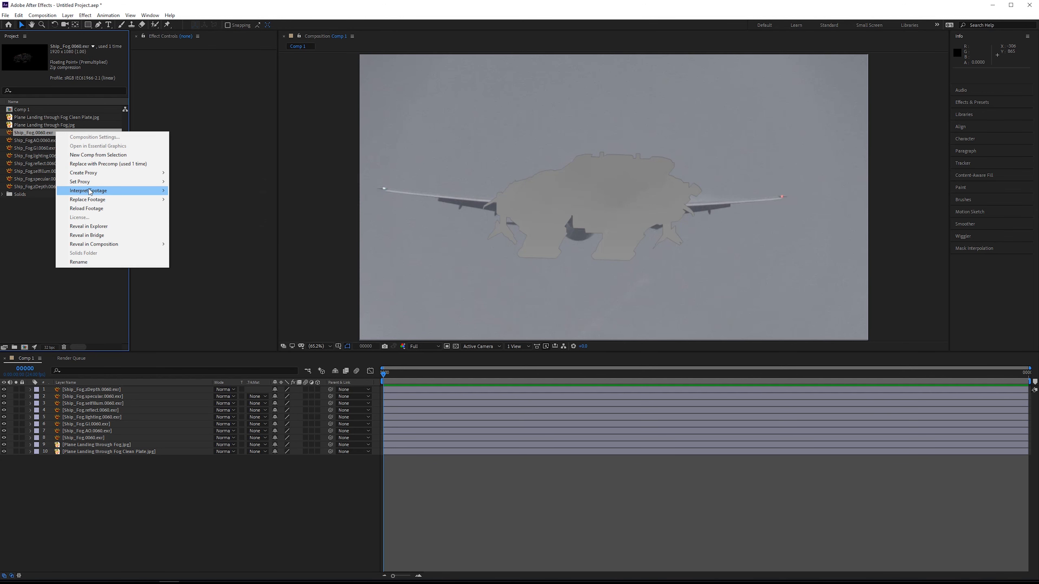
mouse_move(90, 191)
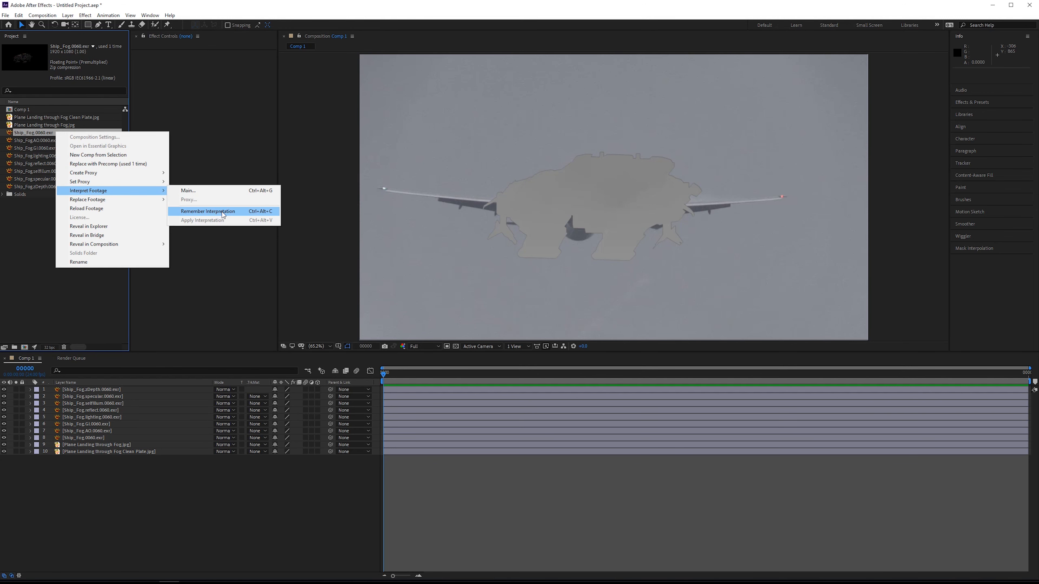
left_click(243, 212)
left_click(54, 141)
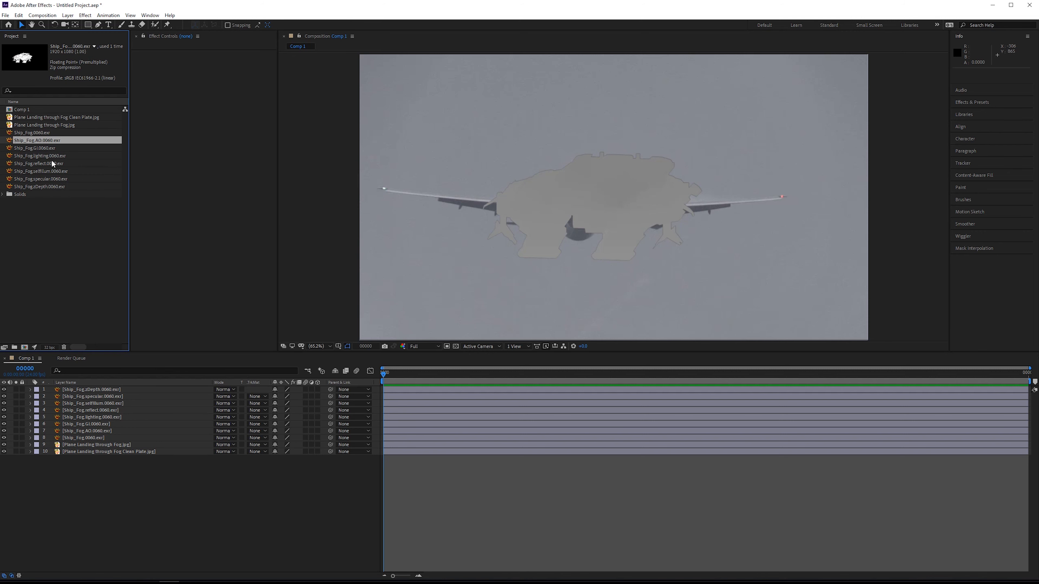
left_click(71, 187, "shift")
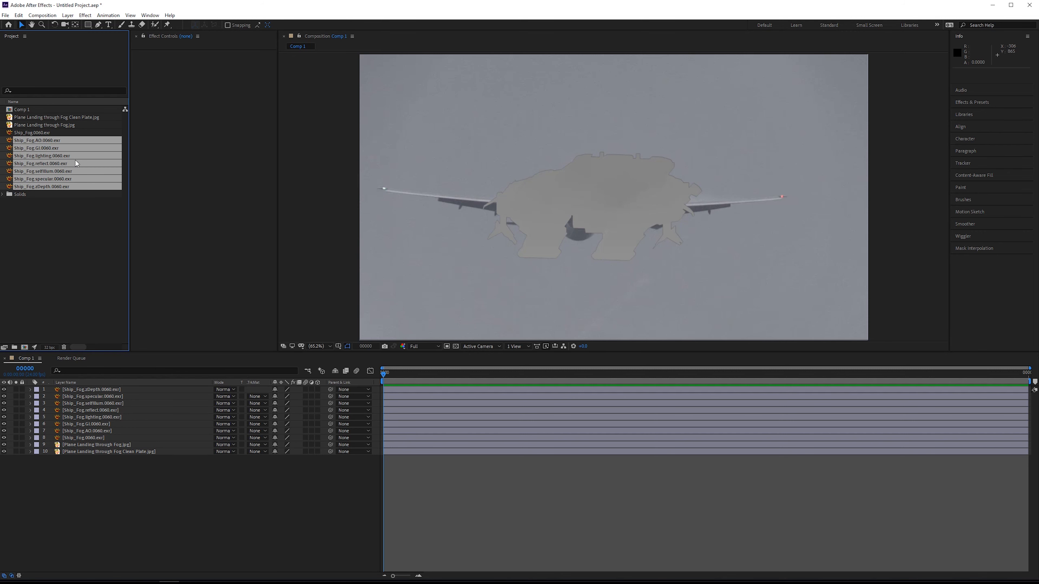
right_click(75, 159)
mouse_move(124, 220)
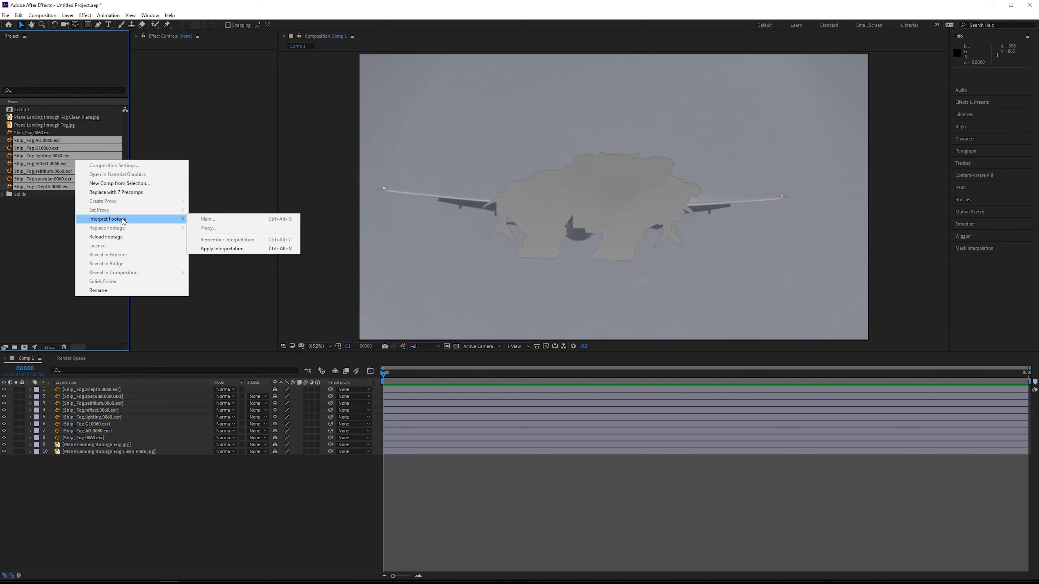
left_click(238, 251)
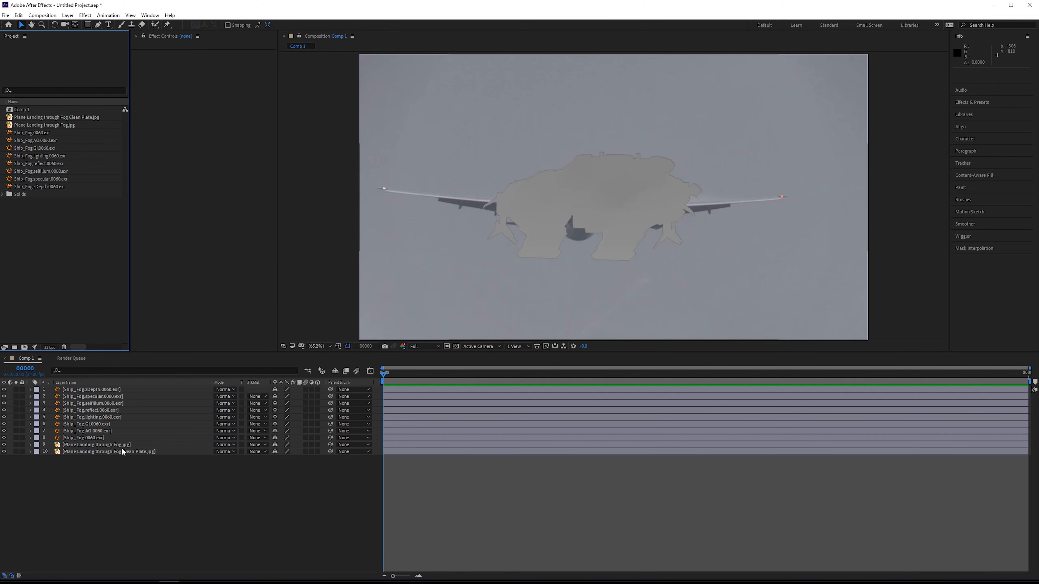
Hide all layers, and make only the clean plate, the Plane Landing through Fog layer and Ship_Fog.0060.exr visible.
left_click_drag(7, 396, 51, 472)
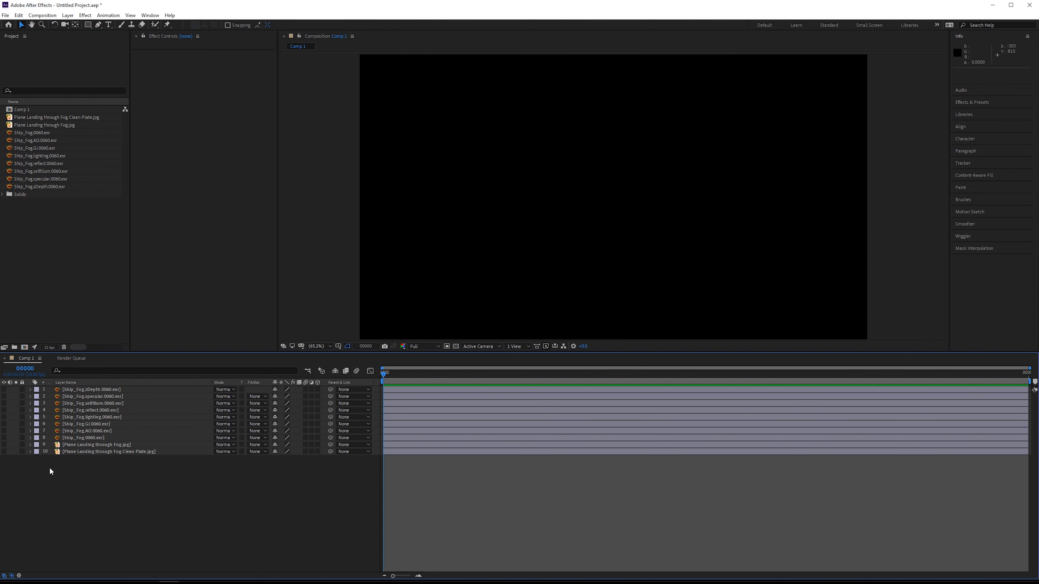
left_click(4, 451)
left_click(4, 445)
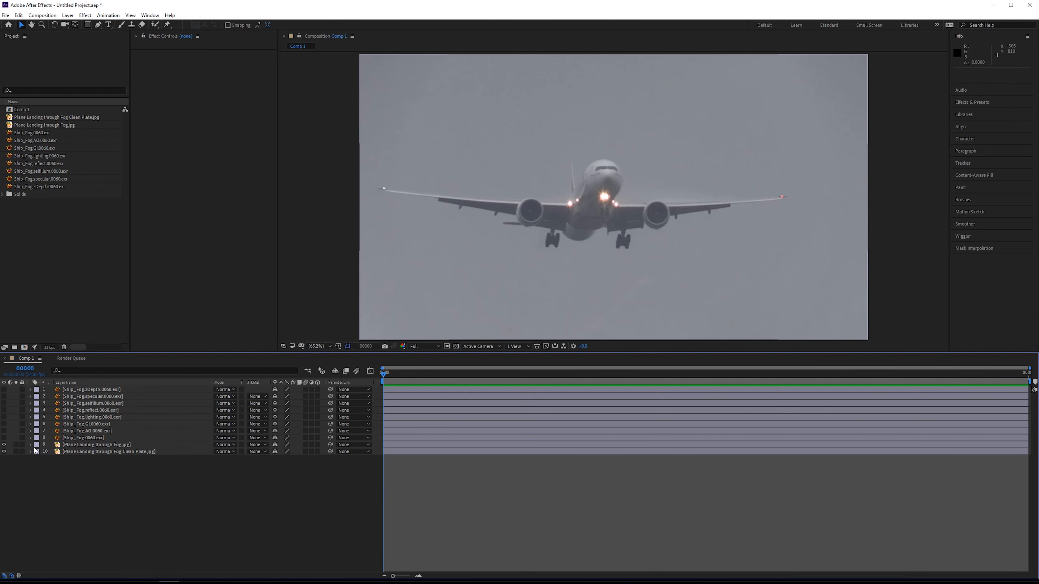
left_click(97, 446)
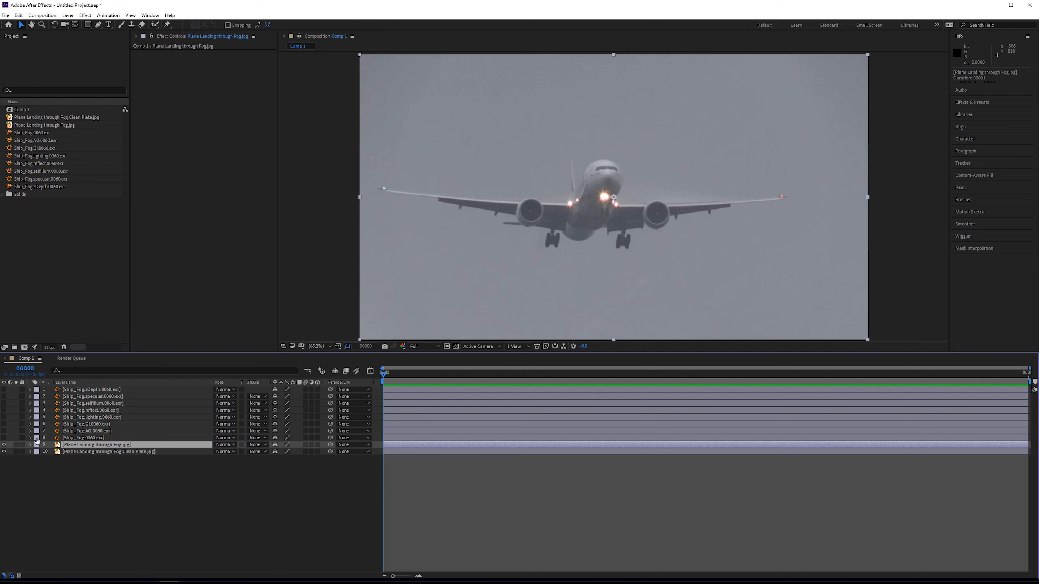
left_click(4, 438)
left_click(78, 438)
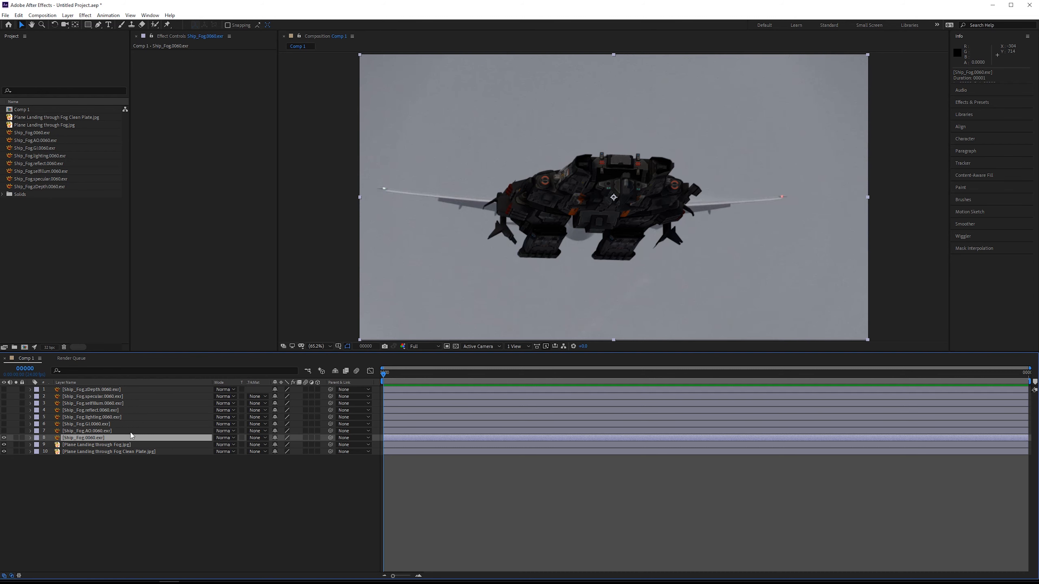
Move the Plane Landing through Fog layer up and to the left so the plane sits clear of the ship.
left_click(101, 448)
left_click_drag(519, 214, 554, 233)
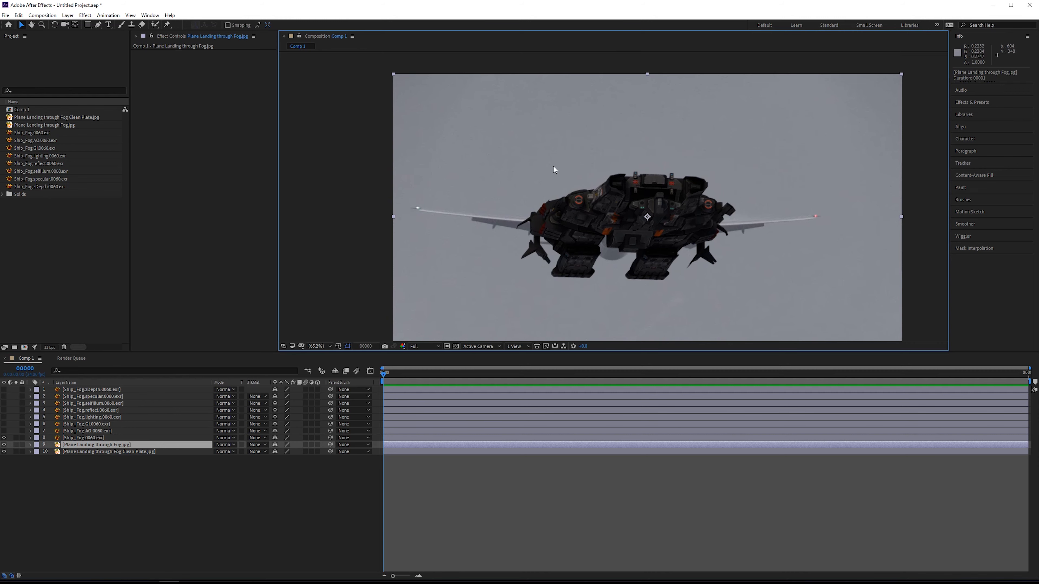
left_click_drag(541, 123, 446, 34)
Draw a closed Pen tool mask around the airplane on the Plane Landing through Fog layer, passing just above the ship.
key("g")
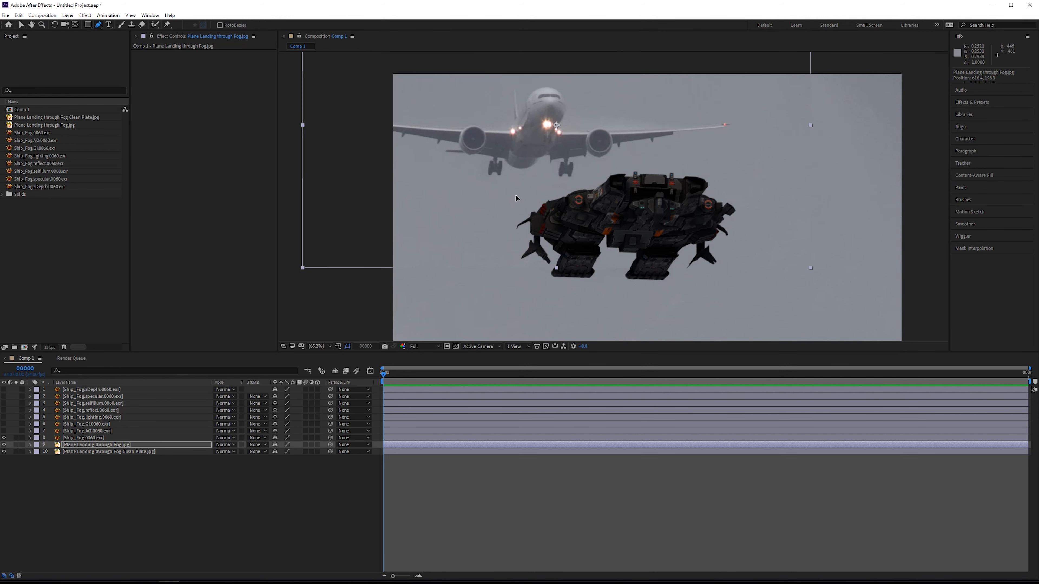
left_click(511, 196)
left_click(582, 180)
left_click(631, 159)
left_click(756, 157)
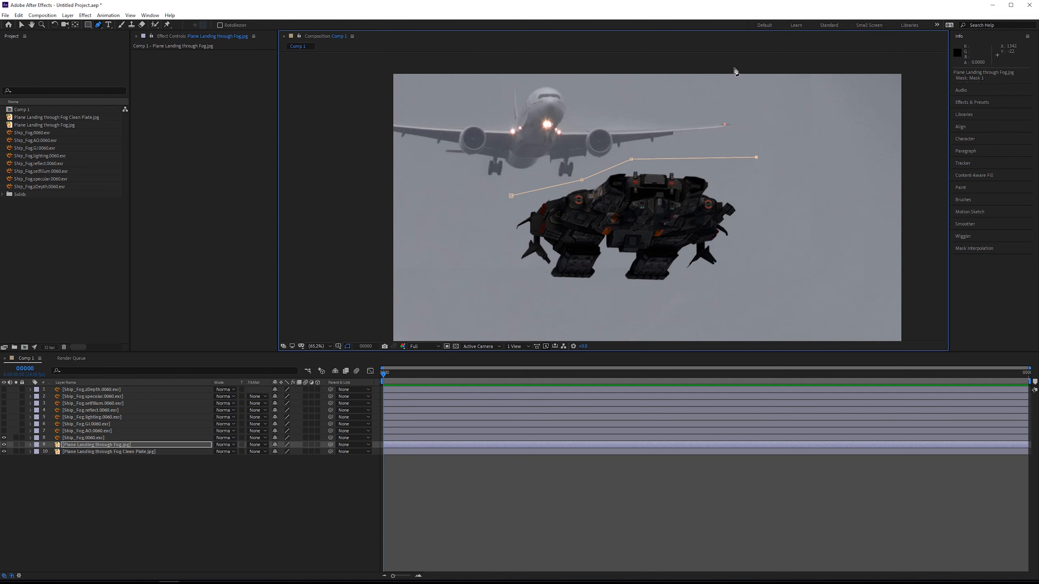
left_click(748, 67)
left_click(364, 64)
left_click(377, 181)
left_click(511, 195)
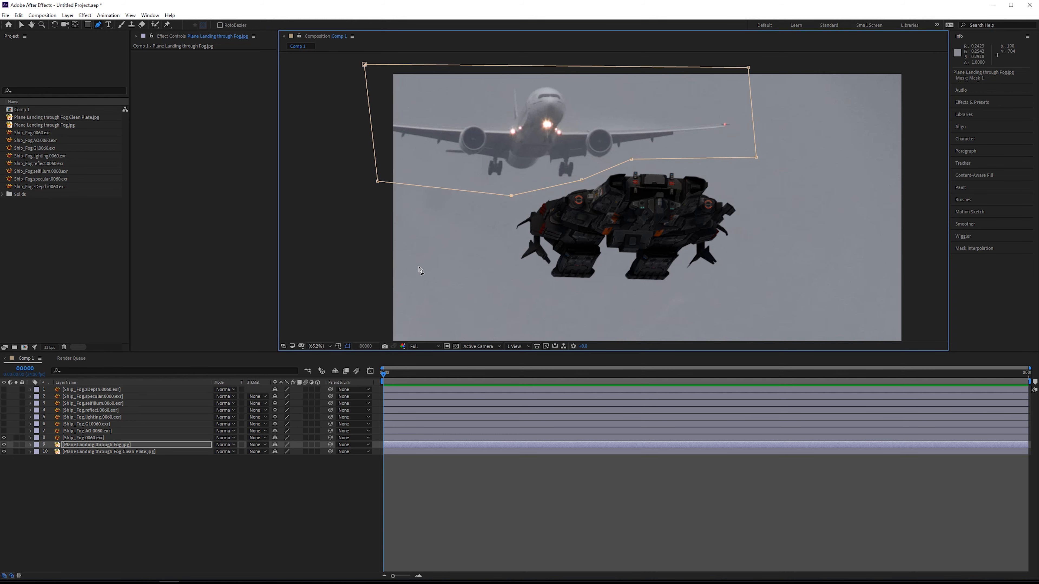
key("v")
Delete the Ship_Fog.0060.exr layer from the composition and make the Ship_Fog GI pass visible.
left_click(91, 438)
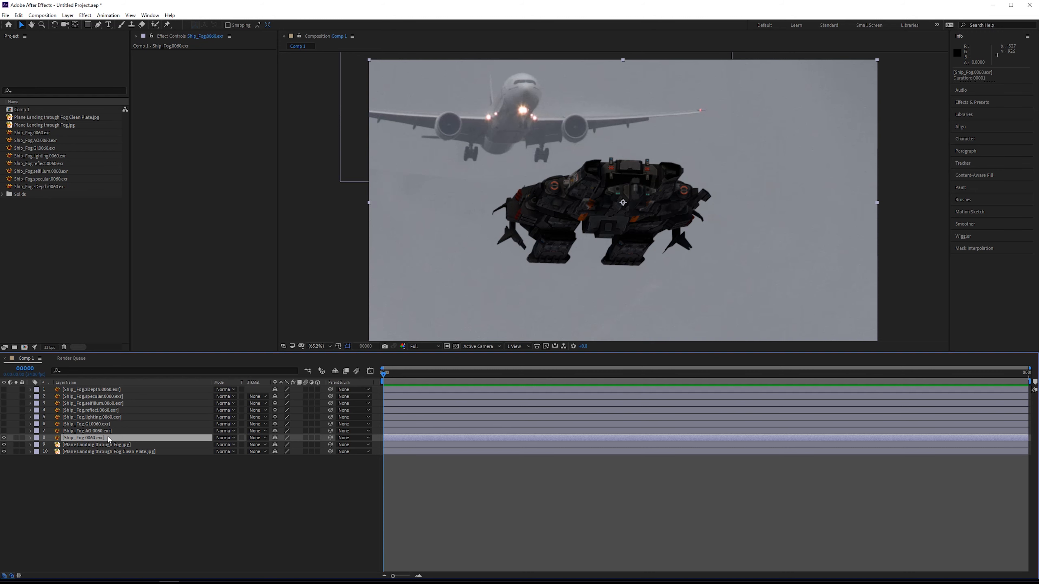
key("Delete")
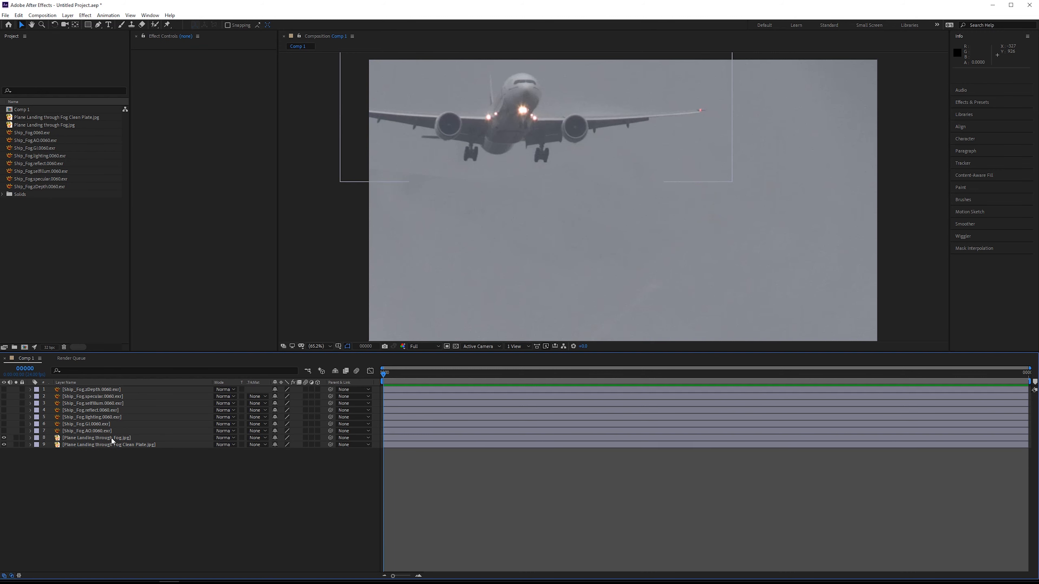
left_click(122, 424)
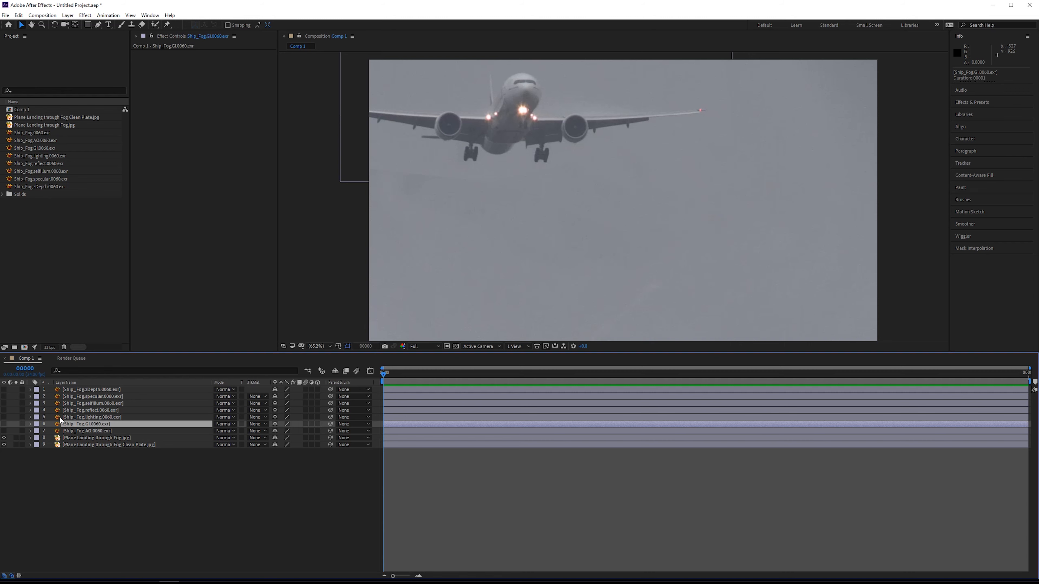
left_click(4, 426)
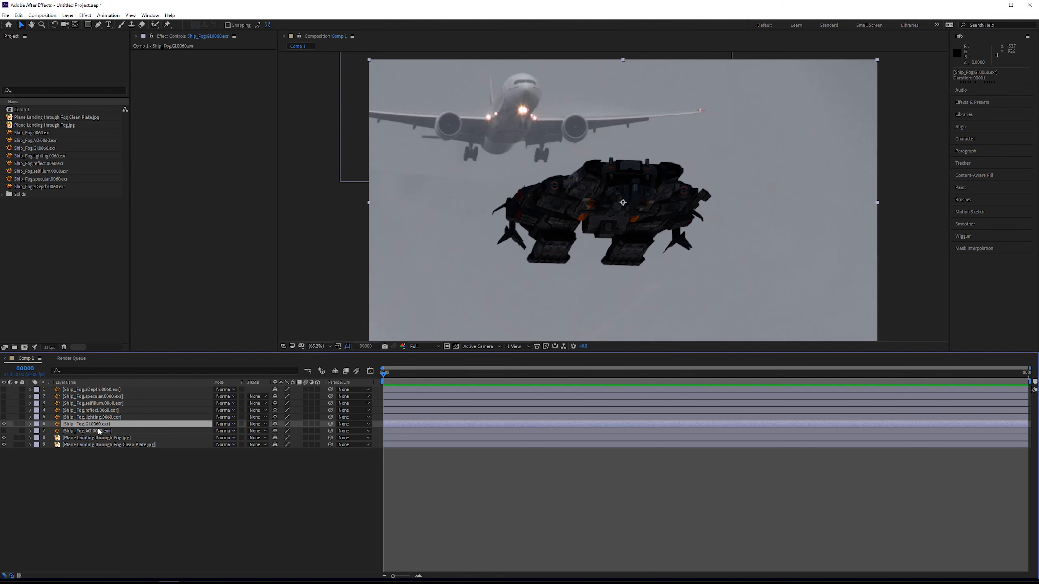
Reorder the passes as AO, selfillum, specular, reflect, lighting, GI below zDepth, and set selfillum, specular, reflect and lighting to Add blending.
left_click_drag(99, 425, 115, 410)
left_click(85, 423, "shift")
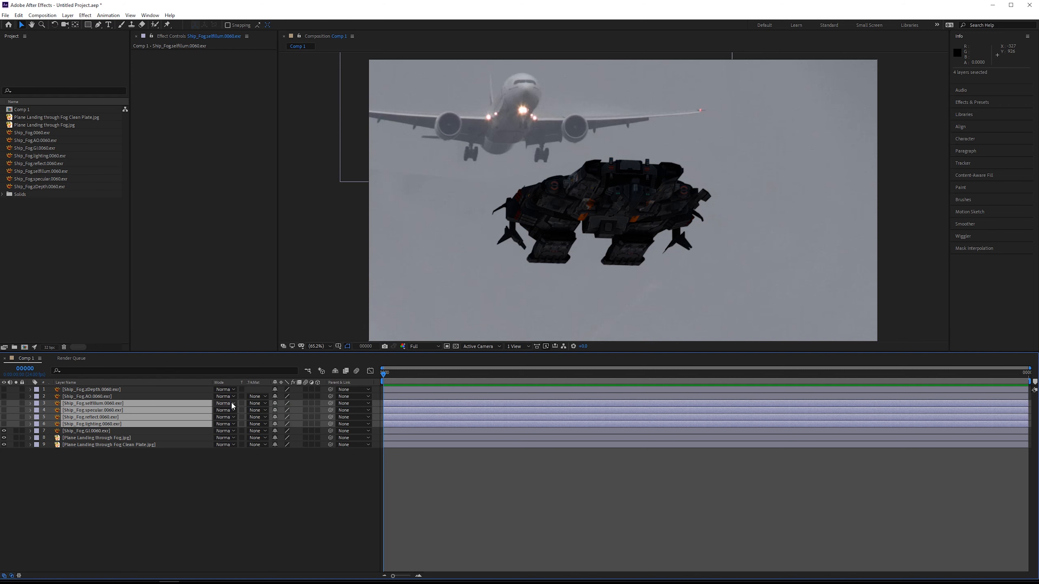
left_click(225, 411)
left_click(254, 134)
Set the blending mode of the Ship_Fog AO layer to Multiply.
left_click(101, 397)
left_click(230, 397)
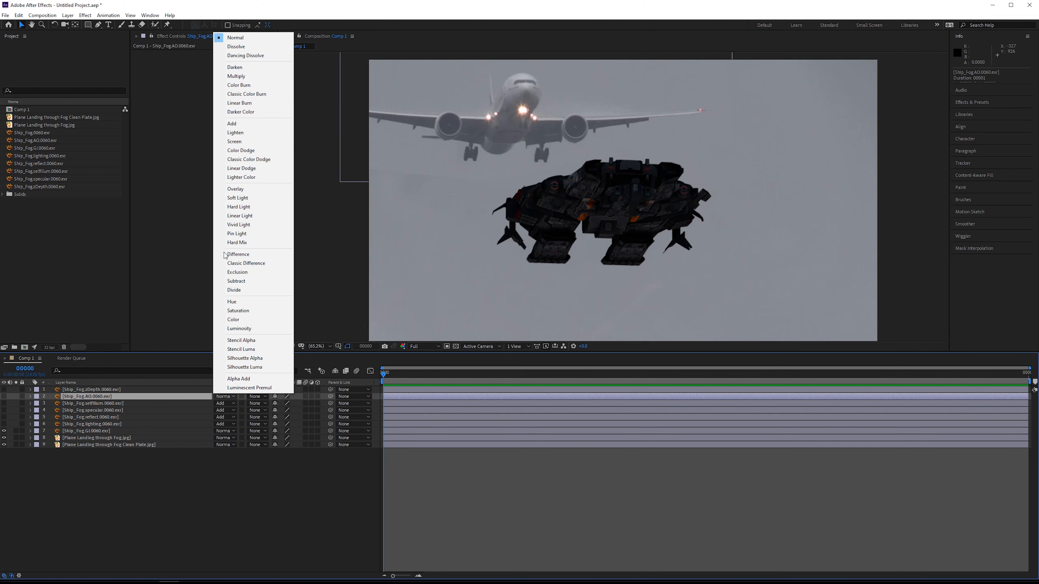
left_click(236, 77)
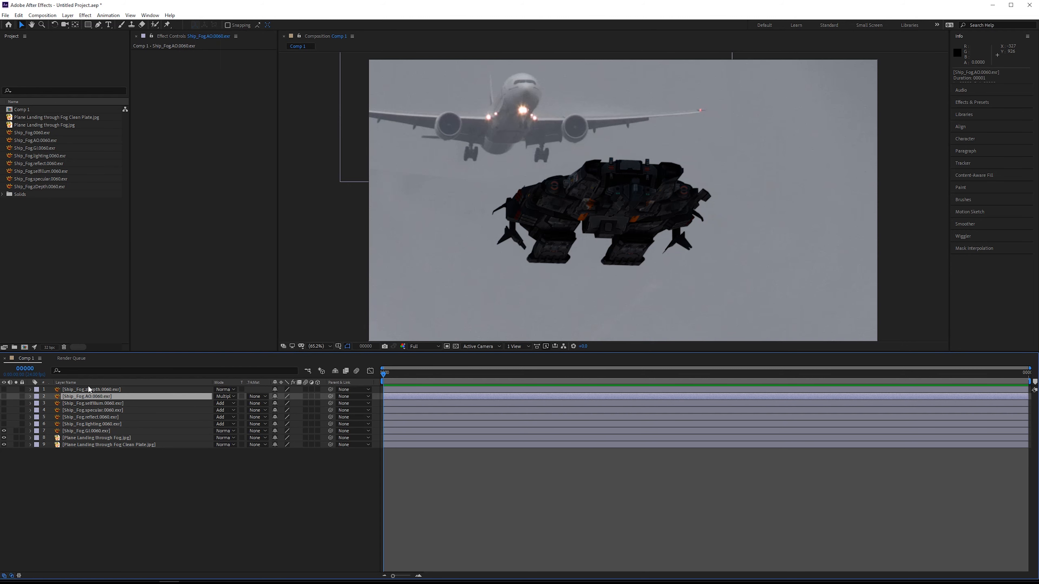
Make the Ship_Fog zDepth layer visible and examine its grey depth values across the ship.
left_click(99, 390)
left_click(4, 389)
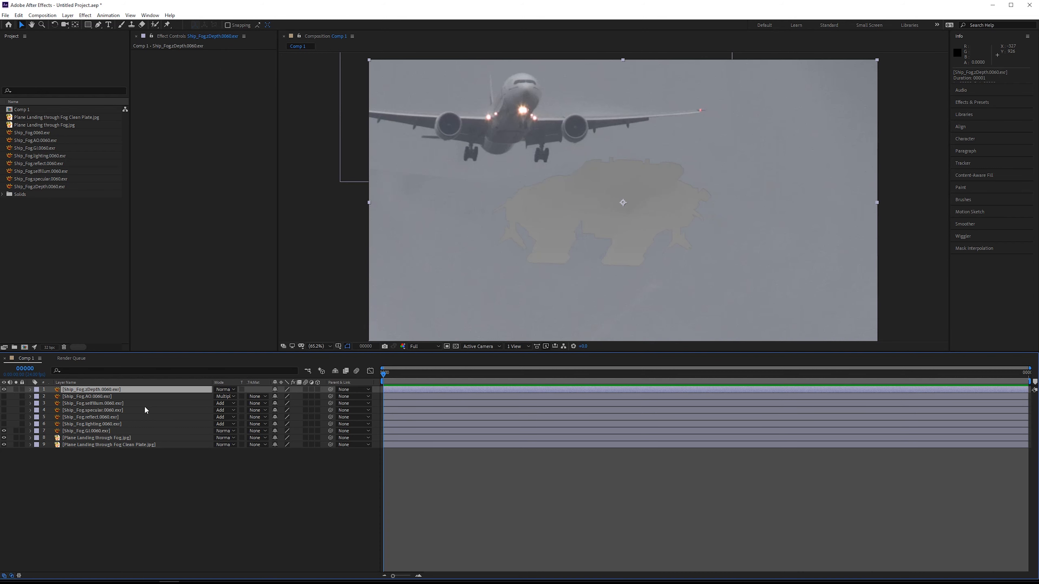
scroll(463, 253, "up", 1)
left_click_drag(637, 155, 615, 133)
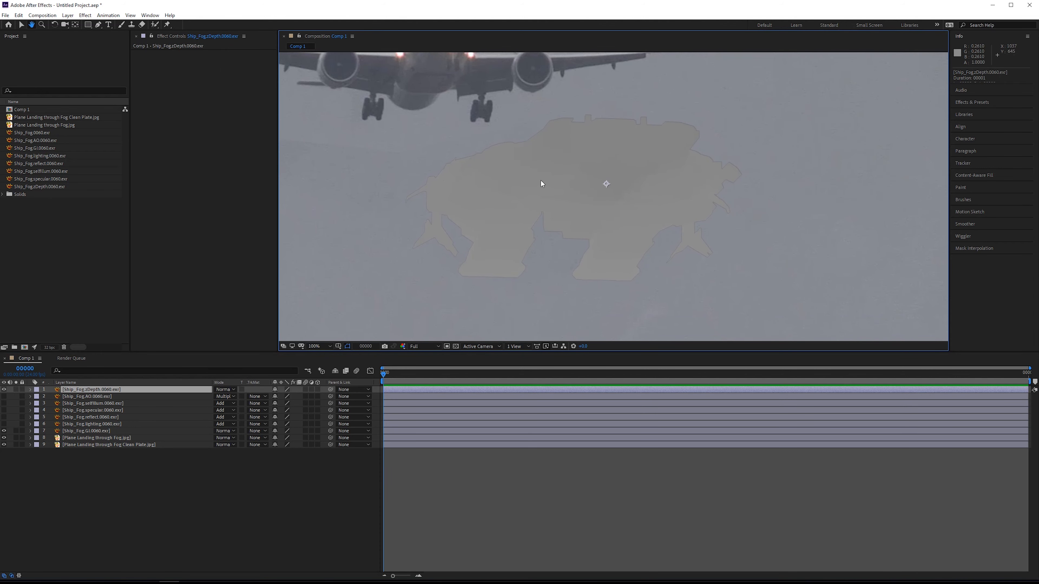
key("v")
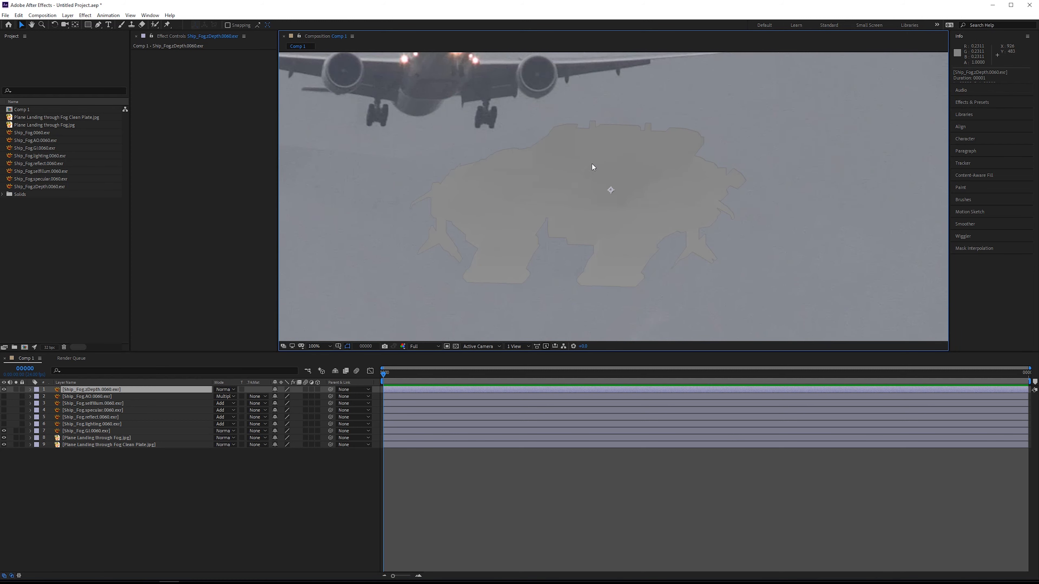
key("period")
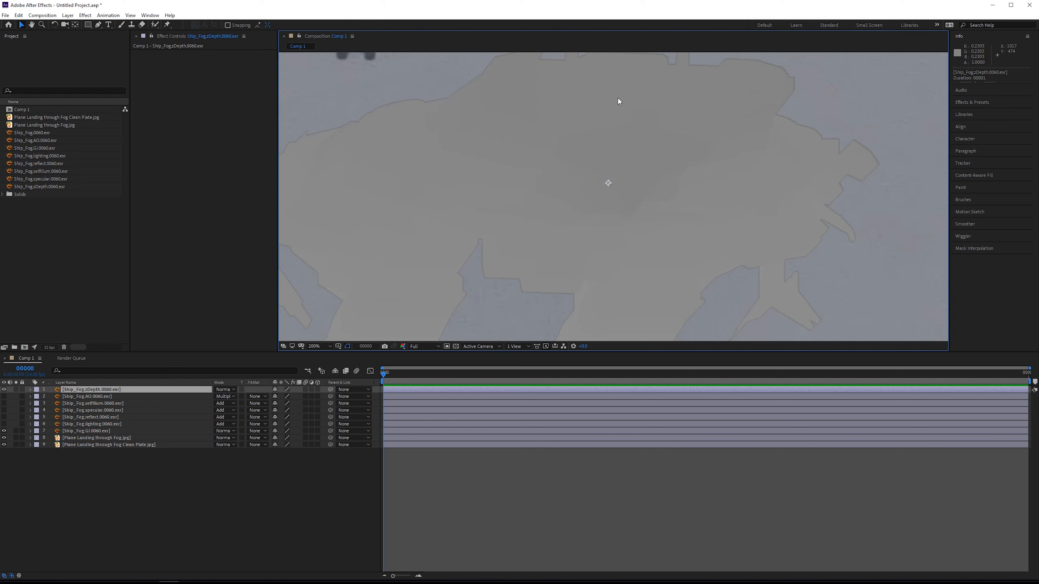
scroll(703, 195, "down", 2)
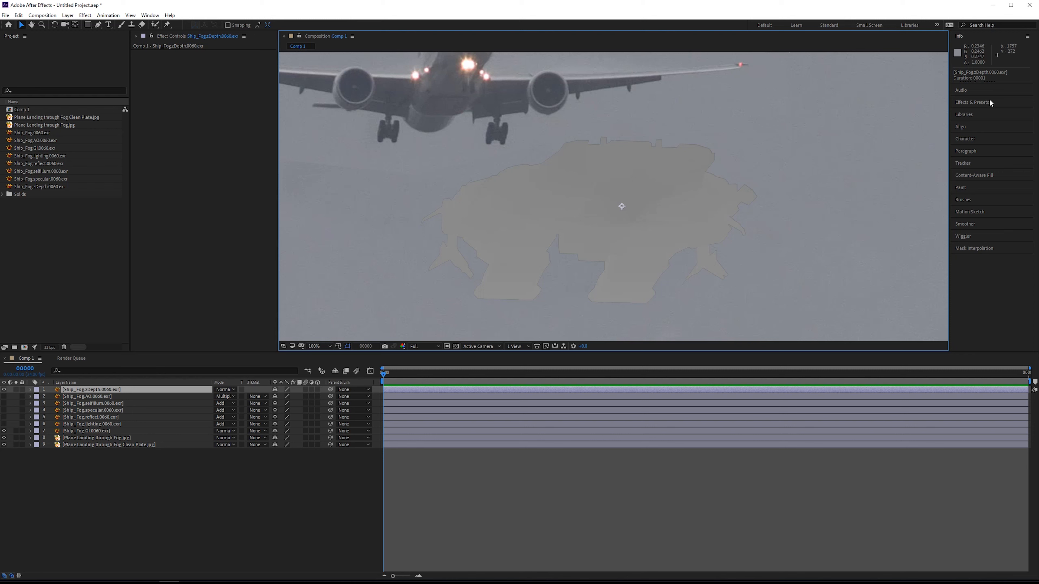
Apply the Curves effect to the zDepth layer and move both RGB curve endpoints inward to strengthen the ship's depth contrast.
left_click(975, 101)
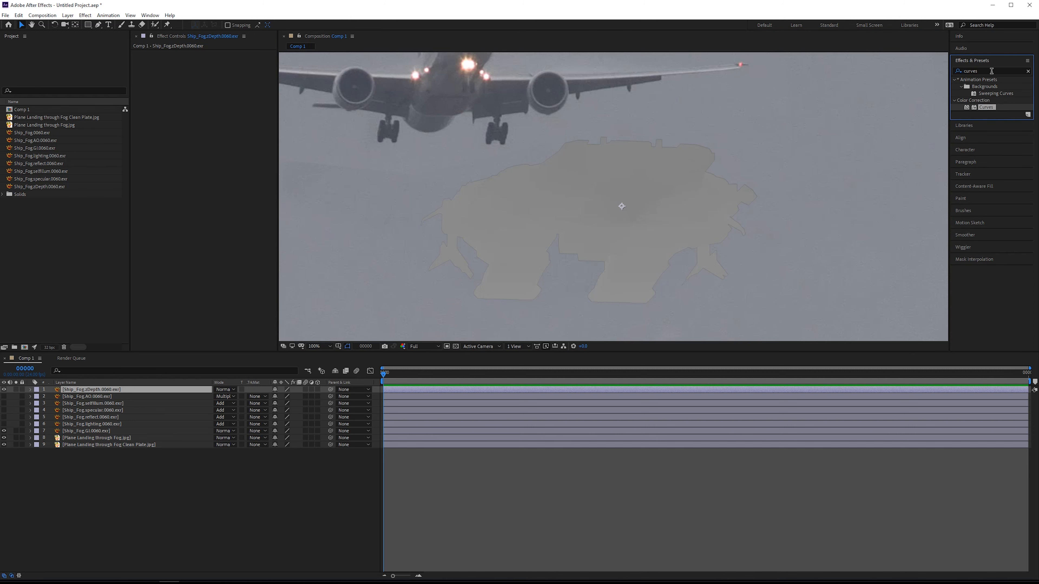
left_click(986, 108)
double_click(994, 107)
left_click_drag(247, 88, 201, 67)
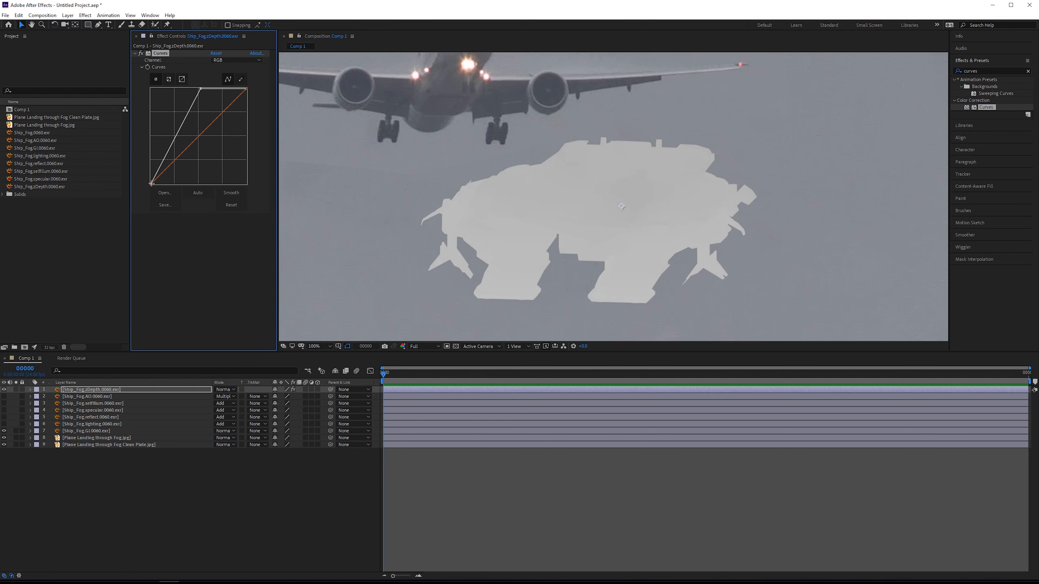
left_click_drag(152, 184, 171, 196)
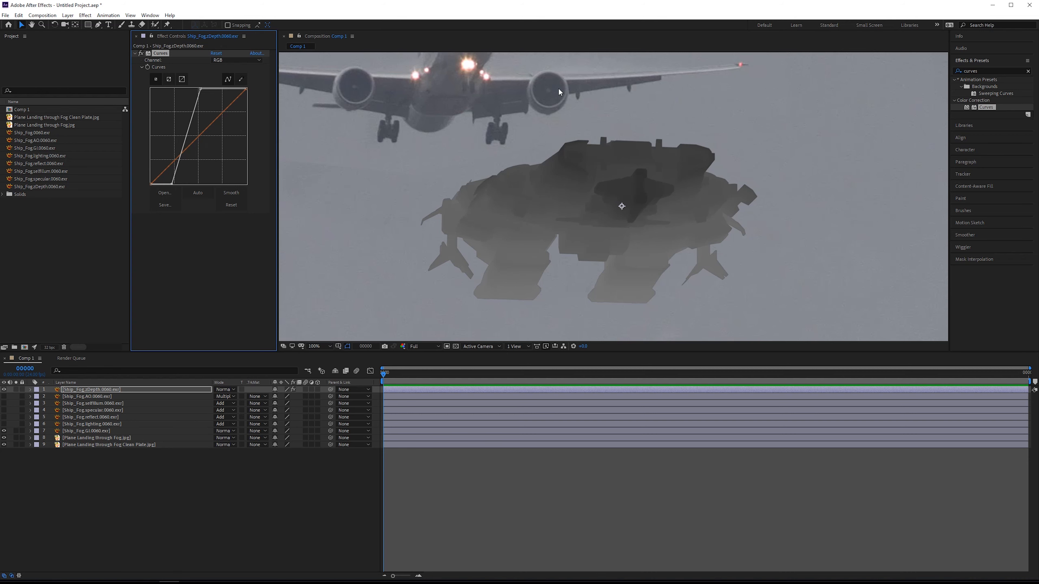
left_click_drag(200, 88, 187, 80)
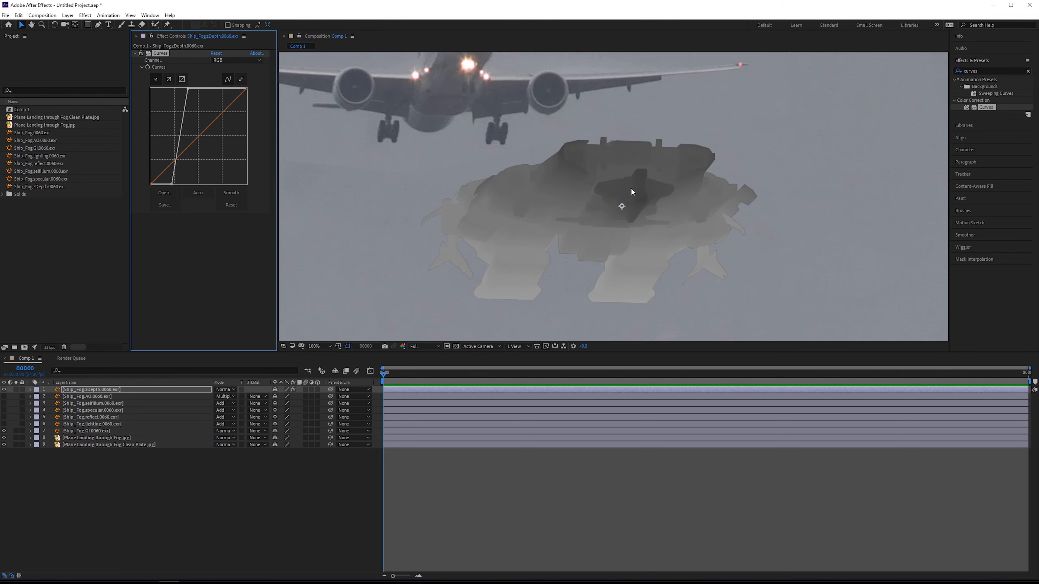
scroll(632, 189, "up", 1)
left_click_drag(632, 239, 675, 100)
left_click_drag(743, 166, 714, 287)
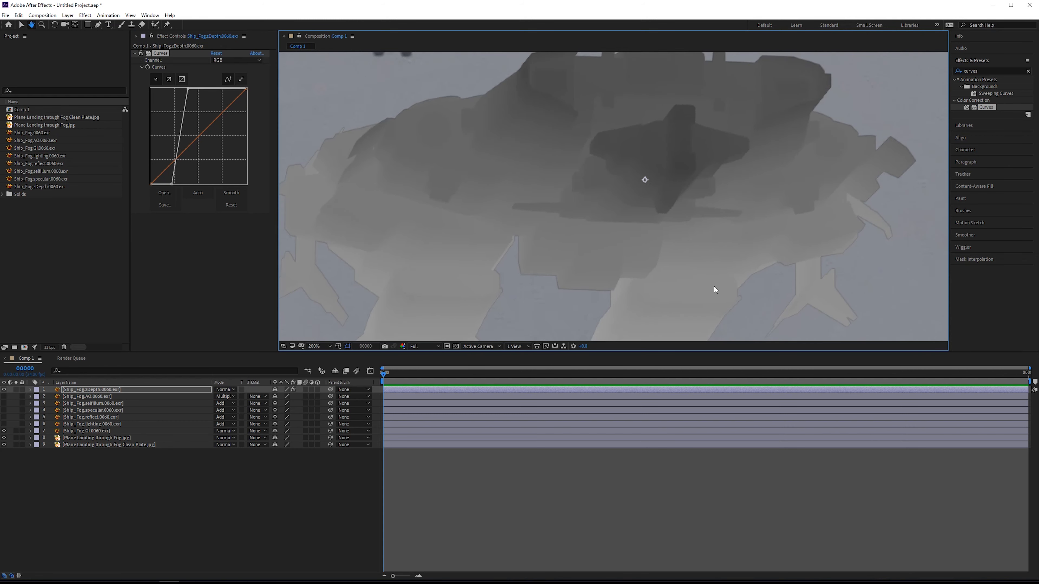
scroll(614, 176, "down", 1)
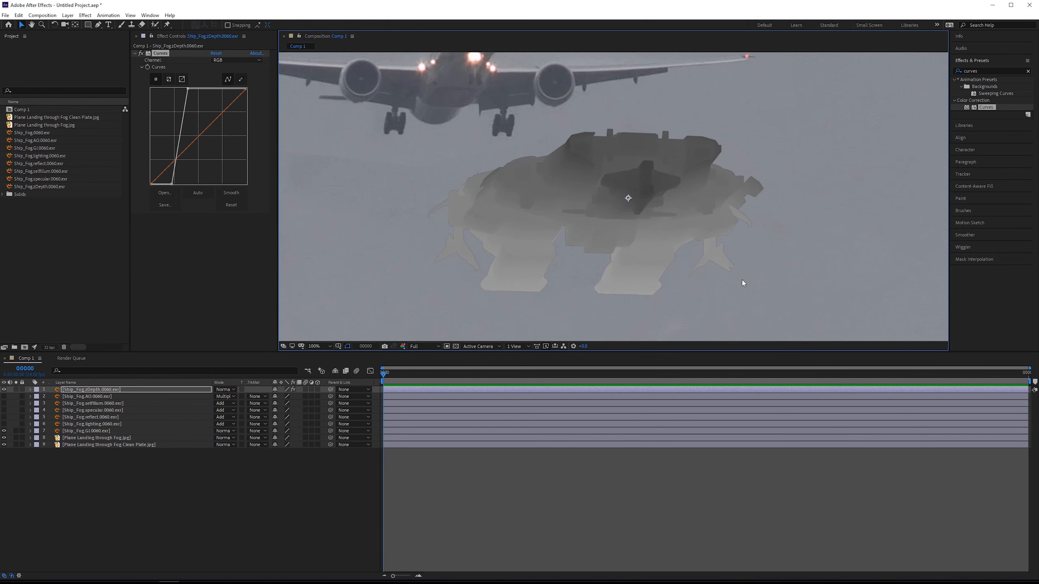
Try placing the zDepth layer directly above the GI pass, and return it to the top of the layer stack.
left_click(4, 389)
left_click(103, 432)
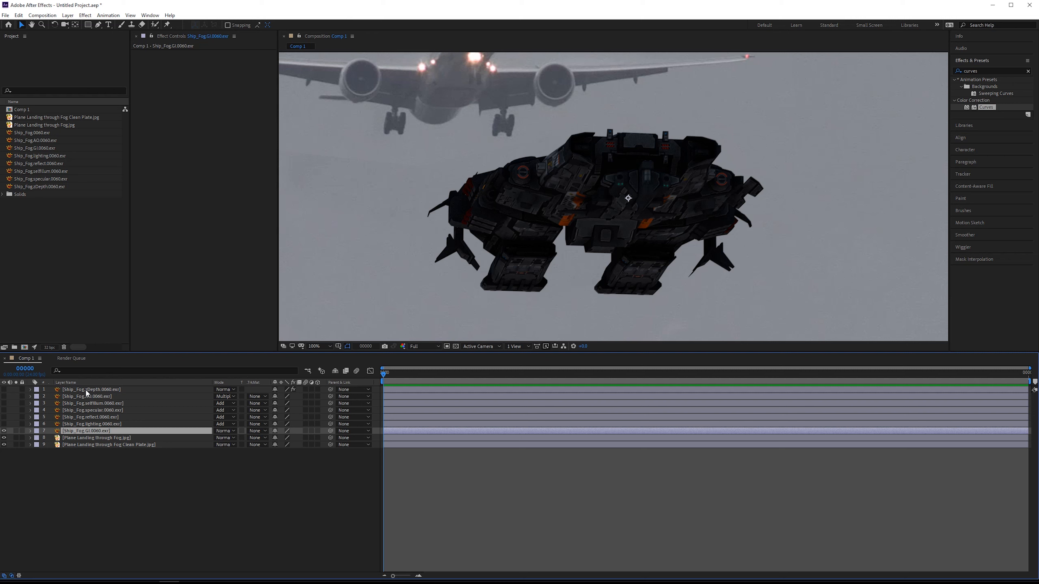
left_click(104, 390)
left_click_drag(99, 388, 103, 429)
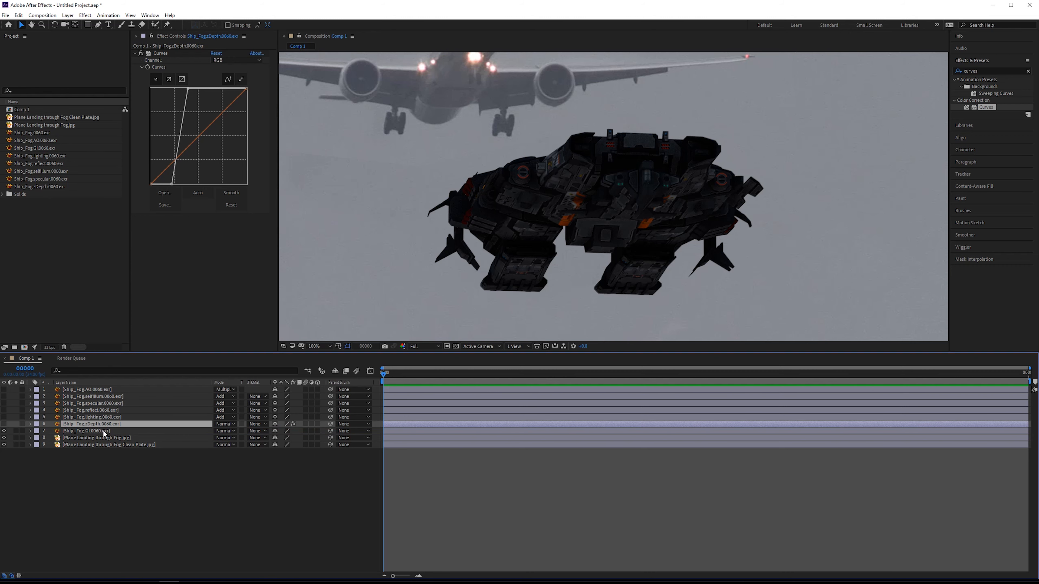
left_click(103, 430)
left_click(257, 438)
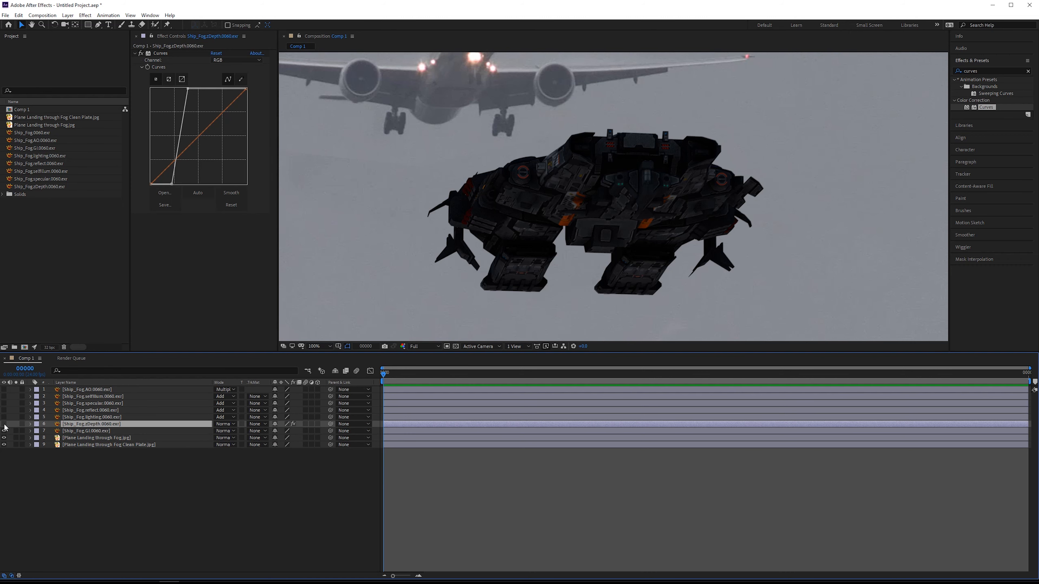
left_click_drag(5, 427, 5, 431)
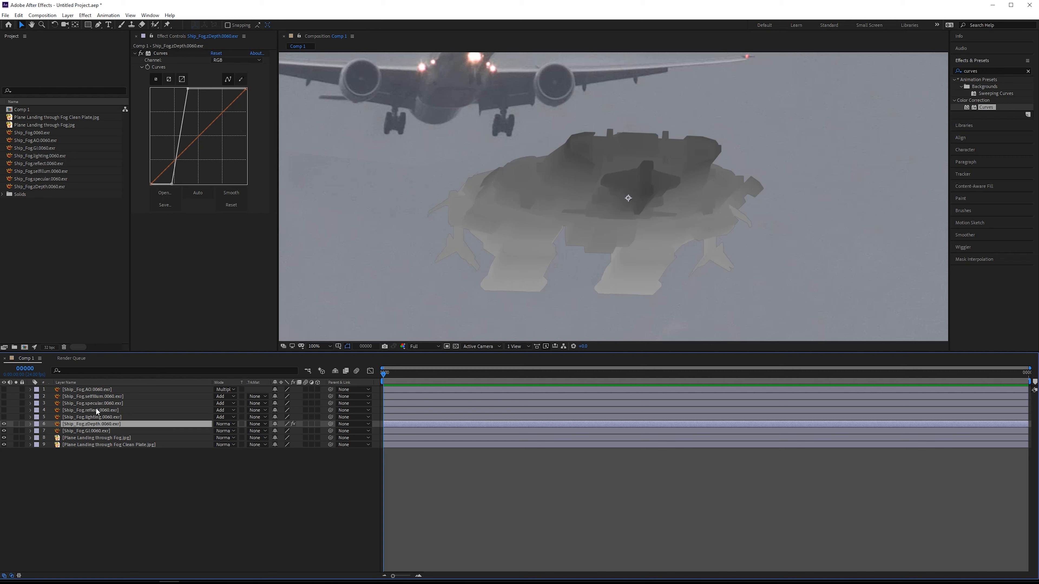
key("ctrl+shift+bracketright")
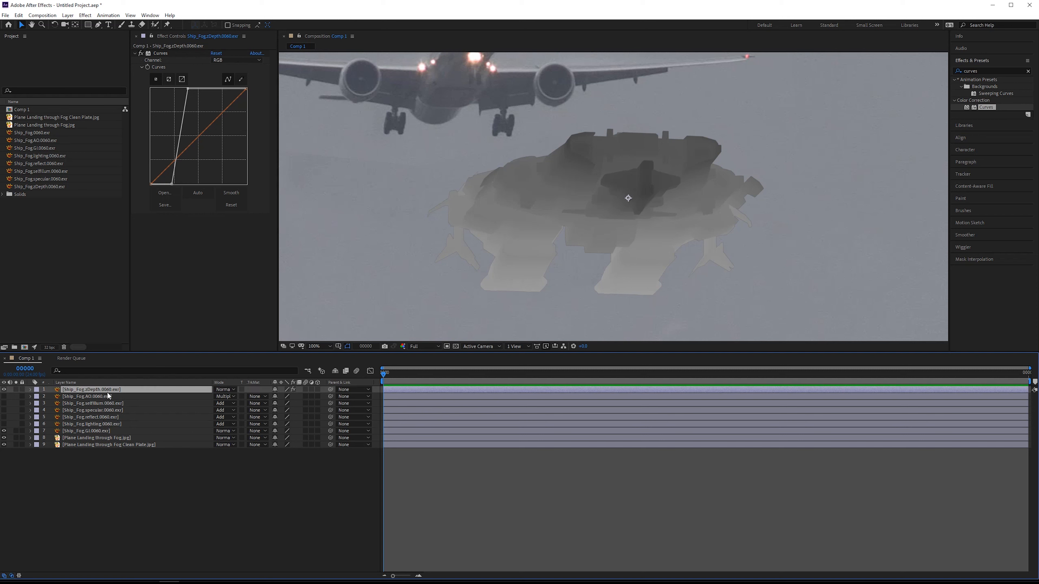
Apply Set Matte to the Ship_Fog GI layer, taking the matte from the zDepth layer with Effects & Masks.
left_click(87, 431)
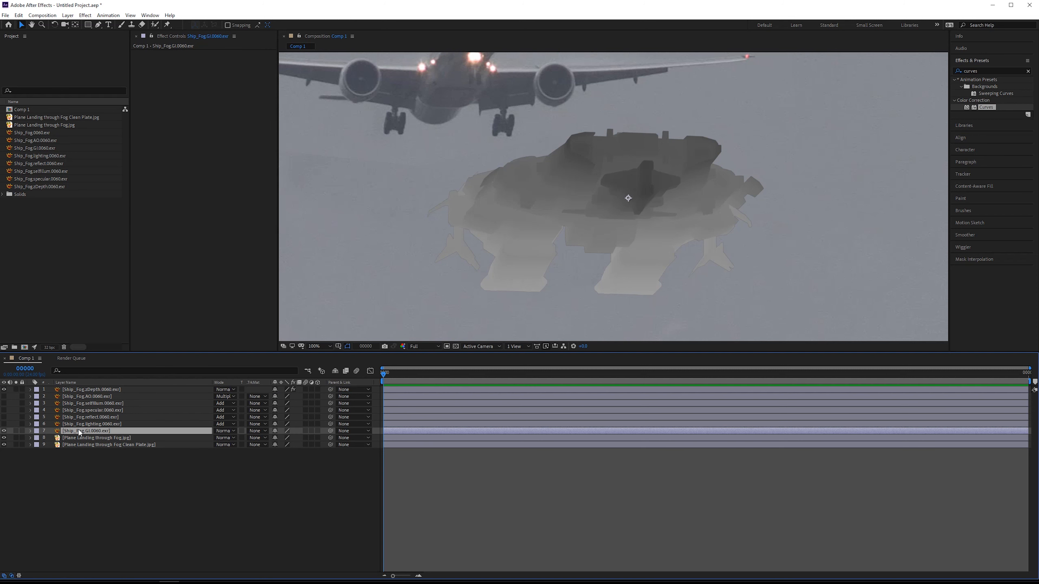
left_click(988, 71)
type("set matte")
left_click_drag(989, 87, 178, 241)
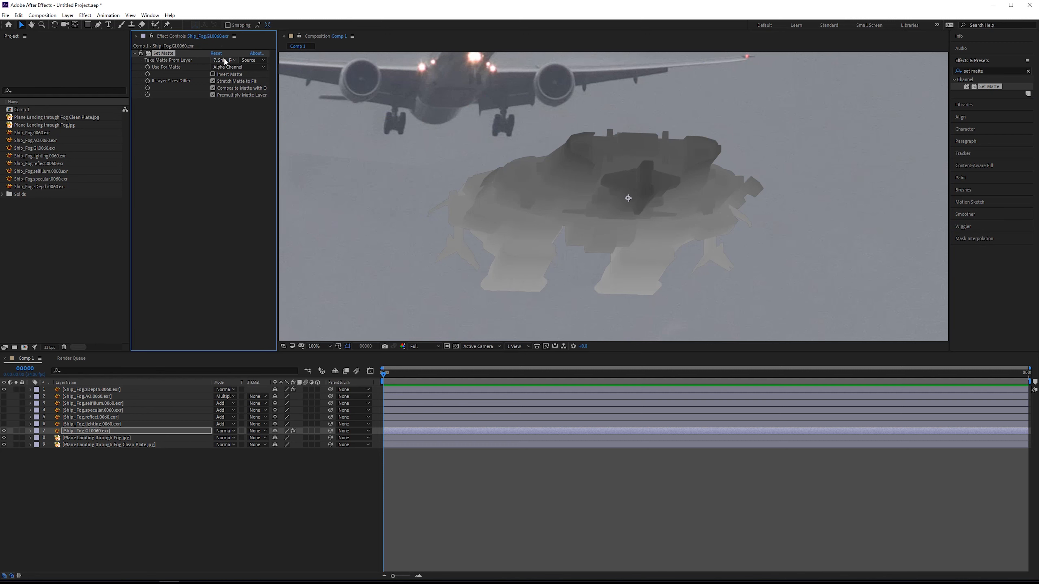
left_click(230, 61)
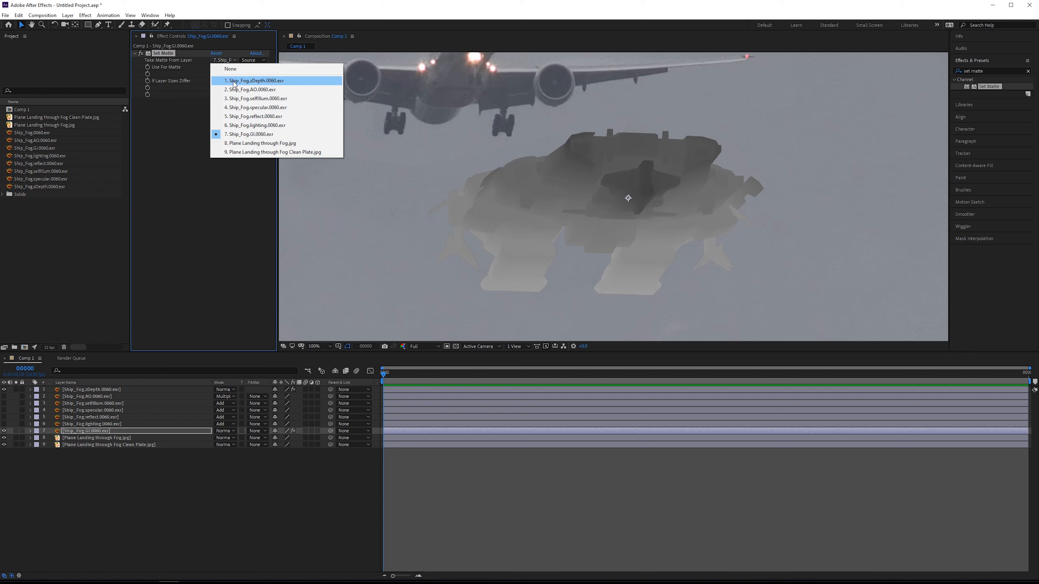
left_click(275, 82)
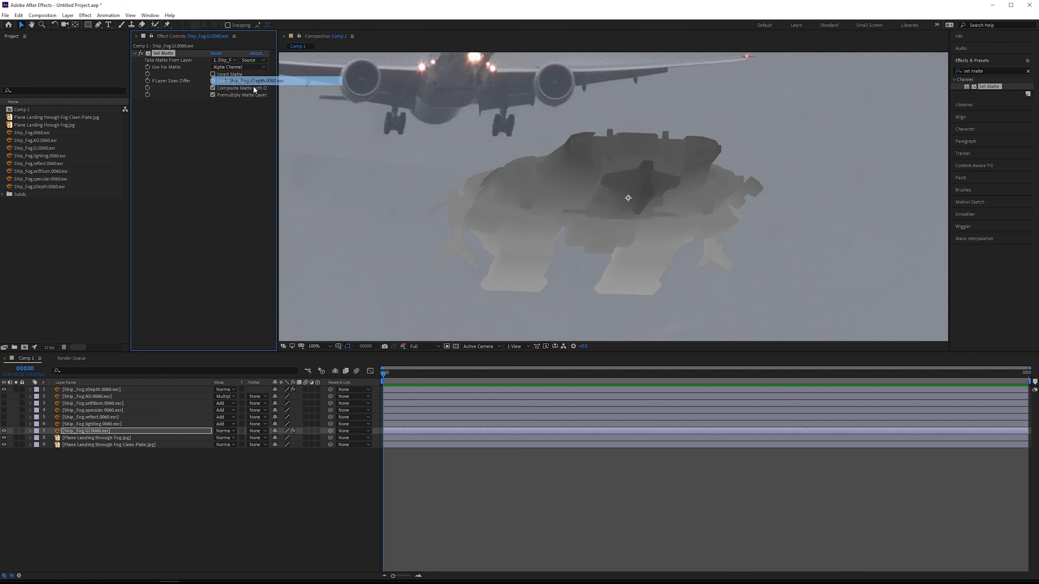
left_click(258, 61)
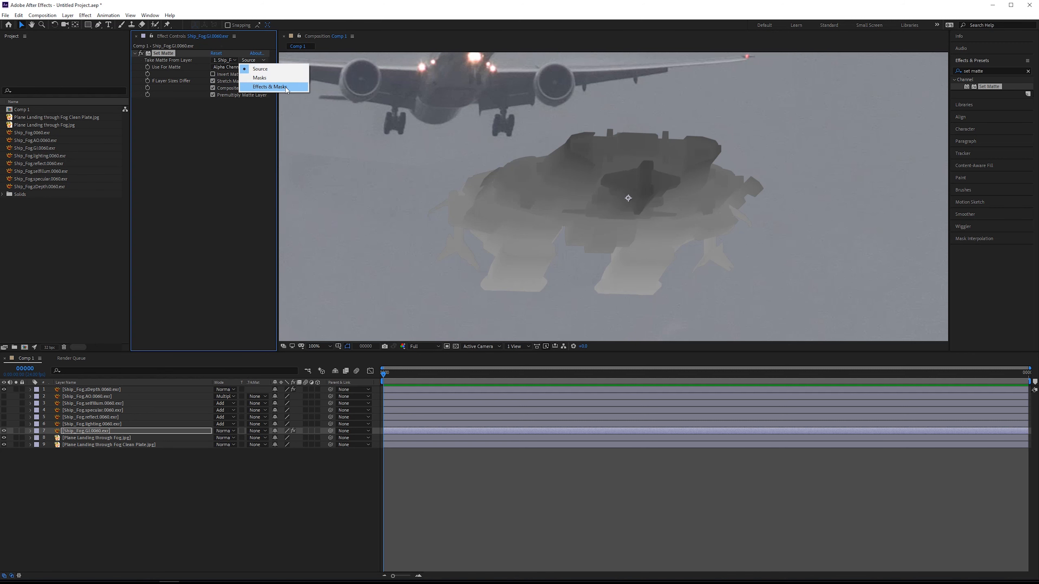
left_click(277, 89)
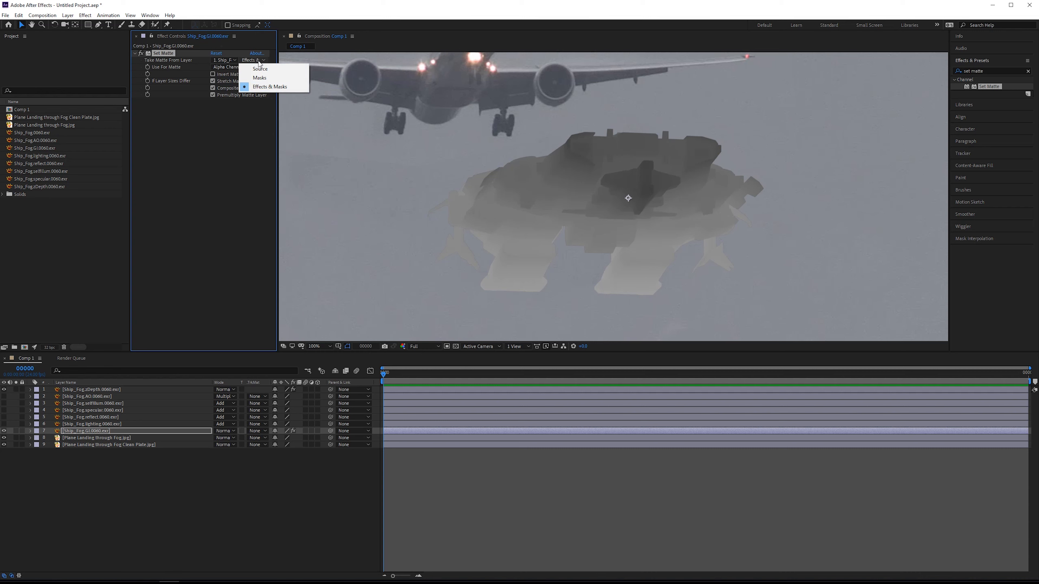
Set the GI layer's Set Matte to use Luminance with the matte inverted, and hide the zDepth layer.
left_click(114, 391)
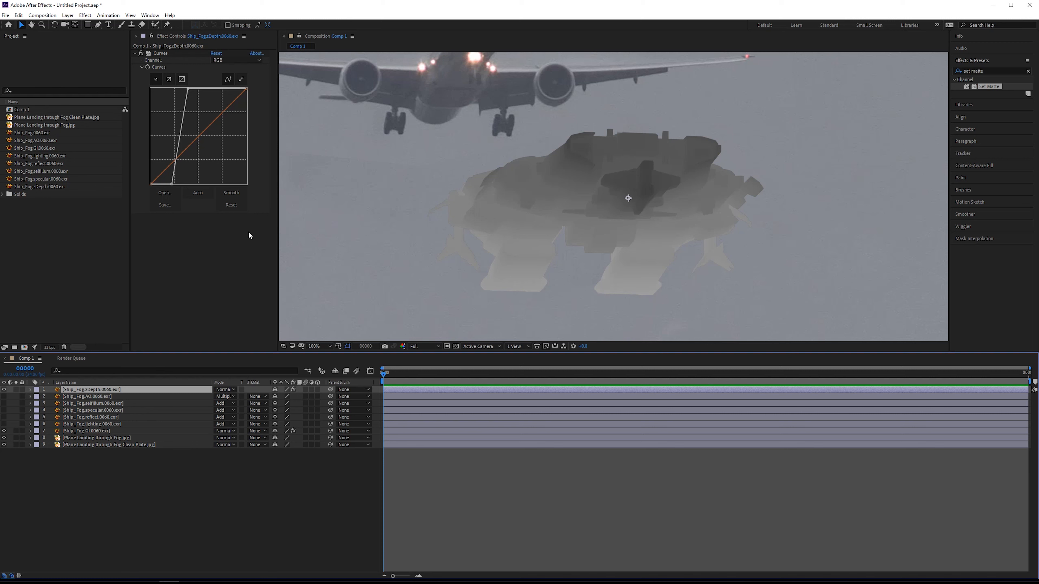
left_click(84, 432)
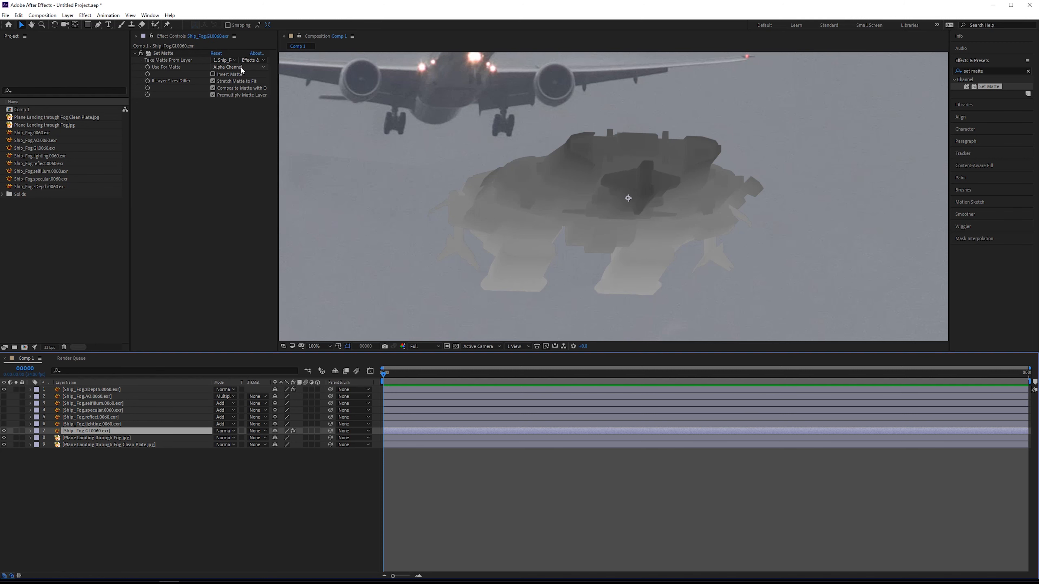
left_click(241, 68)
left_click(253, 111)
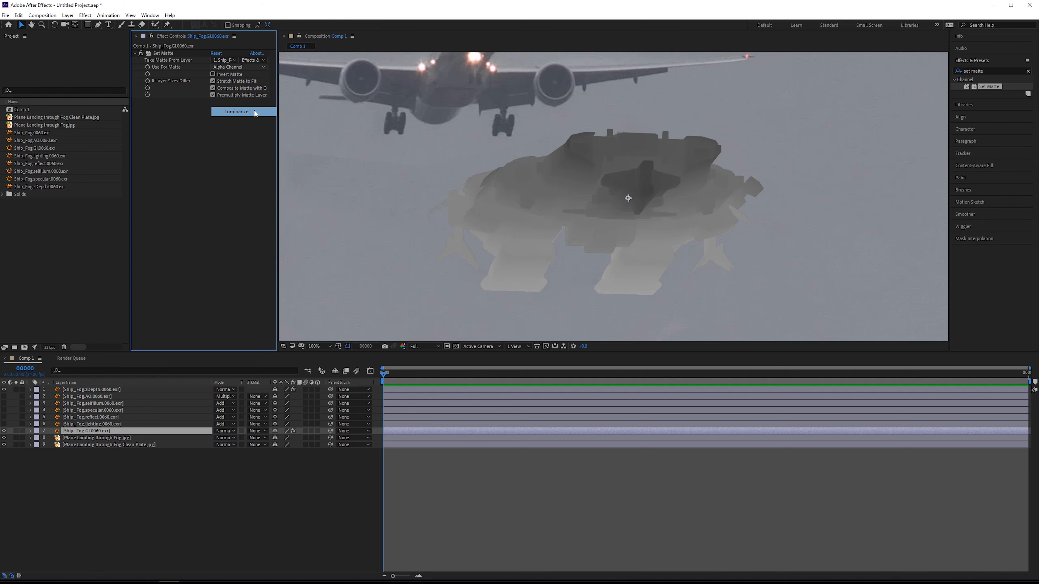
left_click(234, 75)
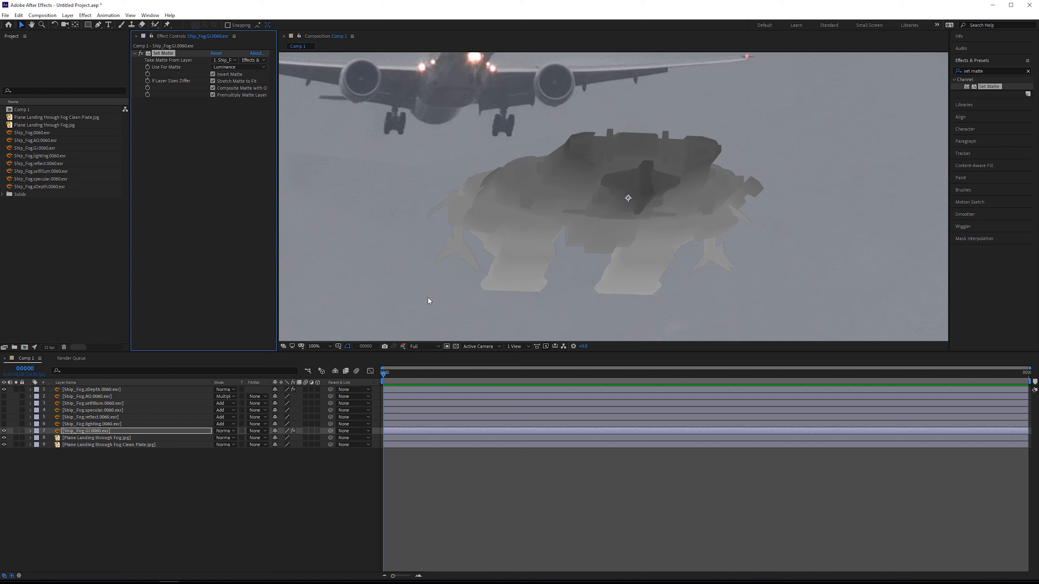
left_click(3, 389)
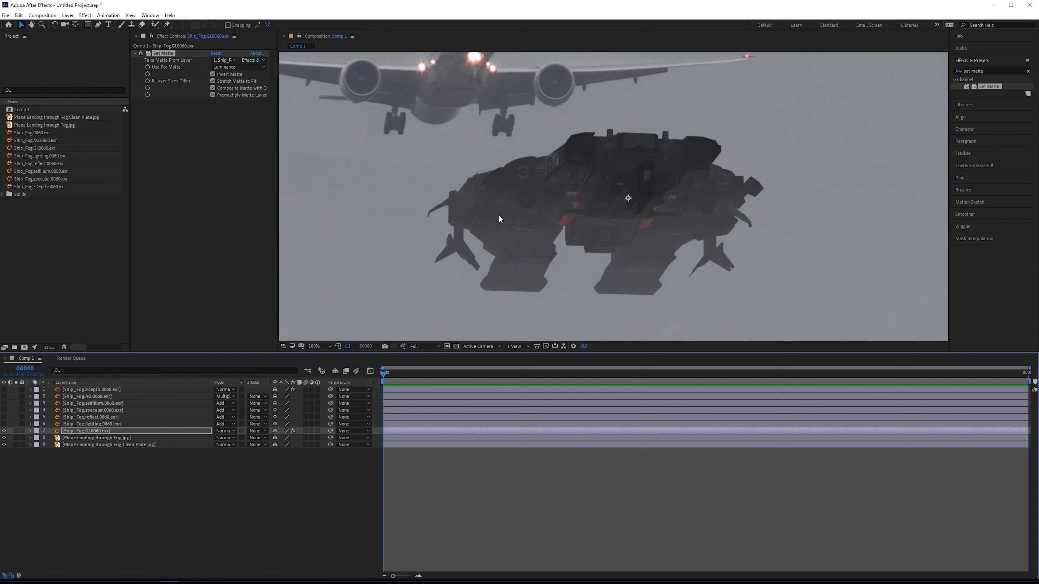
scroll(498, 215, "up", 3)
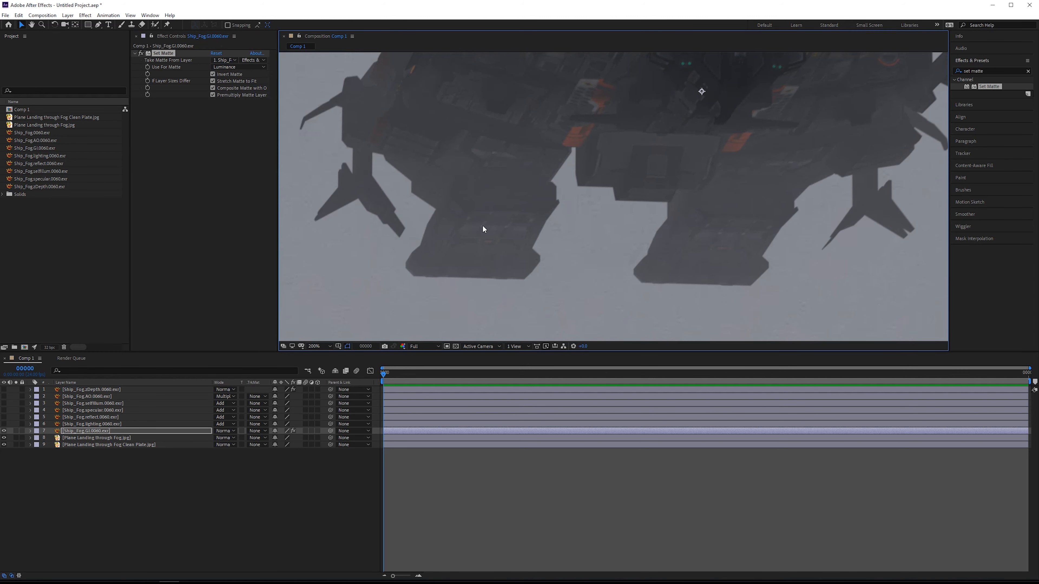
scroll(505, 193, "up", 3)
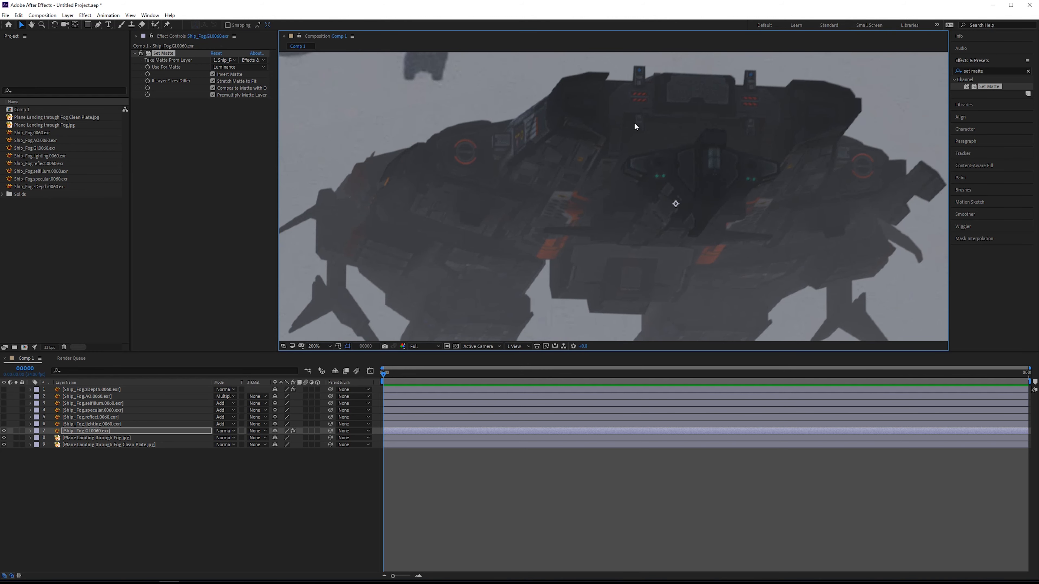
scroll(617, 129, "down", 3)
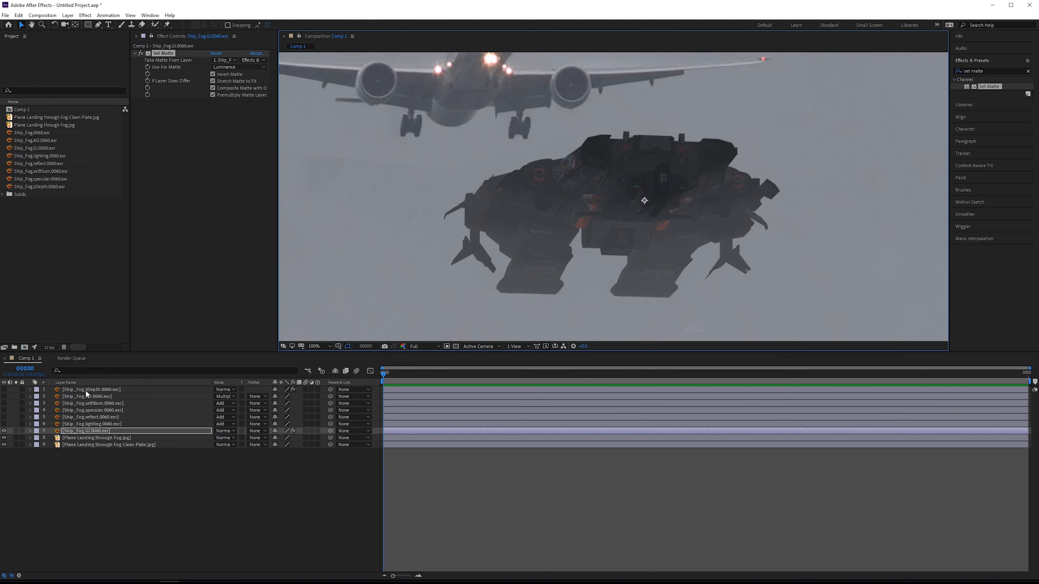
left_click(109, 391)
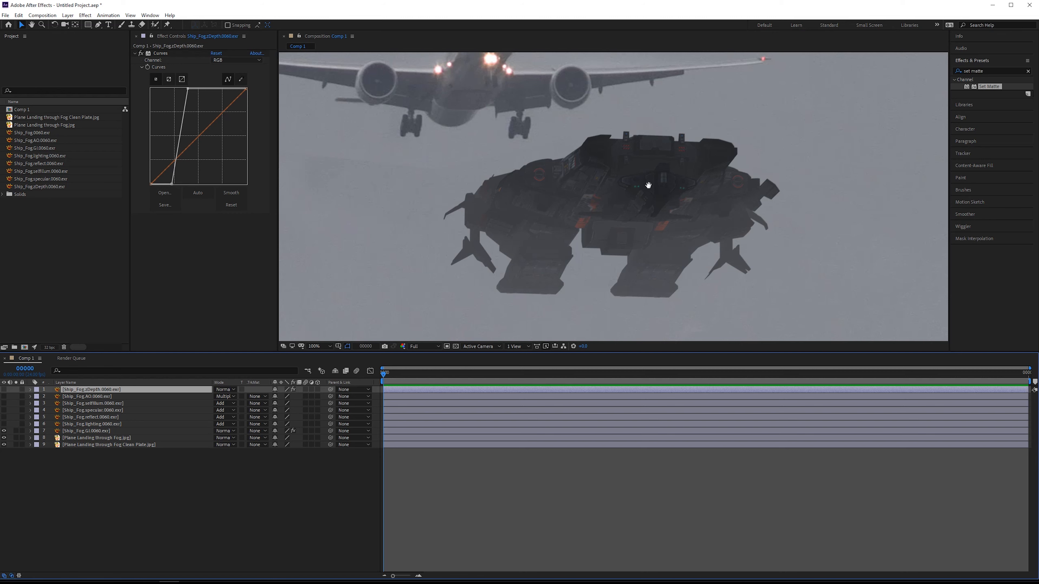
left_click_drag(645, 182, 647, 201)
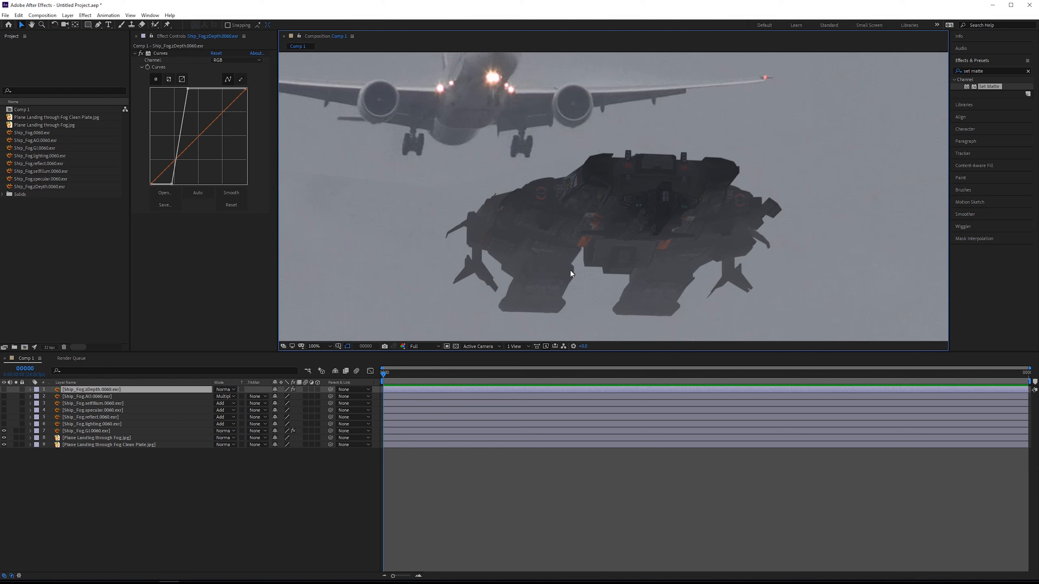
Copy the GI layer's Set Matte effect and paste it onto the lighting, reflect, specular, selfIllum and AO layers.
left_click(110, 431)
left_click(166, 54)
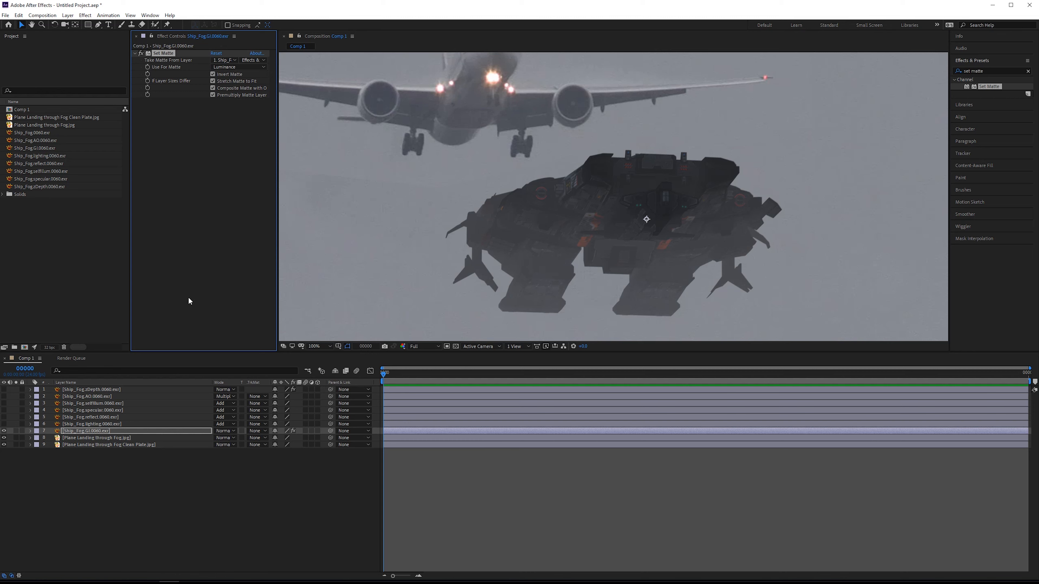
left_click(109, 424)
key("ctrl+v")
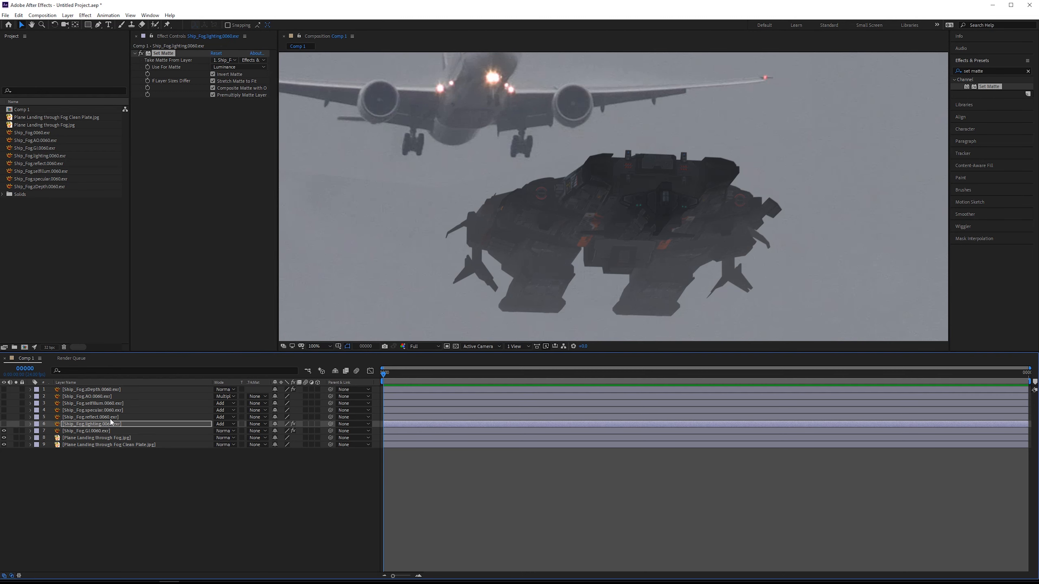
left_click(111, 417)
key("ctrl+v")
left_click(107, 410)
key("ctrl+v")
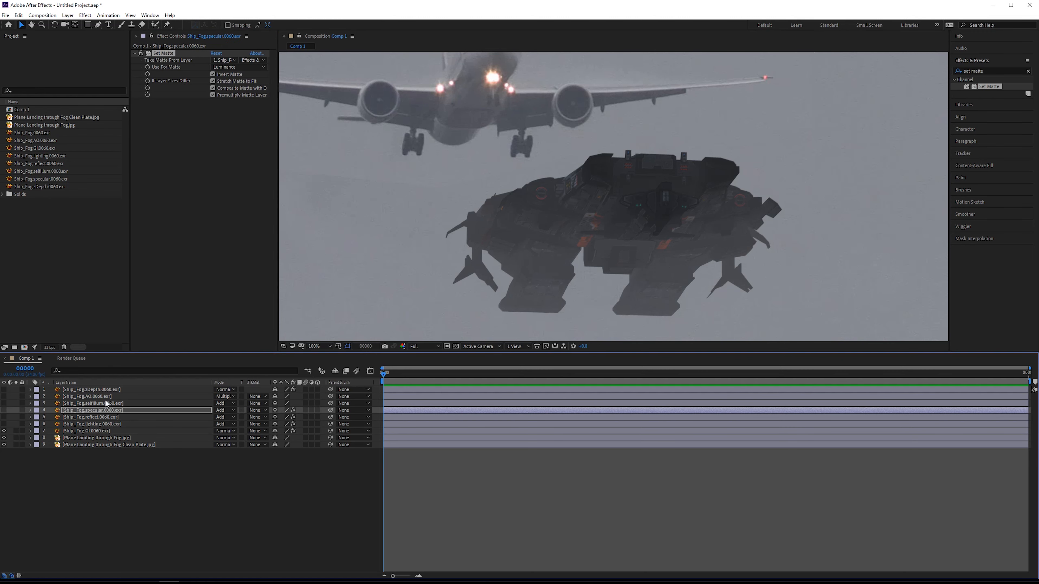
left_click(105, 403)
key("ctrl+v")
left_click(104, 396)
key("ctrl+v")
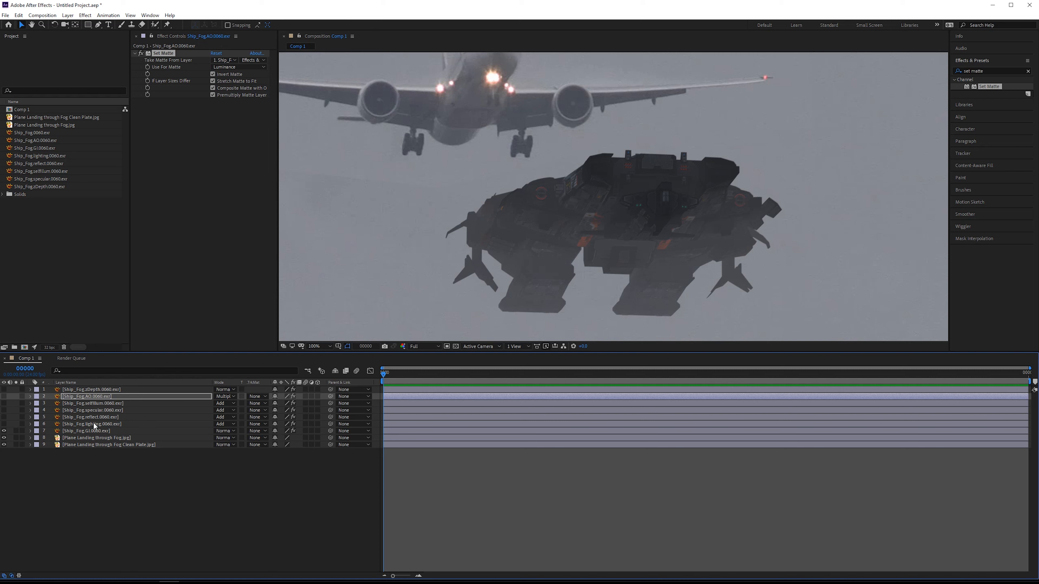
Try showing the lighting layer over the GI pass to judge it against the plane, and hide it again.
left_click(65, 425)
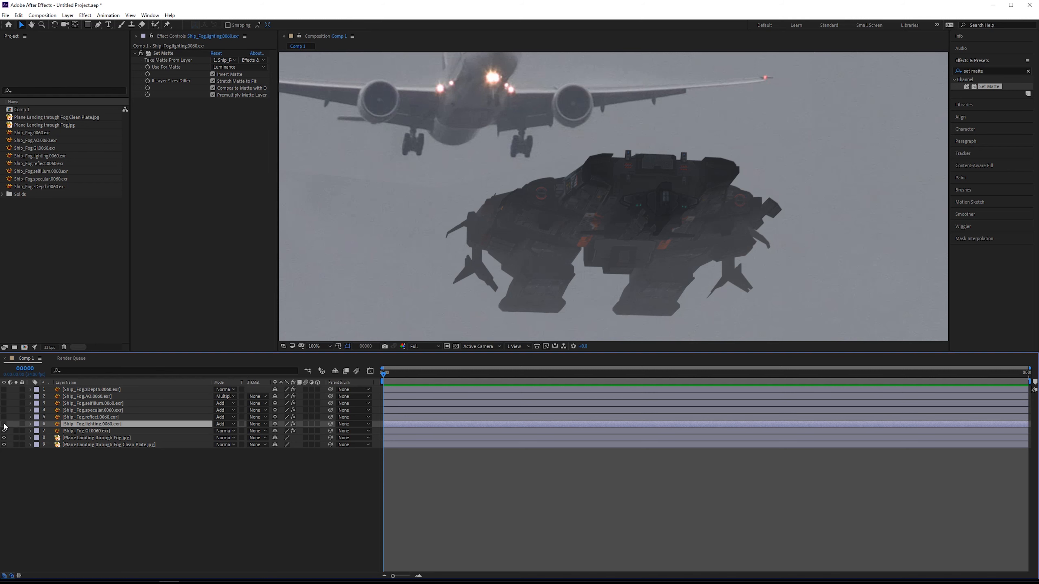
left_click(4, 425)
left_click(4, 431)
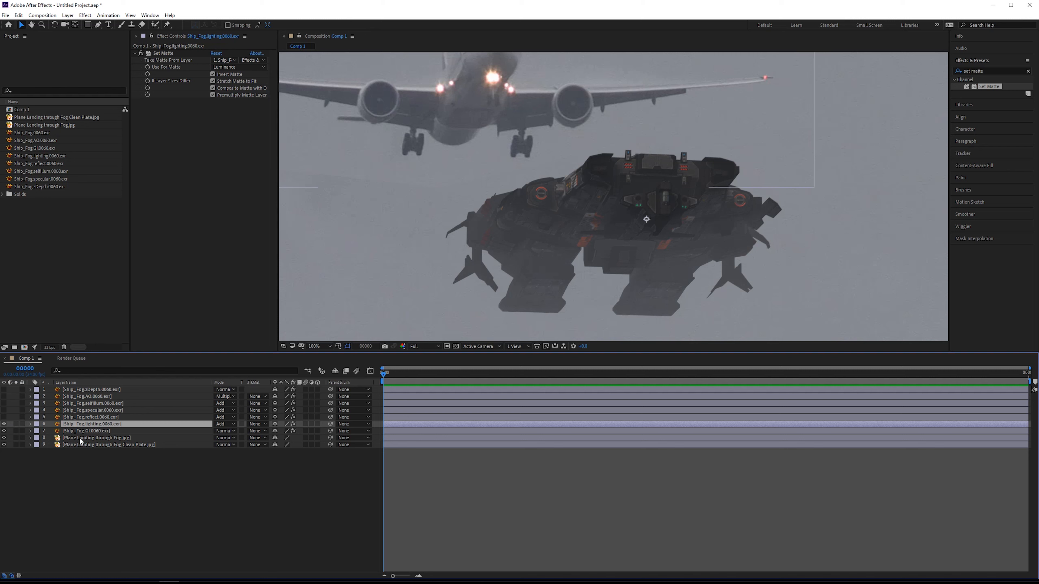
left_click(80, 432)
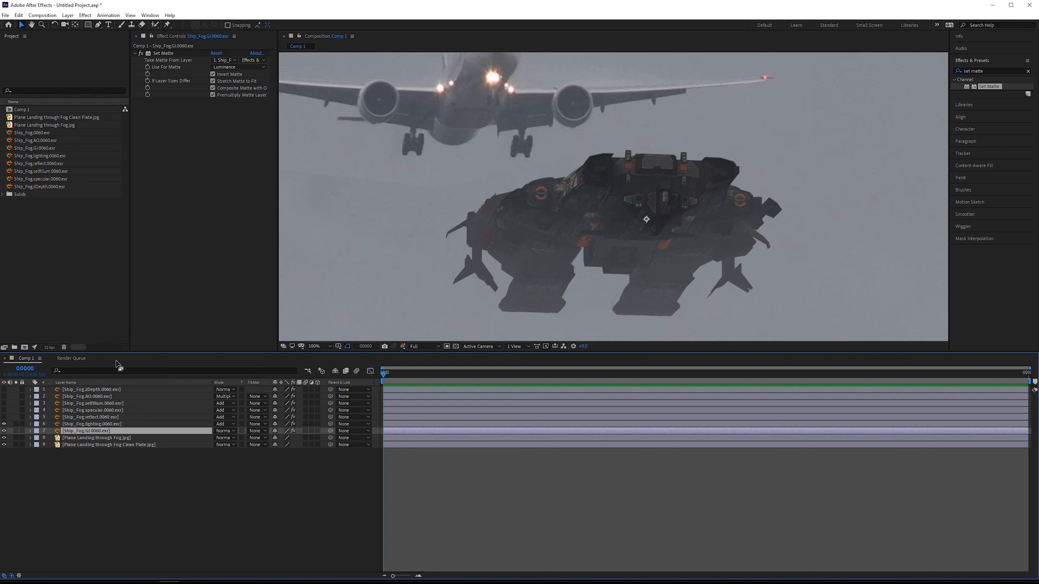
left_click(88, 424)
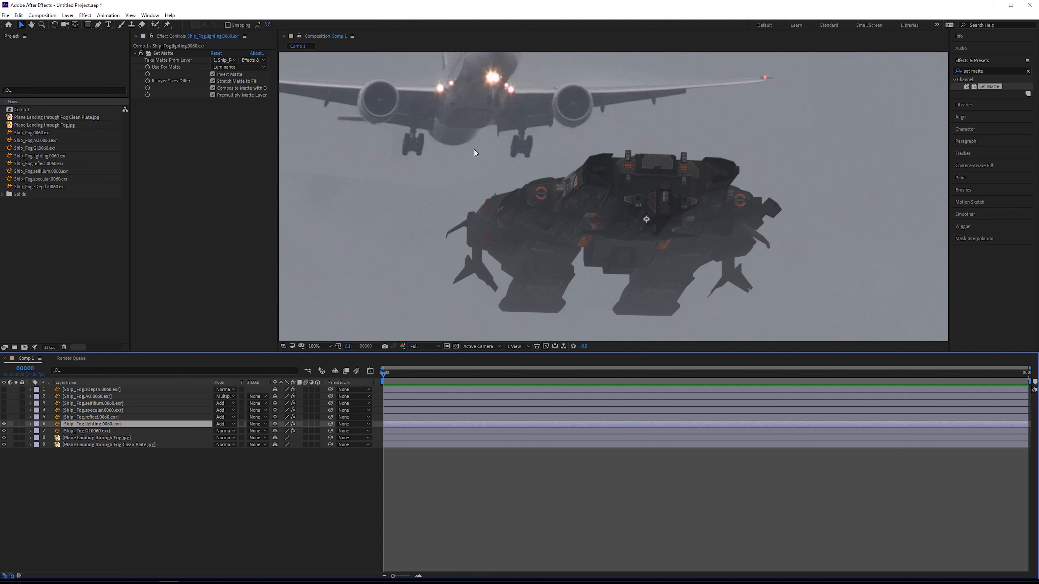
left_click_drag(483, 156, 522, 199)
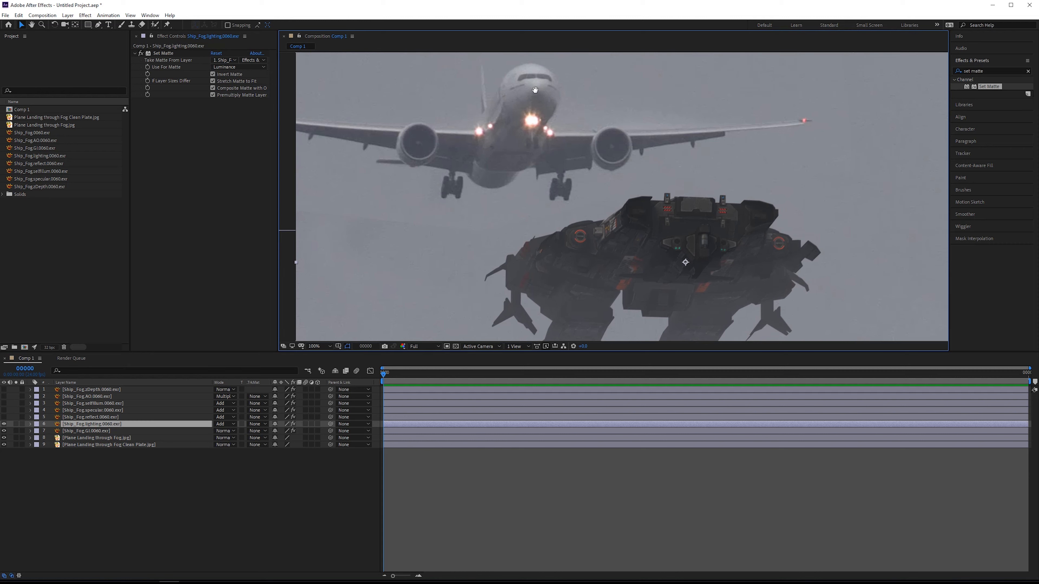
left_click_drag(538, 88, 534, 92)
left_click(101, 424)
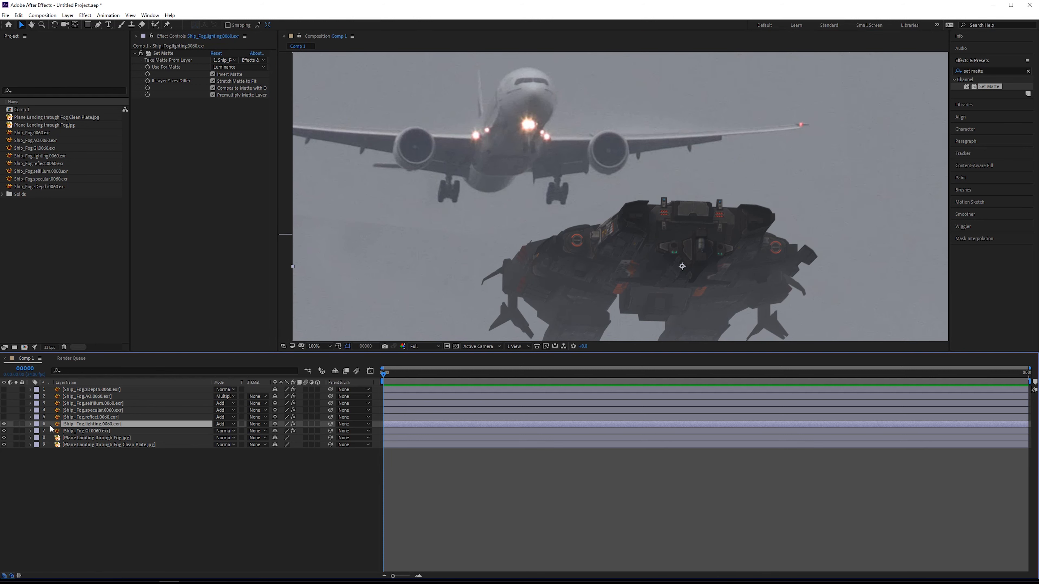
left_click(4, 425)
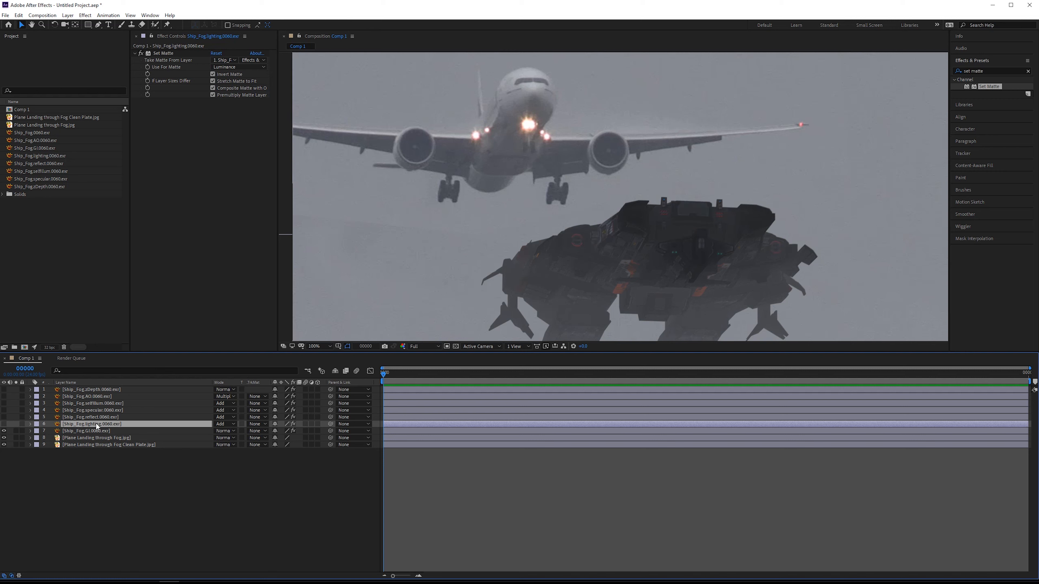
Make the reflect layer visible and solo it to inspect the reflections on the ship.
left_click(111, 417)
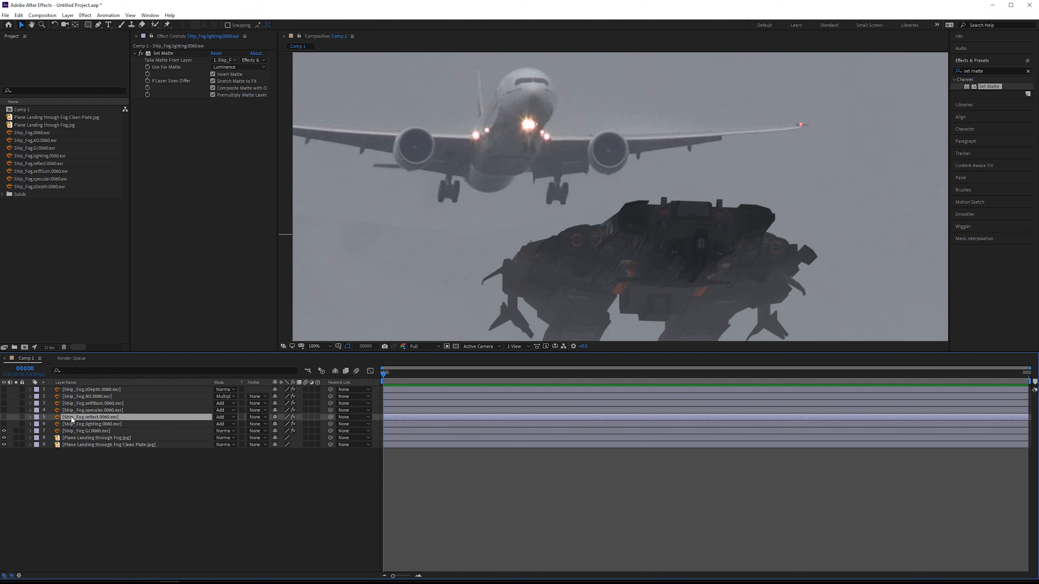
left_click(4, 417)
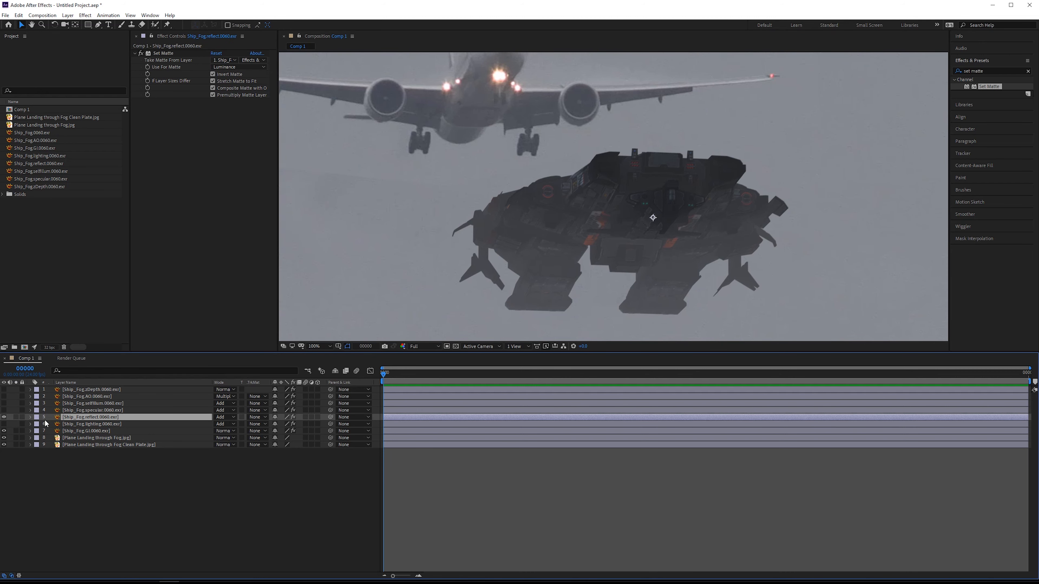
left_click(16, 417)
key("period")
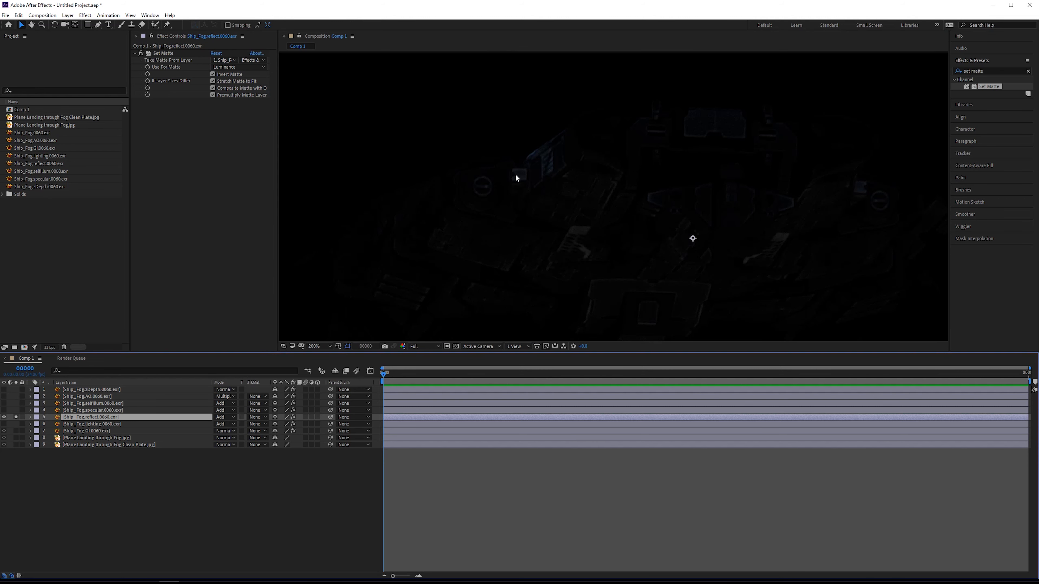
scroll(542, 160, "down", 2)
scroll(562, 154, "up", 1)
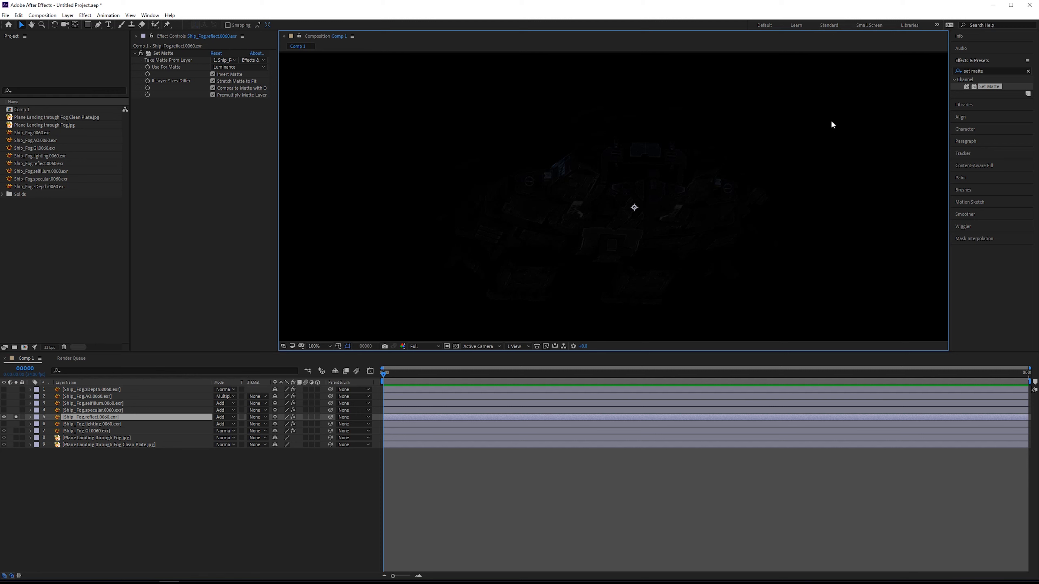
Apply Curves to the reflect layer, move the RGB white point strongly inward to brighten the reflections, and unsolo the layer.
triple_click(989, 71)
type("curves")
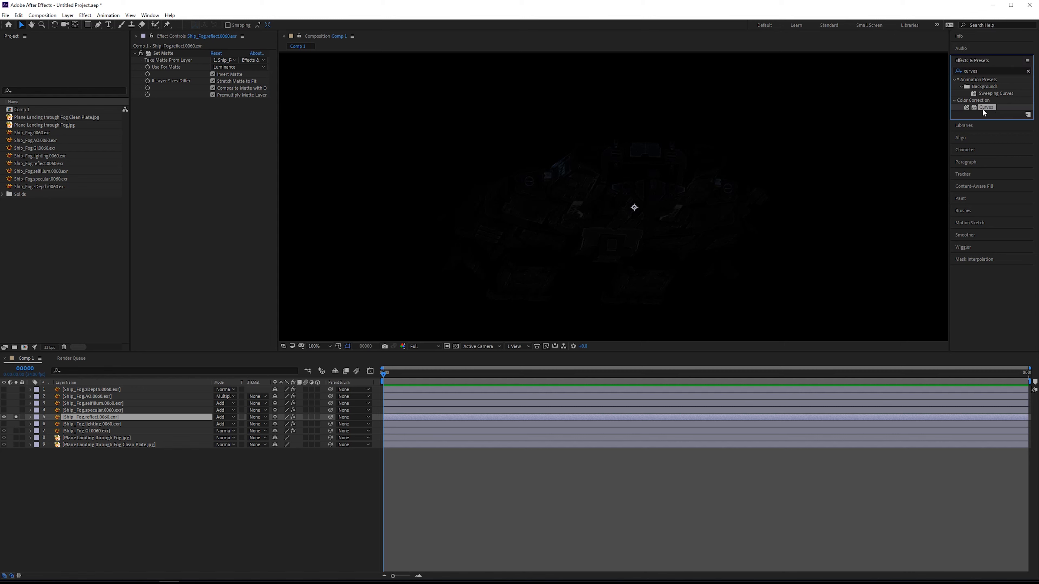
left_click_drag(986, 107, 162, 115)
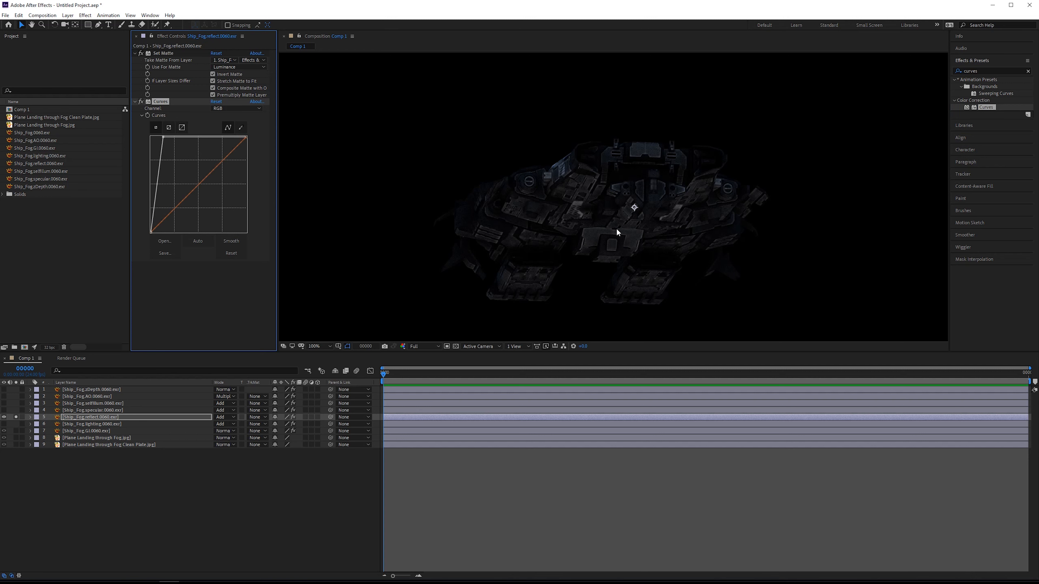
left_click(16, 418)
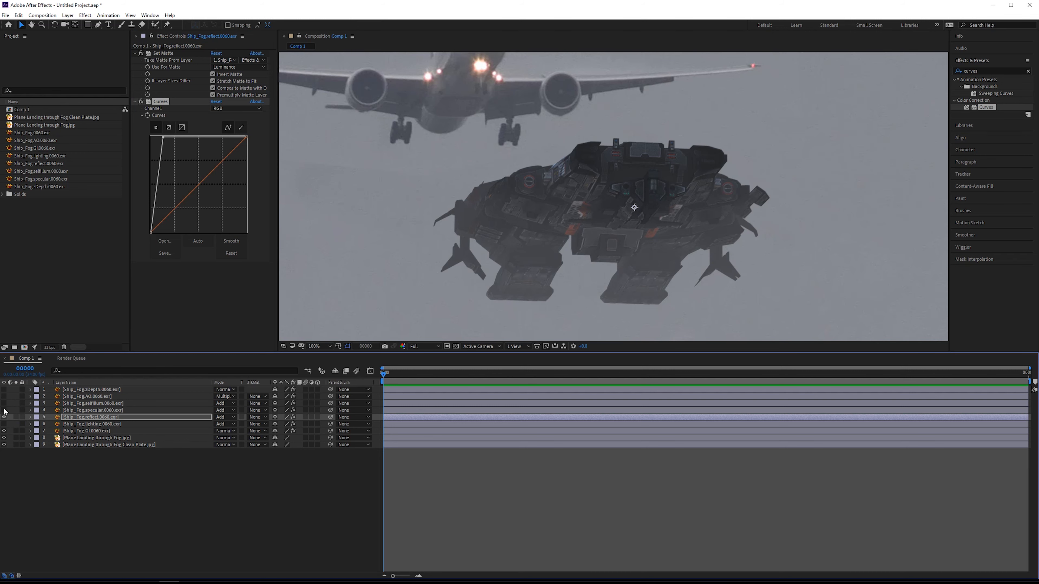
Compare the composite with the reflect layer off and on, and examine the ship's tones against the landing plane.
left_click(4, 417)
left_click(4, 418)
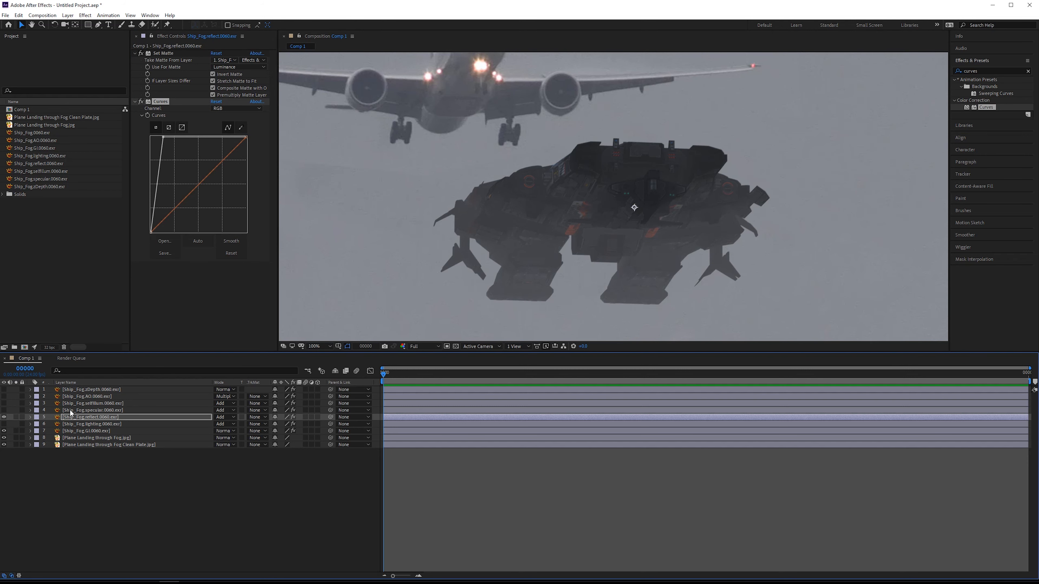
key("period")
left_click_drag(585, 179, 714, 289)
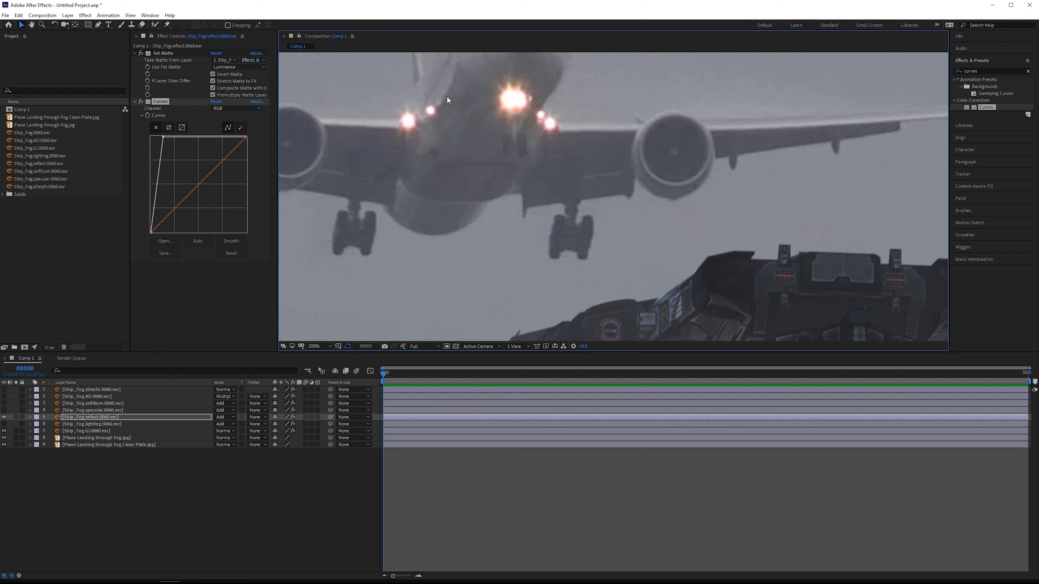
left_click_drag(442, 131, 539, 215)
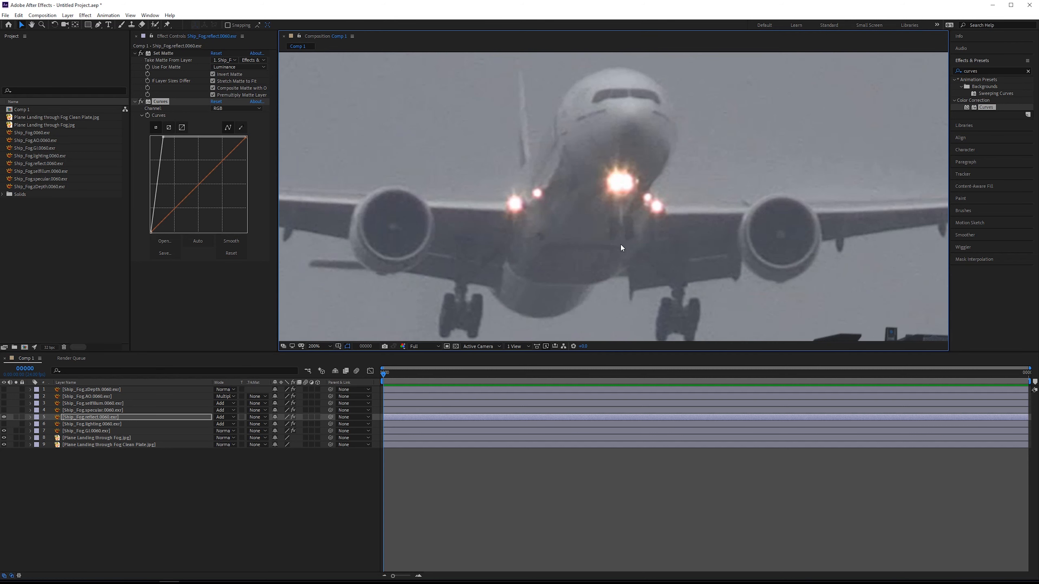
scroll(621, 247, "down", 3)
scroll(558, 259, "up", 2)
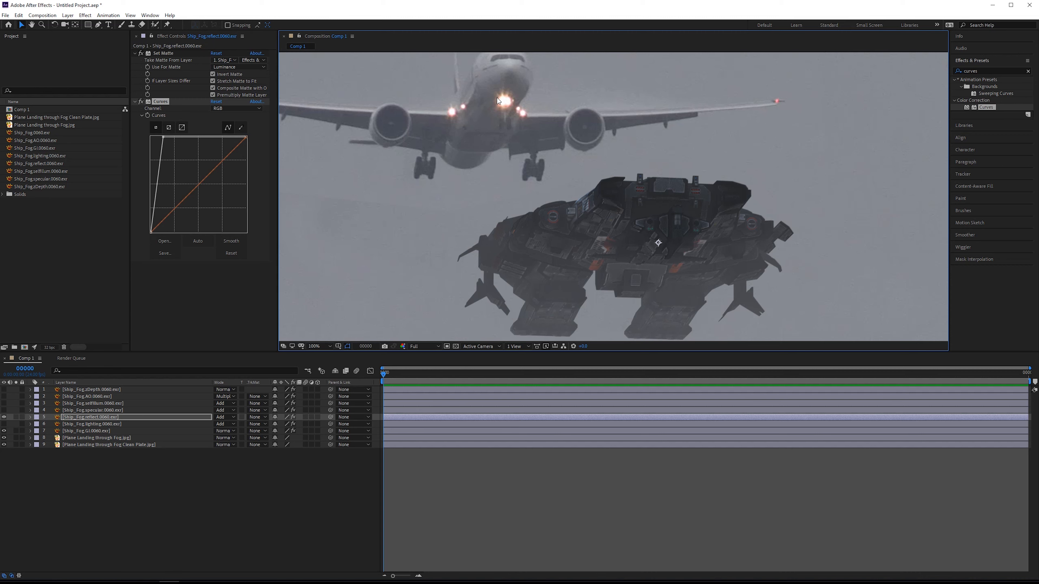
left_click_drag(600, 158, 595, 134)
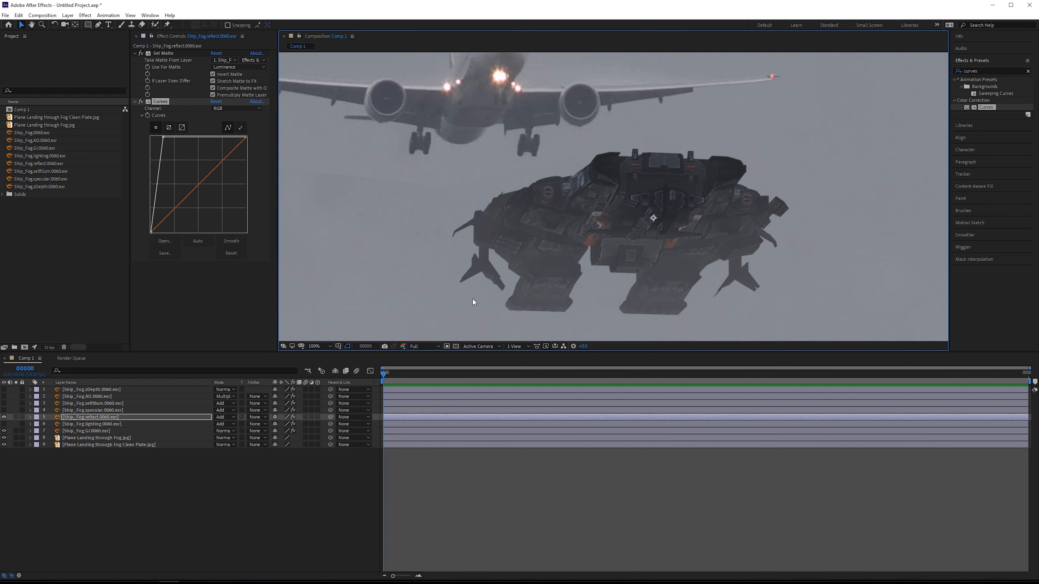
Show the specular layer, apply Curves to it, and shape a very steep RGB curve to boost the highlights.
left_click(96, 411)
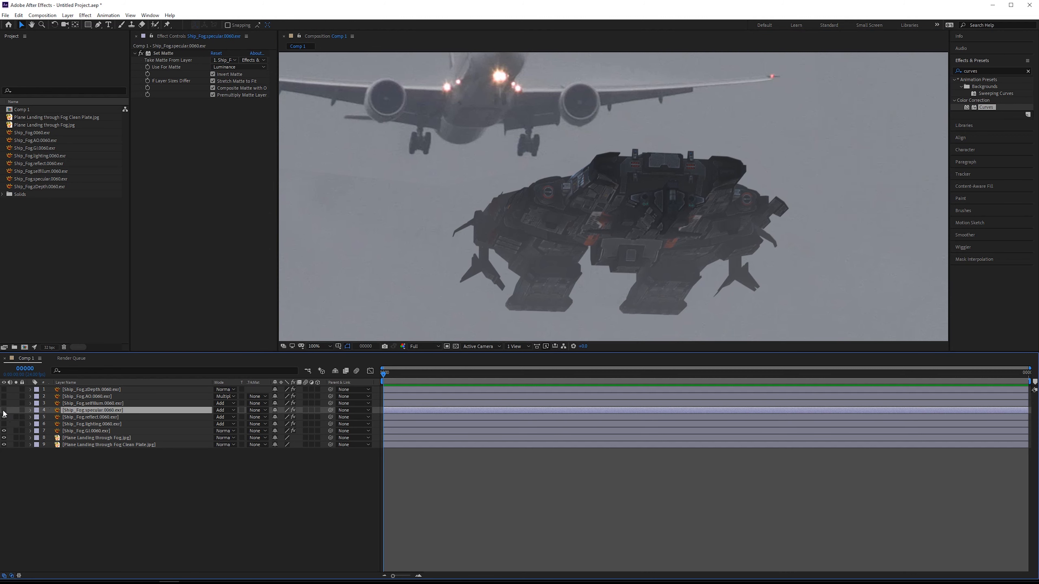
left_click(4, 411)
left_click_drag(987, 107, 199, 190)
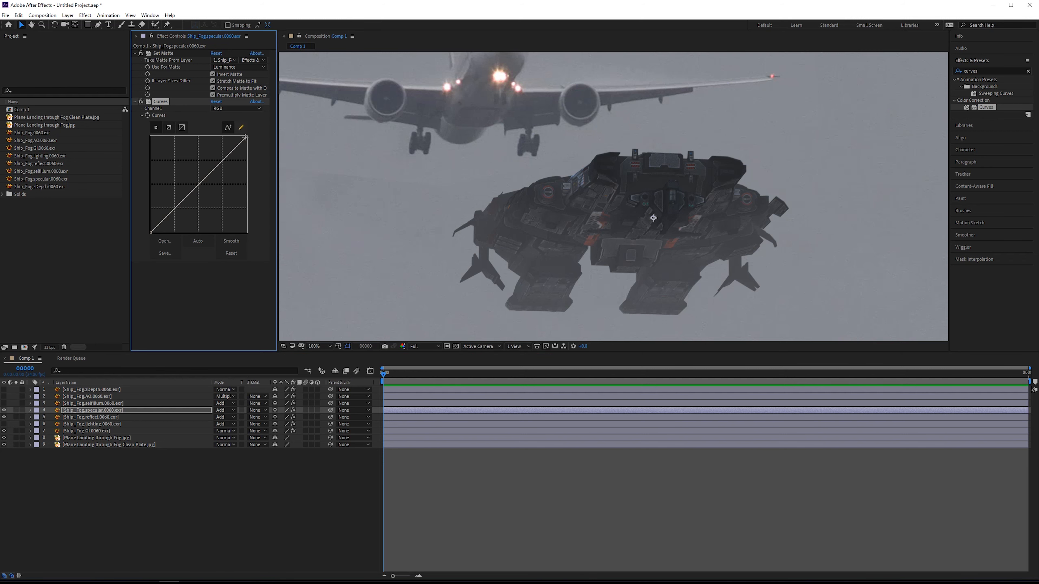
left_click_drag(245, 137, 148, 93)
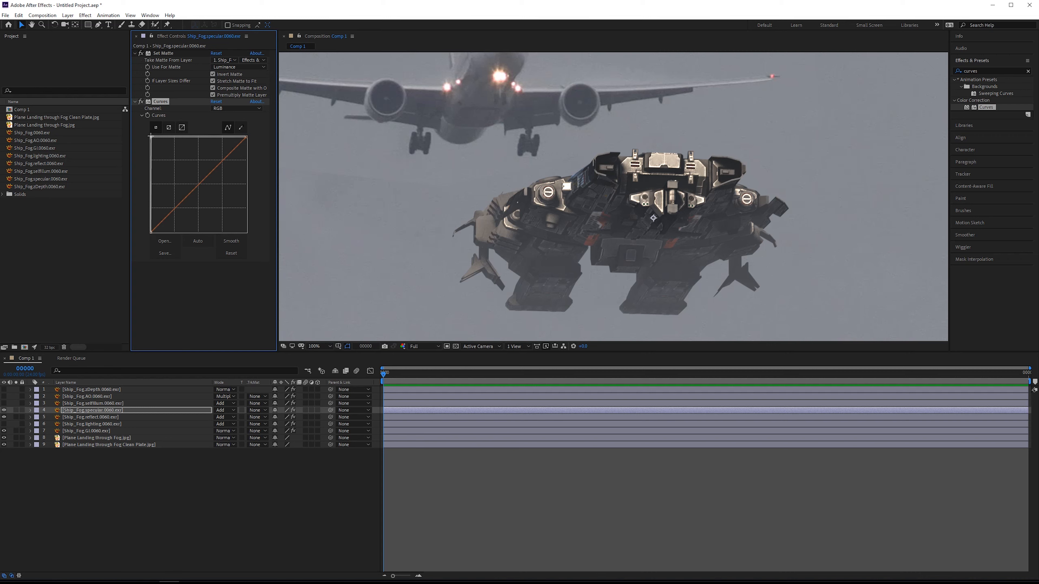
mouse_move(151, 138)
left_mouse_down()
mouse_move(157, 123)
mouse_move(182, 121)
mouse_move(162, 120)
left_mouse_up()
left_click_drag(161, 157, 154, 157)
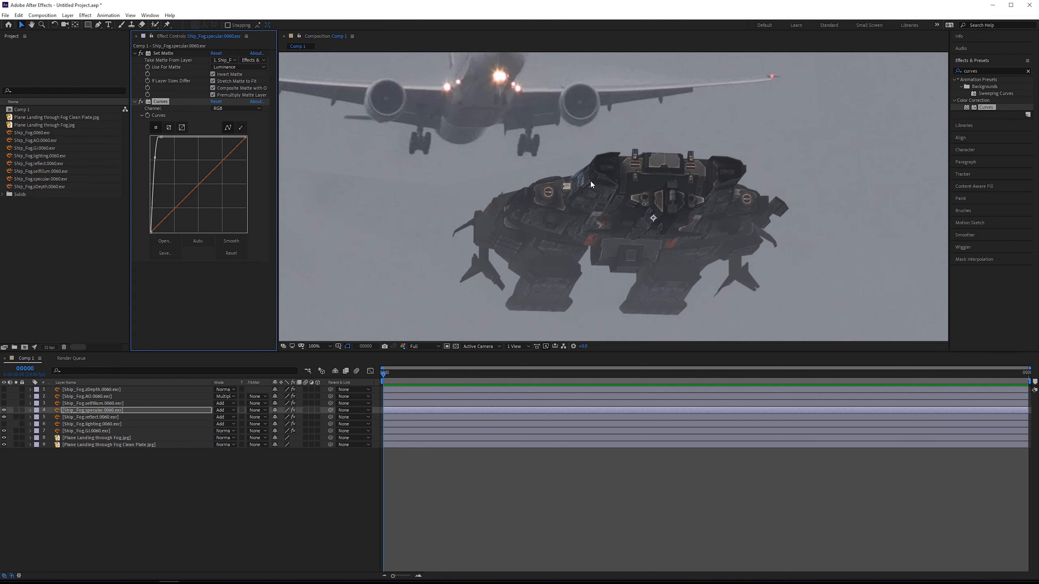
Solo the specular layer, add a second Curves effect with the Blue channel's midtones raised slightly, and unsolo the layer.
left_click(15, 410)
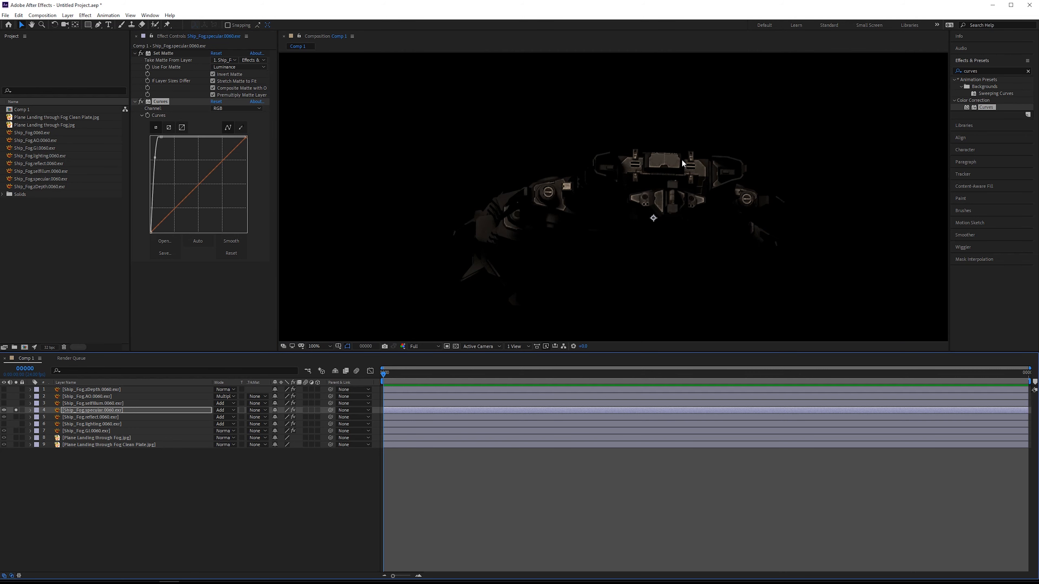
key("period")
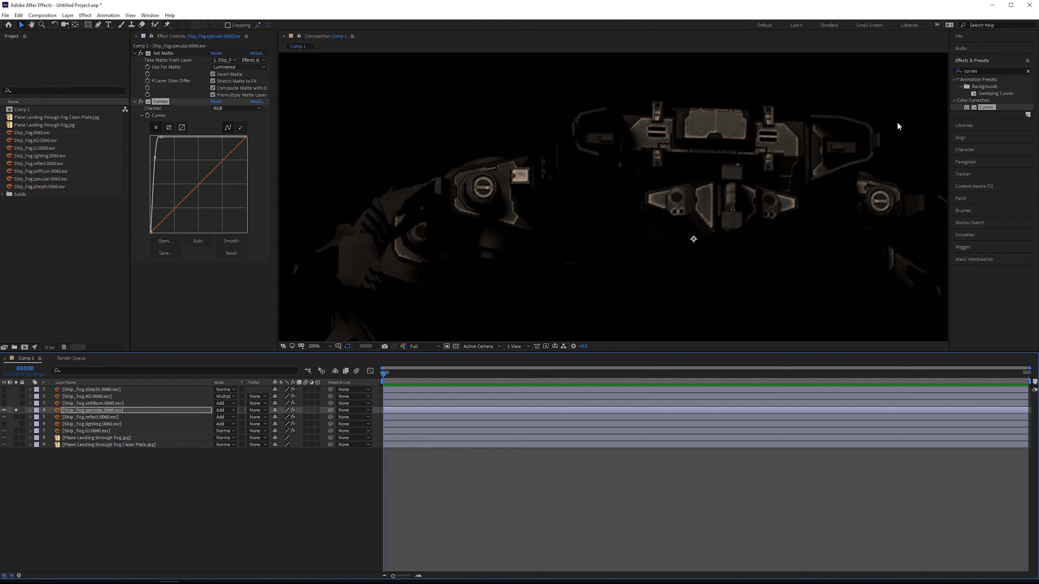
left_click_drag(989, 106, 232, 301)
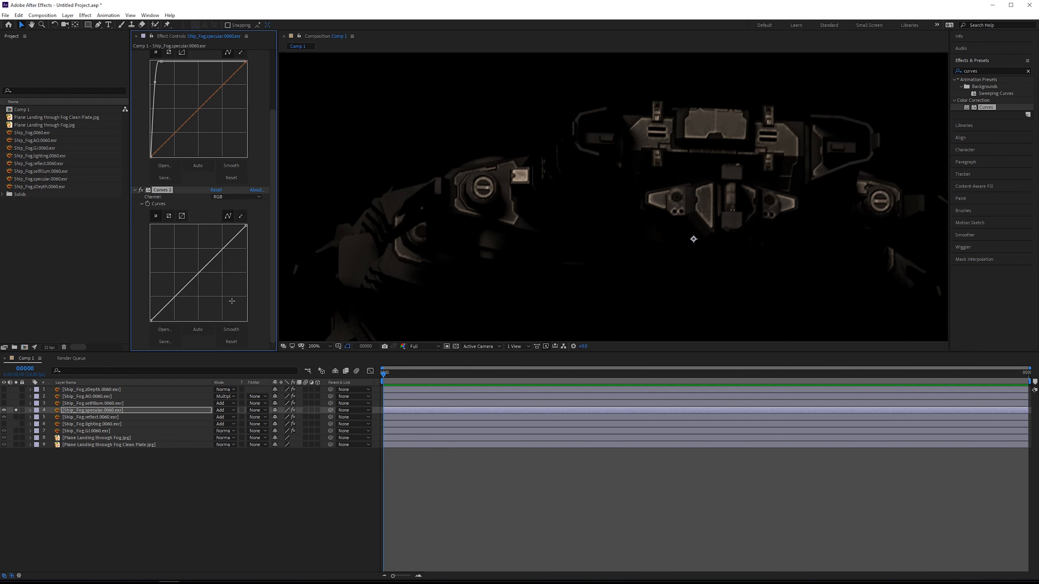
left_click(223, 197)
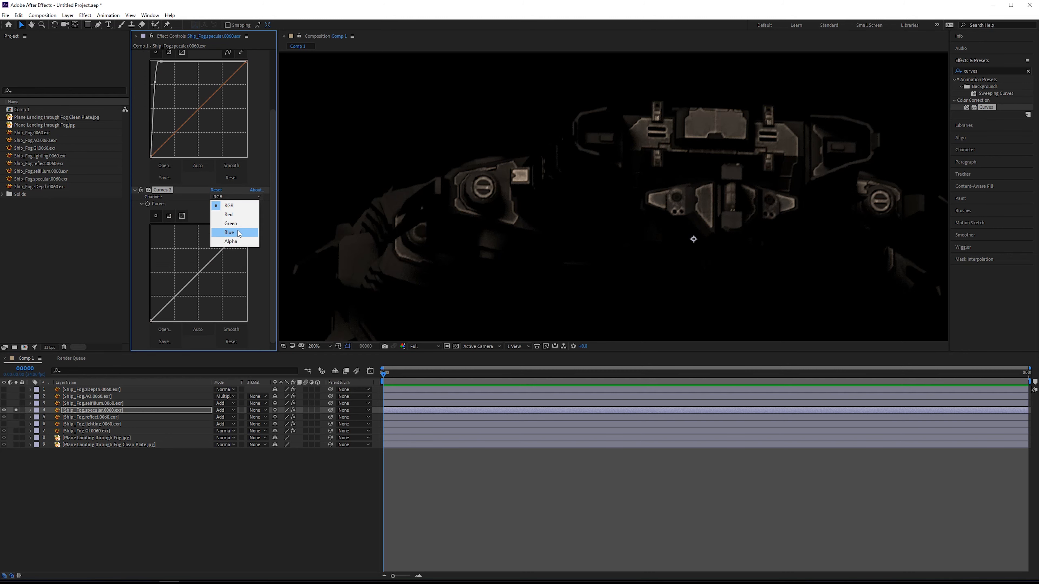
left_click(230, 224)
left_click(234, 197)
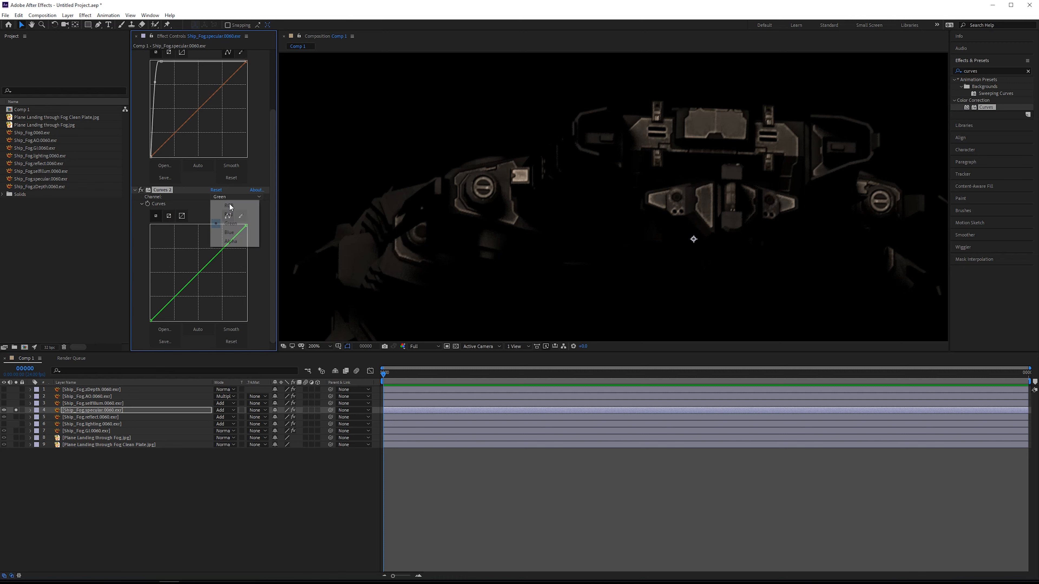
left_click(229, 232)
left_click_drag(196, 272, 195, 274)
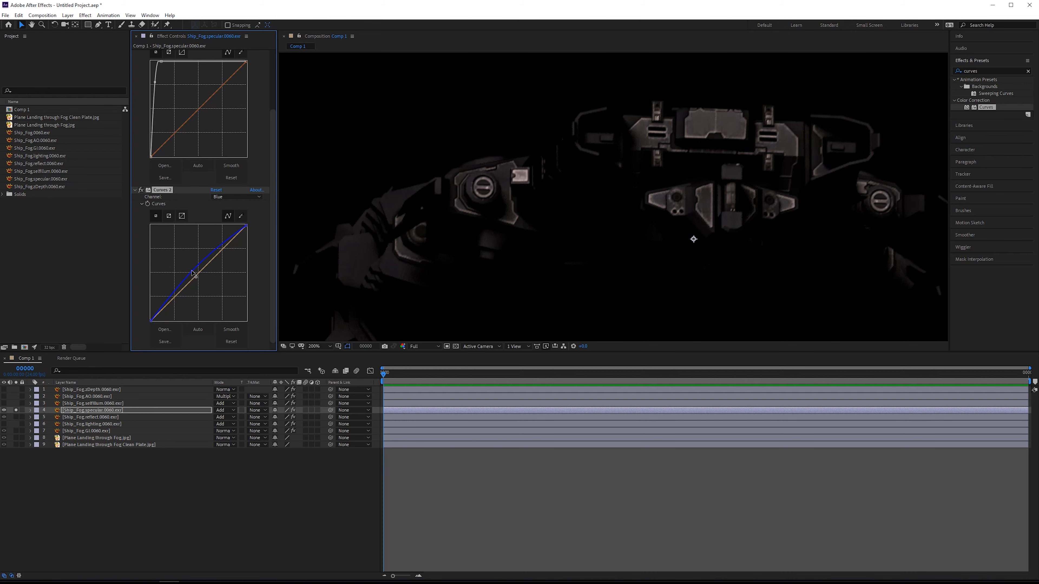
left_click(16, 411)
scroll(645, 200, "down", 1)
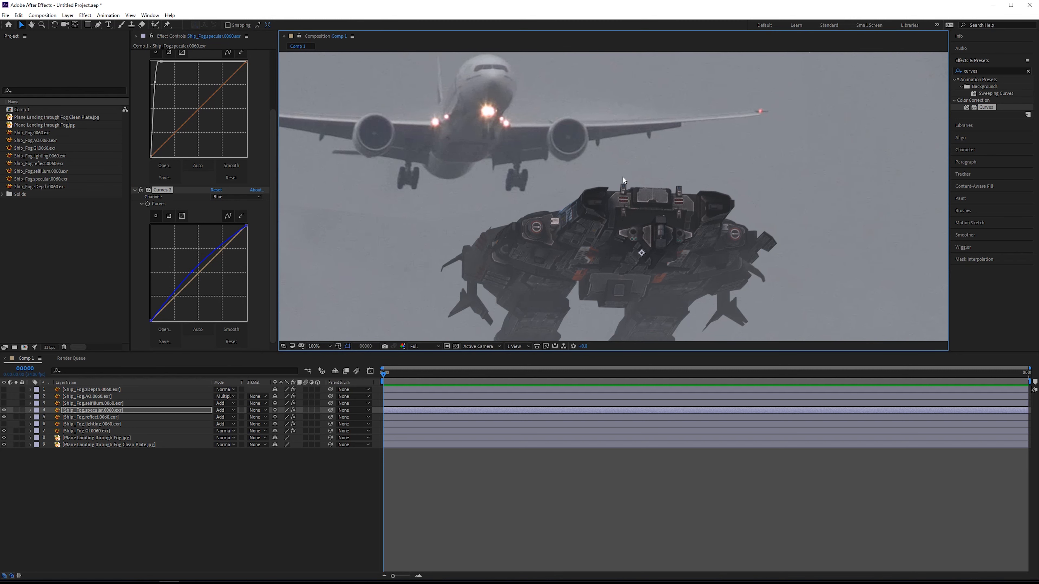
Show the selfIllum layer, apply Curves to it, and move the RGB white point strongly inward to brighten the ship's lights.
left_click(109, 404)
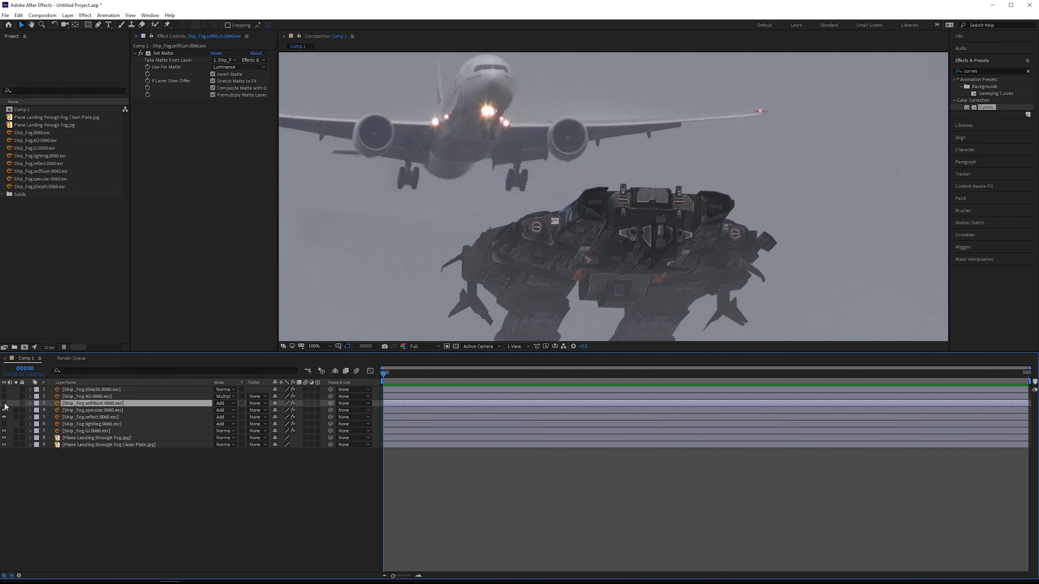
left_click(4, 403)
left_click_drag(987, 107, 219, 100)
left_click_drag(245, 138, 159, 117)
Examine the plane's landing lights up close and compare their brightness and glow with the ship's lights.
scroll(522, 184, "up", 1)
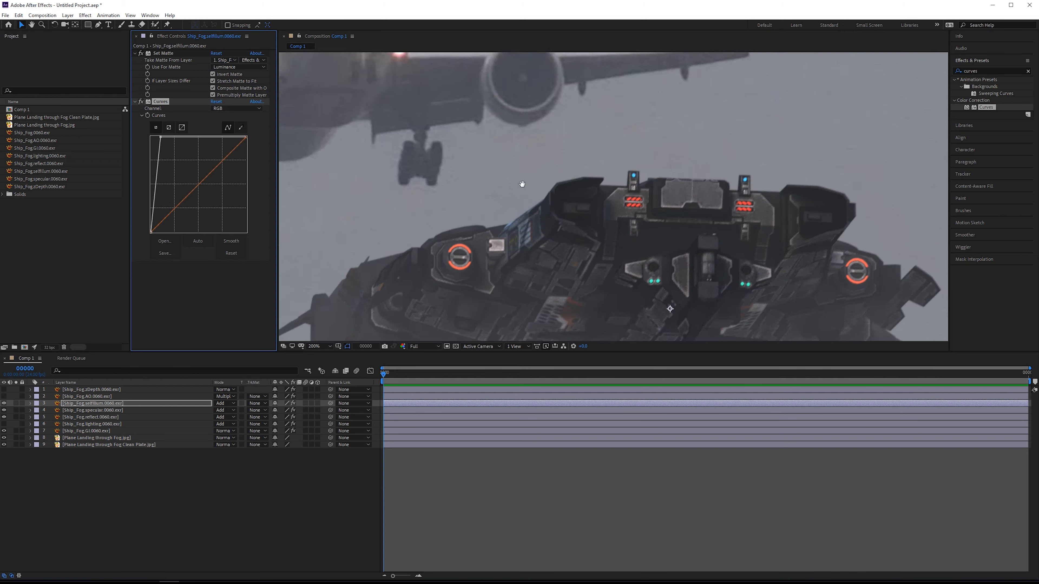
left_click_drag(438, 190, 610, 316)
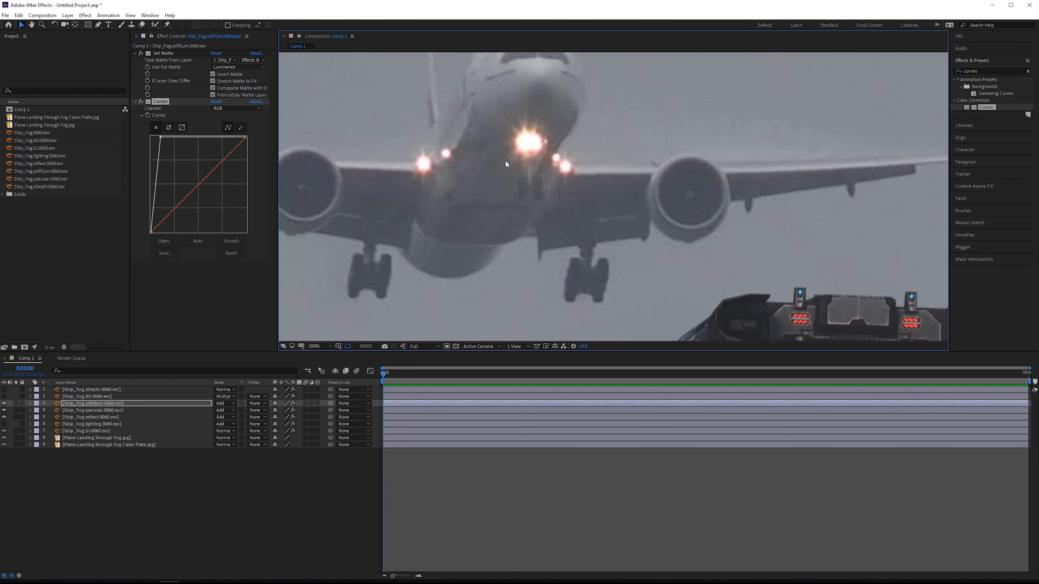
left_click_drag(614, 211, 563, 114)
left_click_drag(475, 73, 579, 203)
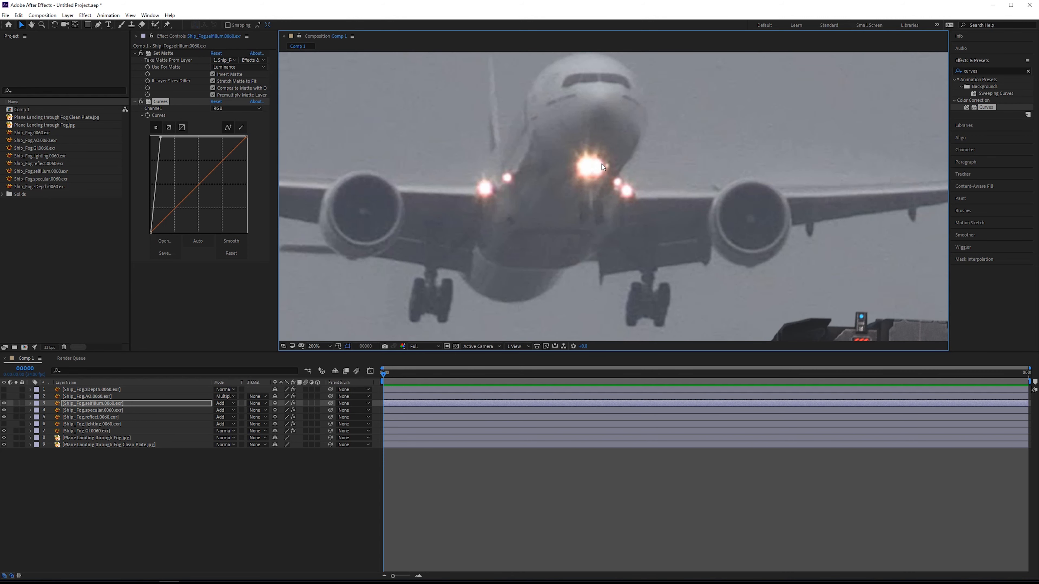
scroll(597, 153, "up", 2)
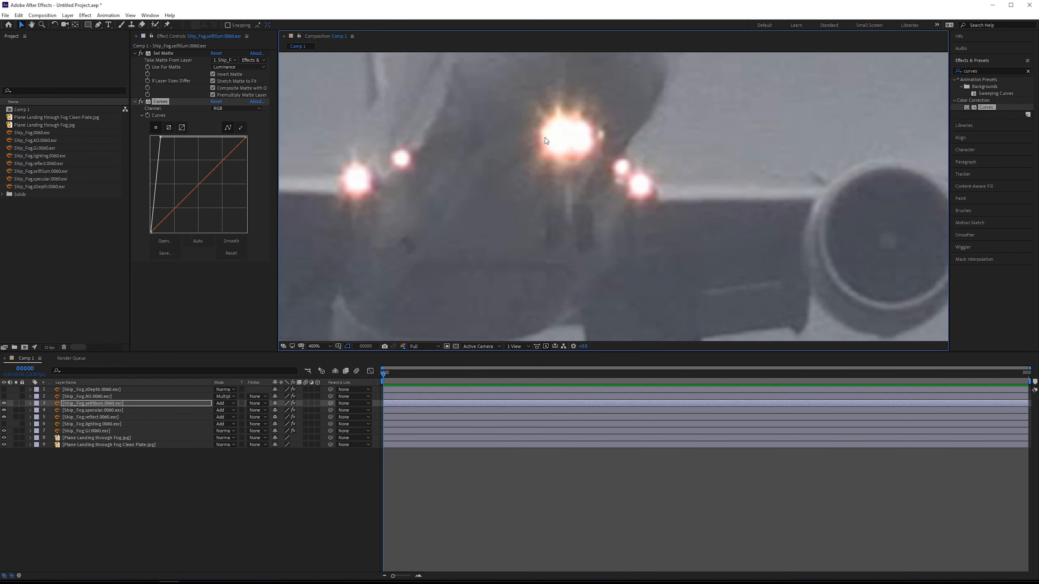
scroll(584, 128, "down", 2)
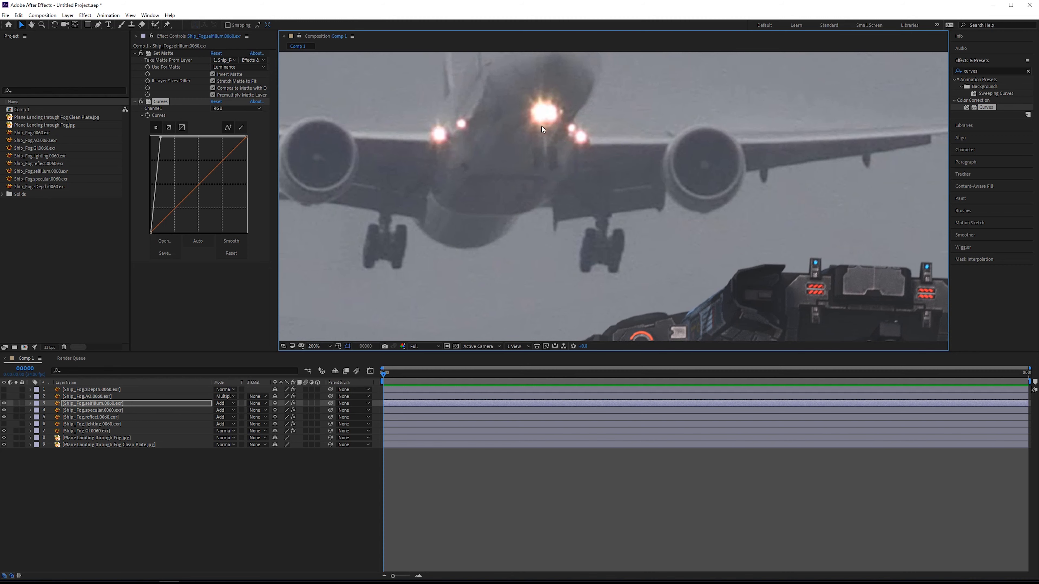
left_click_drag(542, 126, 540, 109)
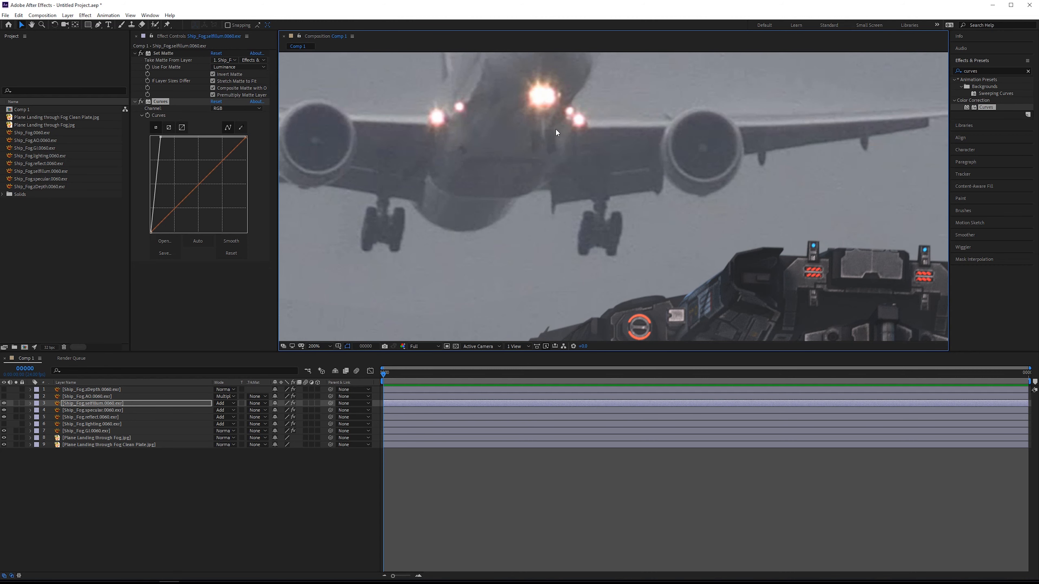
Add a Glow effect after Curves on the selfIllum layer and set the Glow Radius to 20.
key("ctrl+5")
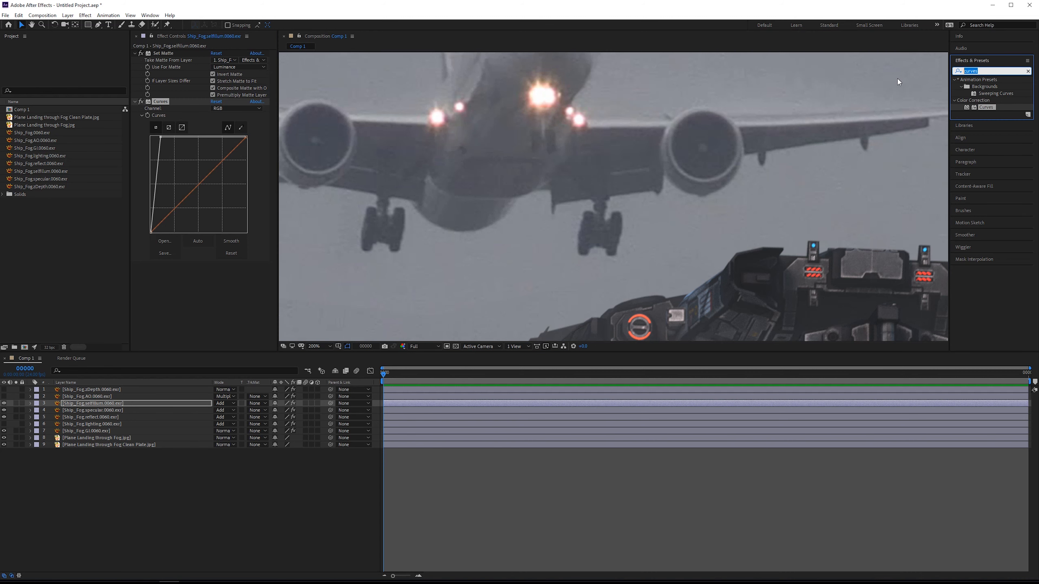
type("glow")
left_click_drag(985, 135, 214, 289)
left_click_drag(661, 269, 655, 226)
left_click(215, 255)
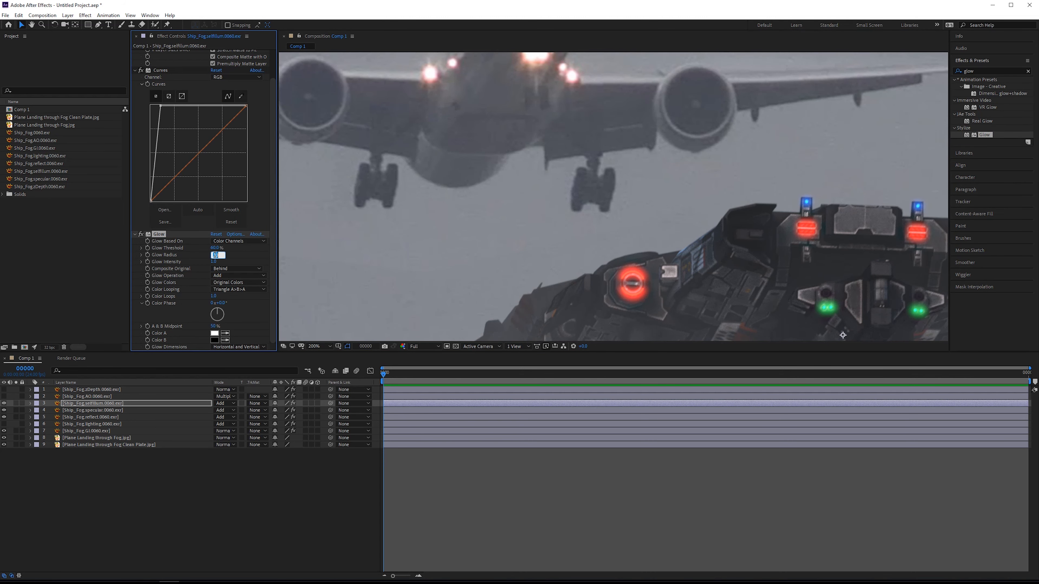
left_click(233, 257)
left_click(215, 255)
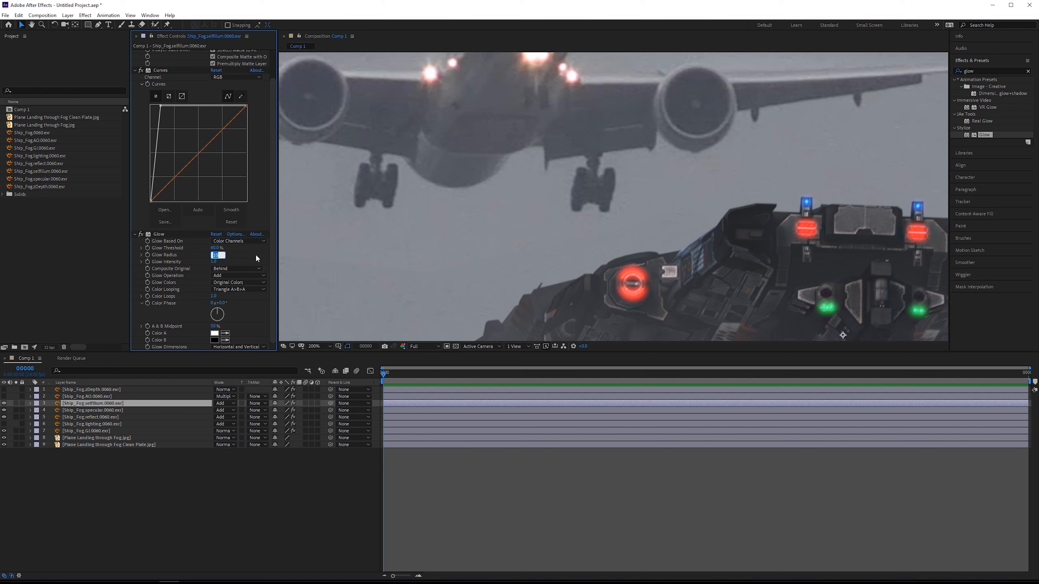
type("20")
key("Return")
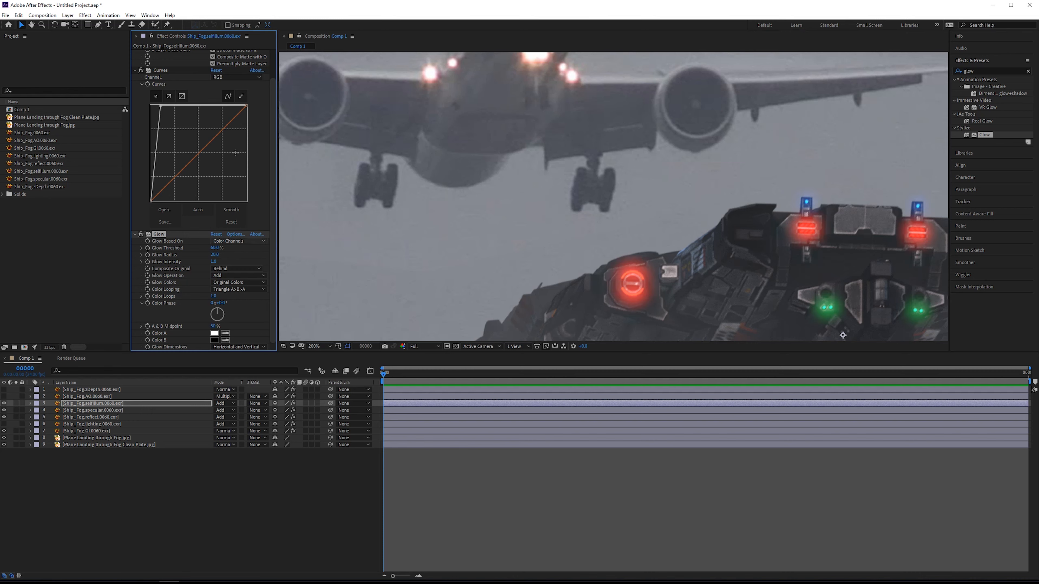
Move the RGB white point of the selfIllum layer's Curves slightly outward to soften the lights, and check the round red light.
left_click_drag(160, 105, 164, 103)
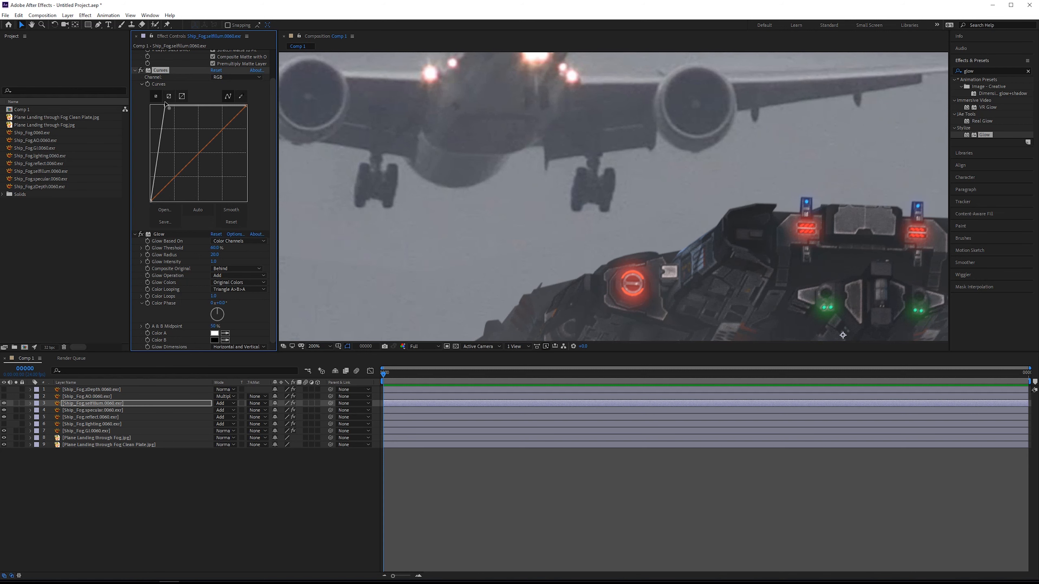
left_click_drag(607, 299, 589, 239)
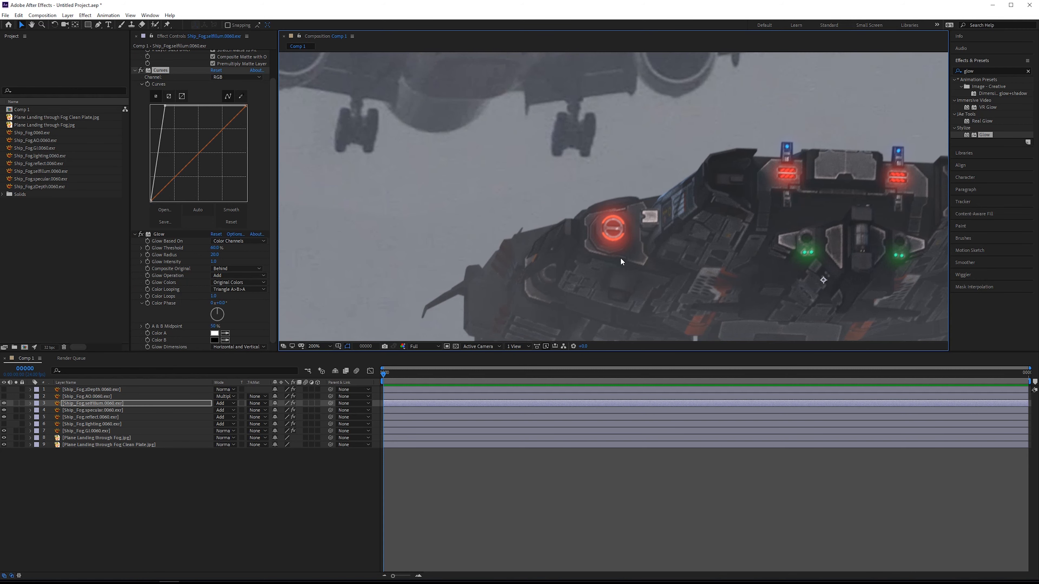
scroll(621, 258, "up", 1)
left_click_drag(515, 237, 516, 193)
Try raising the selfIllum layer's Glow Threshold to 100%, and undo the change.
left_click(223, 252)
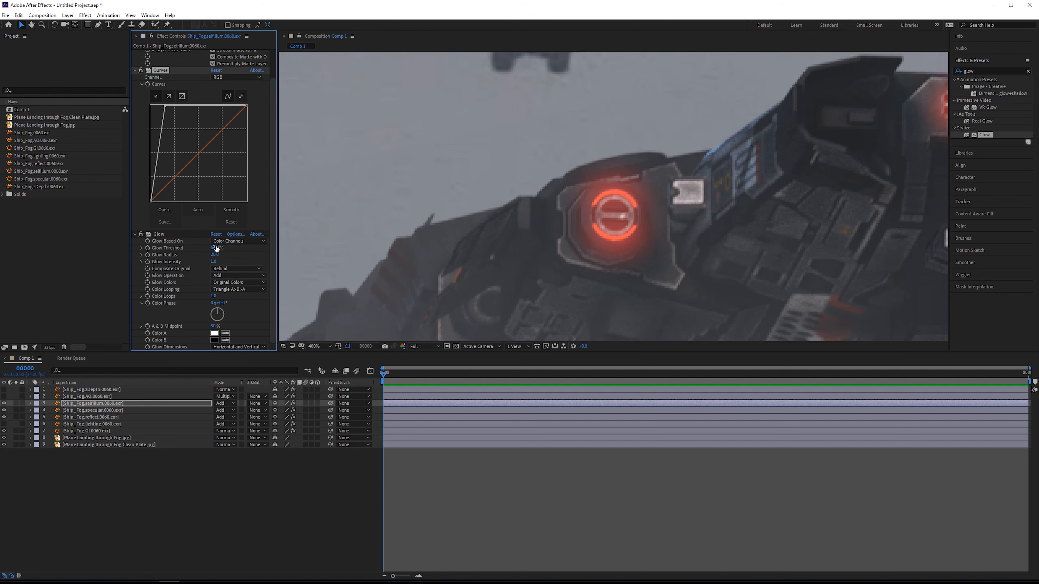
left_click(216, 248)
left_click_drag(215, 248, 378, 251)
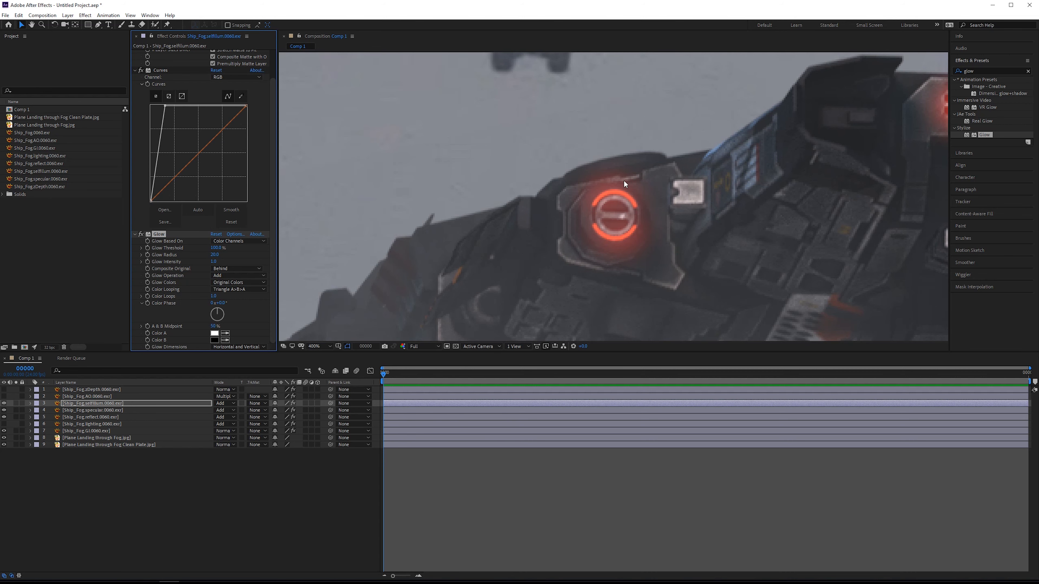
key("ctrl+z")
Add Hue/Saturation after the Glow on the selfIllum layer and set Master Saturation to -40.
scroll(481, 236, "down", 4)
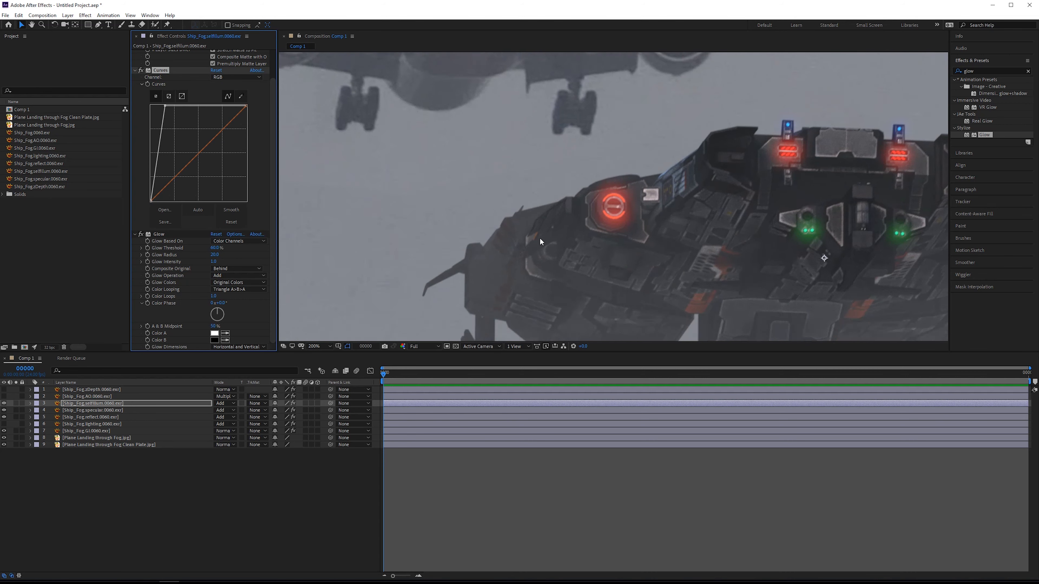
key("v")
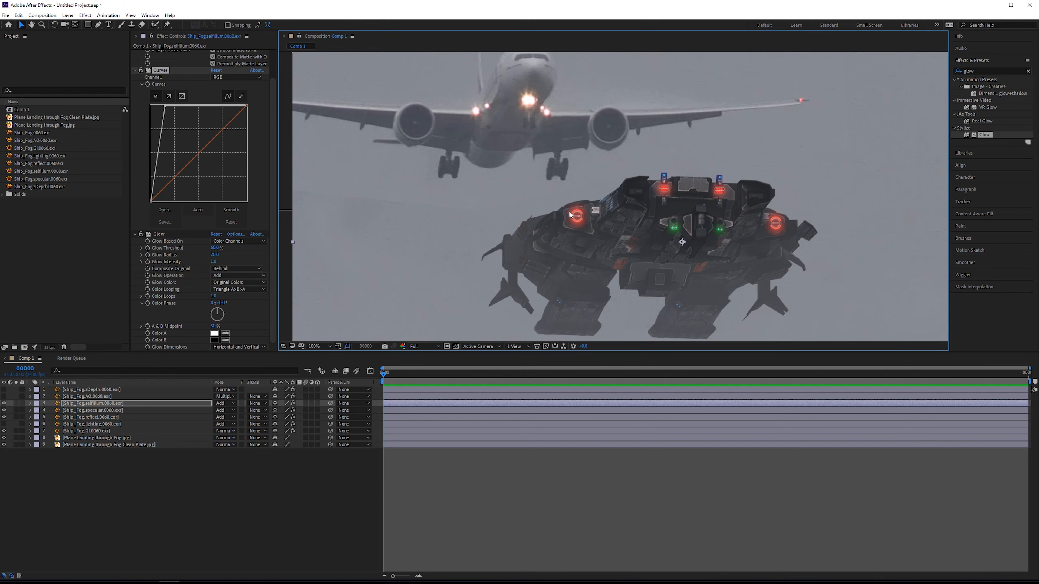
scroll(583, 213, "up", 1)
left_click_drag(583, 213, 565, 237)
left_click(992, 72)
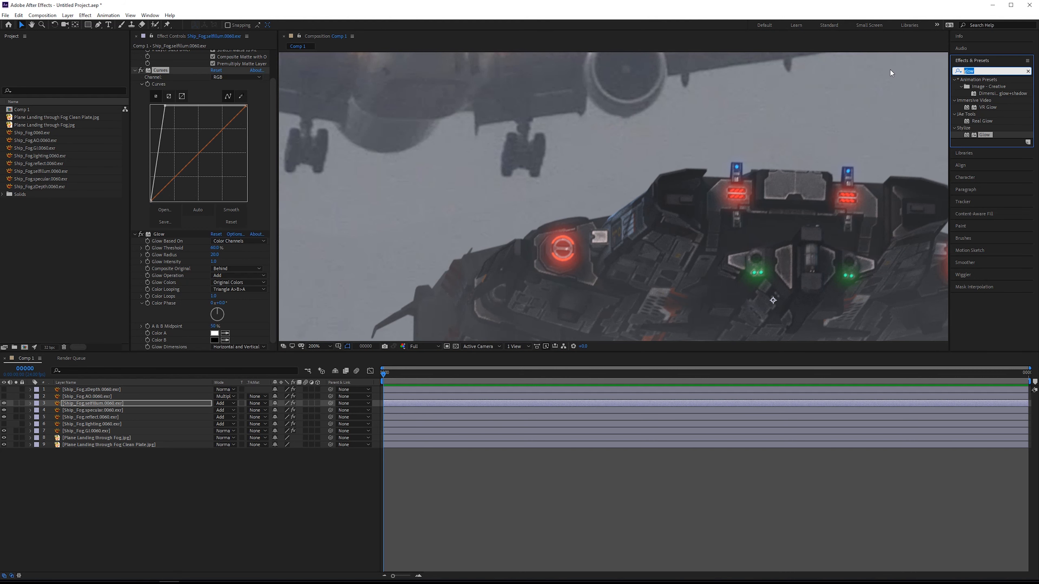
type("hue")
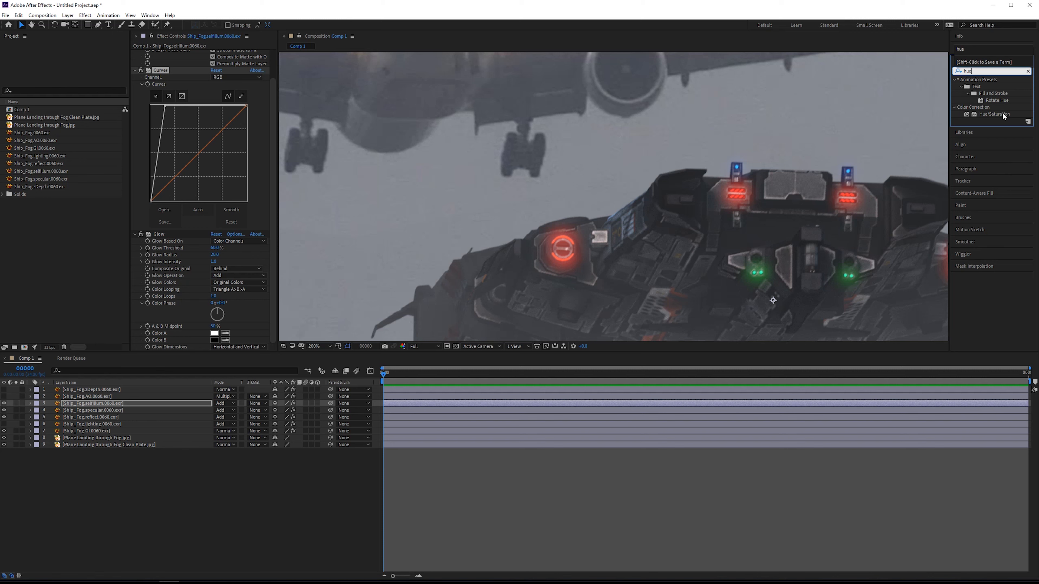
left_click_drag(1002, 112, 183, 304)
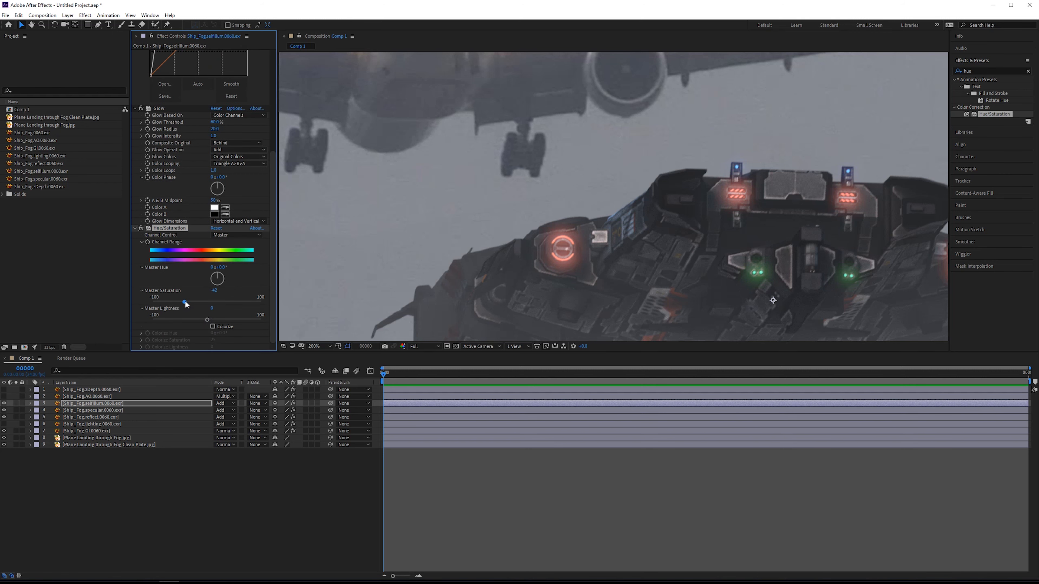
type("-40")
key("Return")
Add a second Curves effect after Hue/Saturation on the selfIllum layer and move its RGB white point moderately inward.
left_click_drag(612, 257, 605, 294)
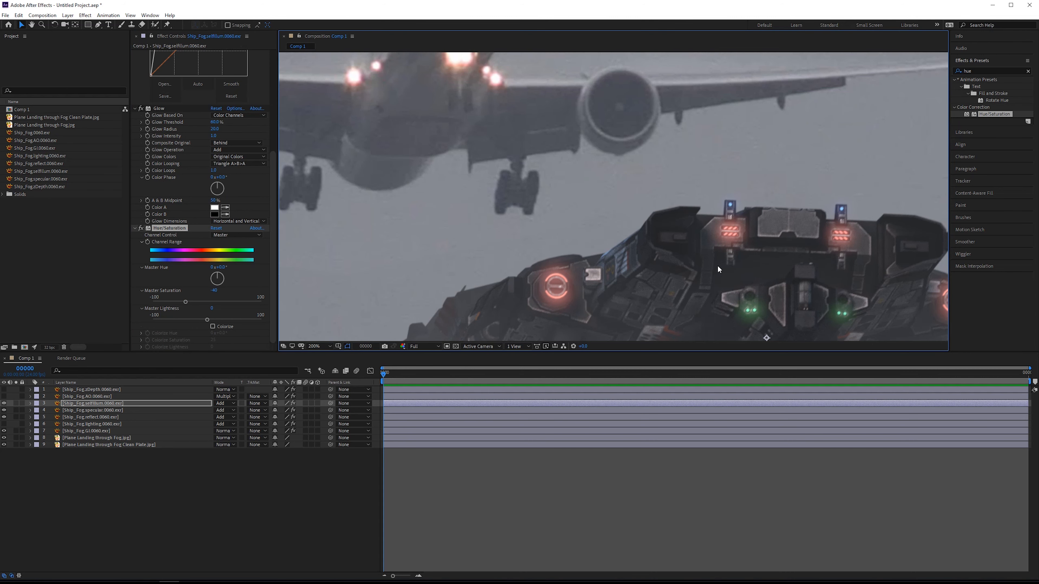
left_click_drag(668, 262, 622, 233)
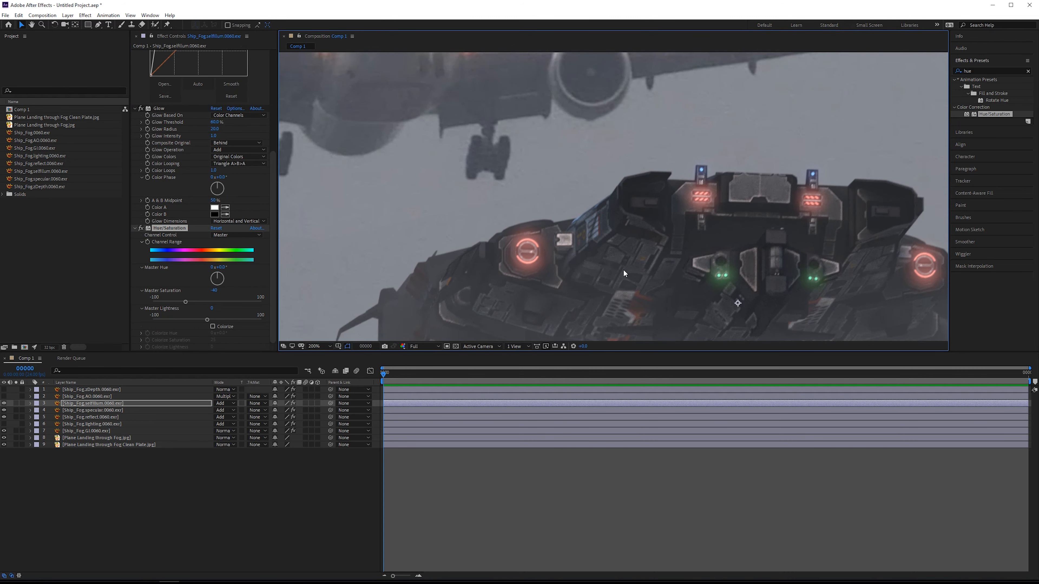
key("comma")
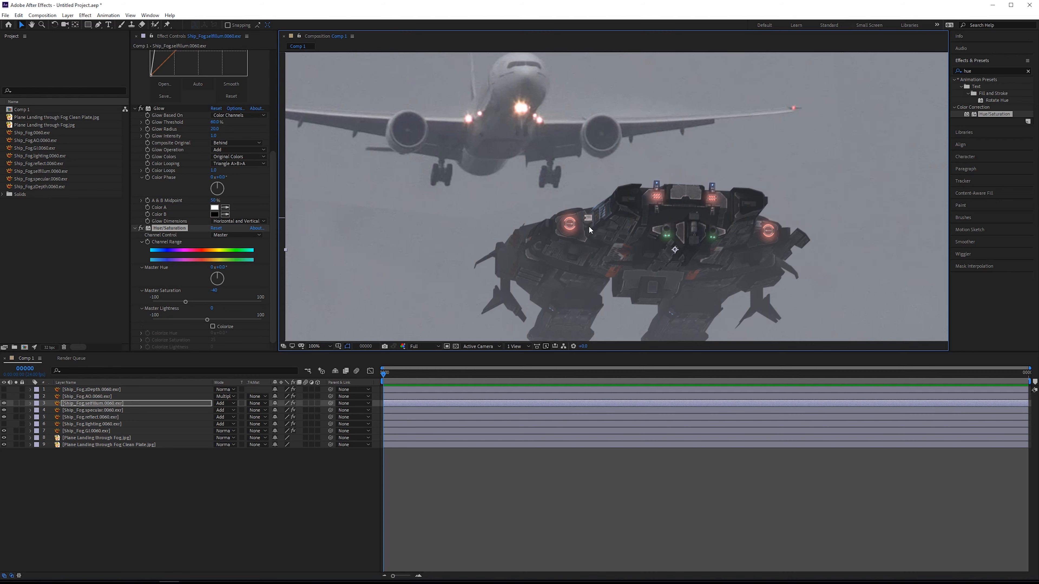
key("period")
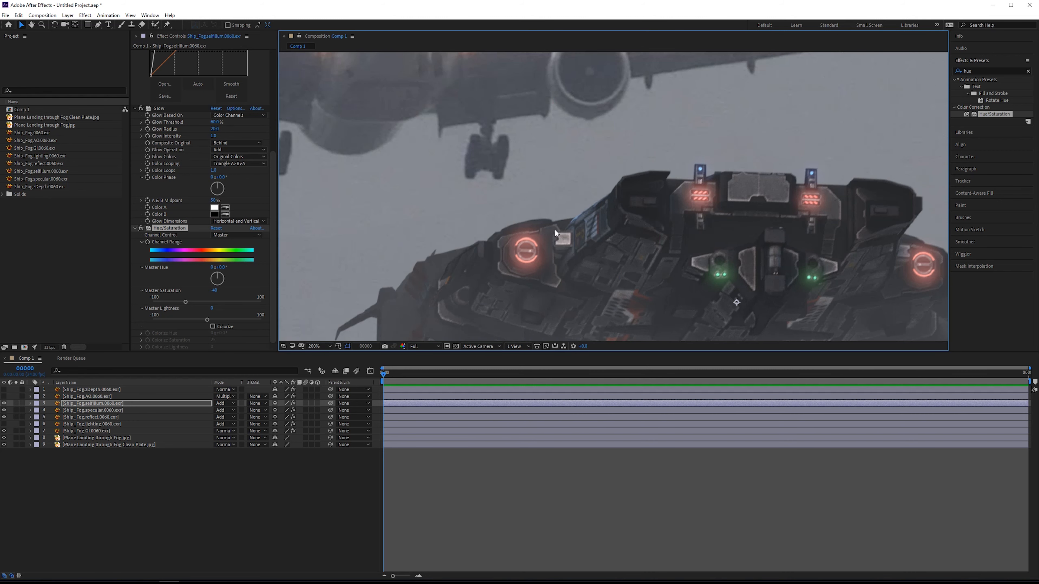
left_click_drag(997, 71, 921, 76)
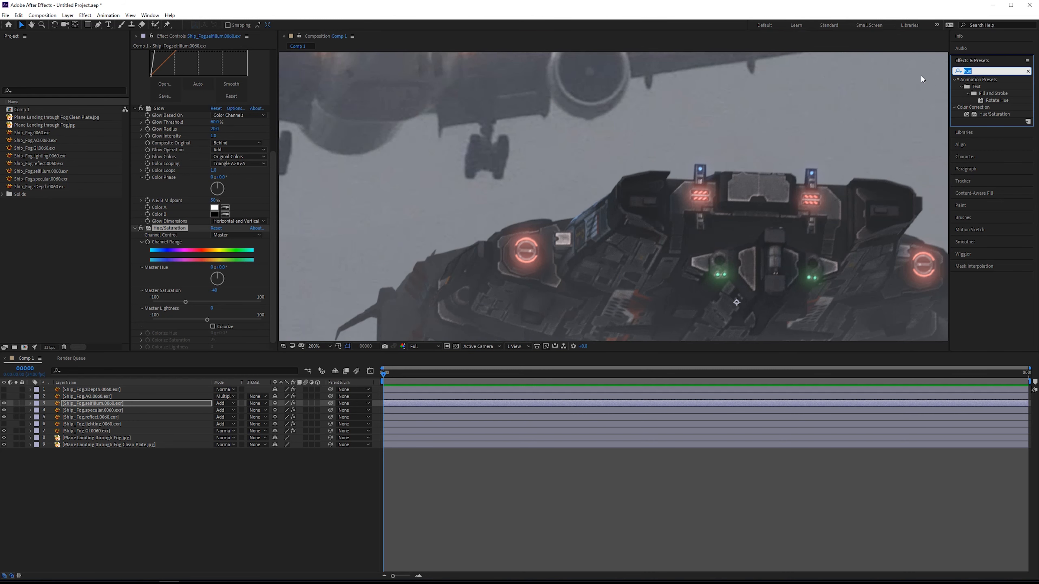
type("curves")
double_click(986, 107)
left_click_drag(246, 225, 219, 225)
left_click_drag(474, 211, 559, 279)
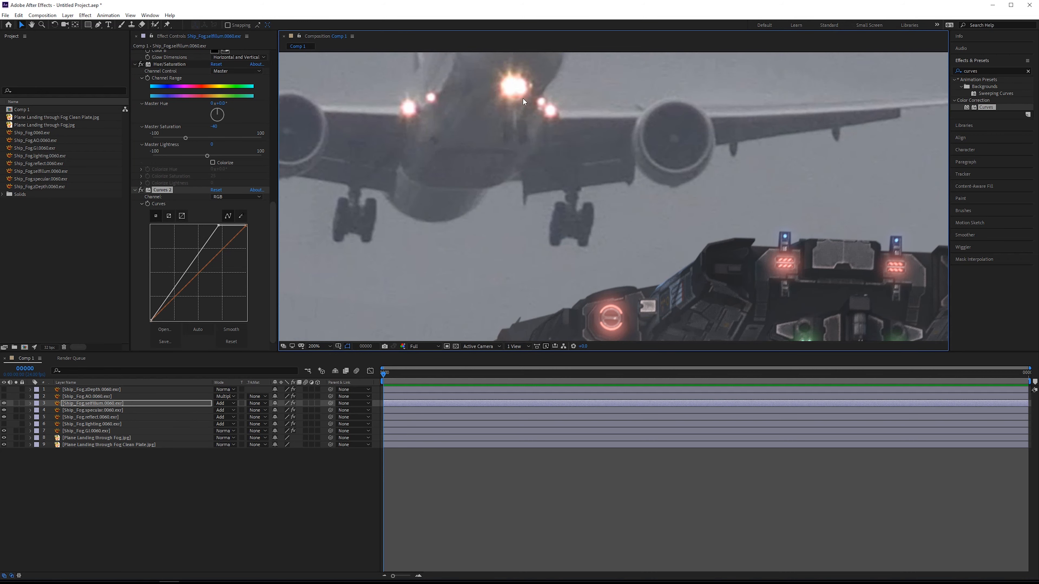
Compare the ship's lights with the plane's landing lights, and set the selfIllum layer's Master Hue to 10° in Hue/Saturation.
scroll(523, 97, "down", 2)
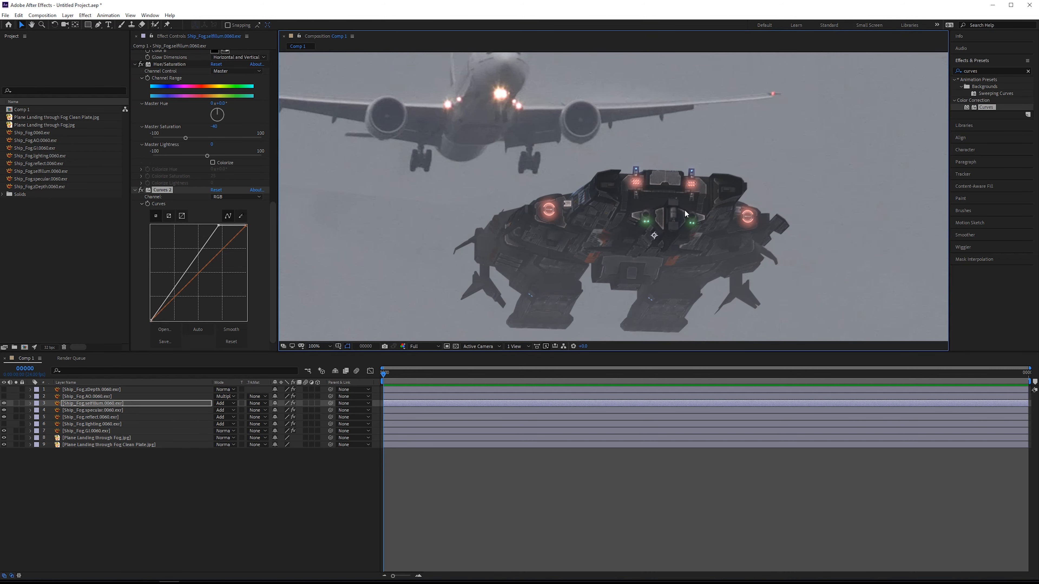
scroll(661, 239, "up", 1)
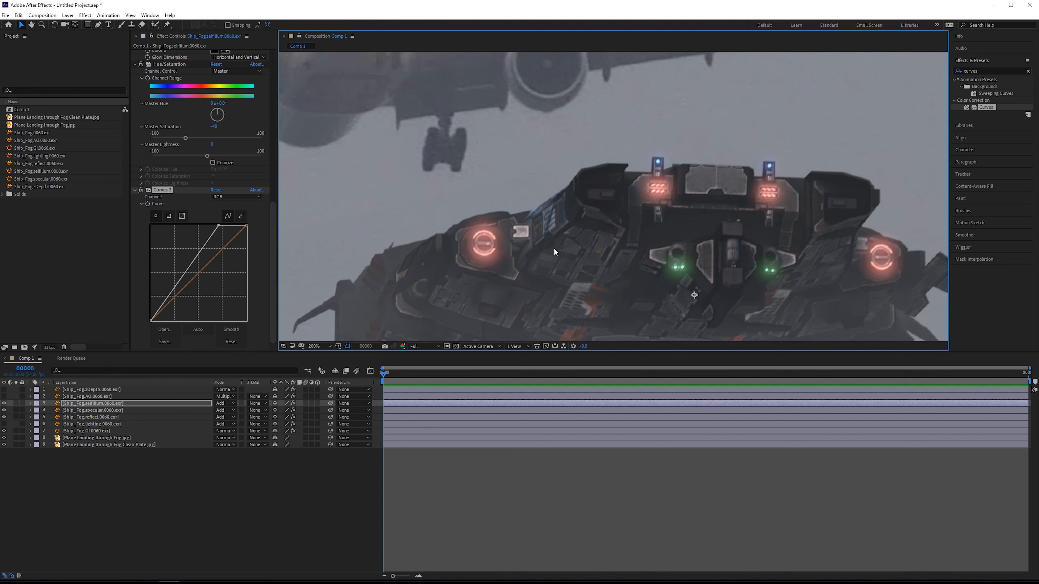
left_click_drag(555, 252, 645, 270)
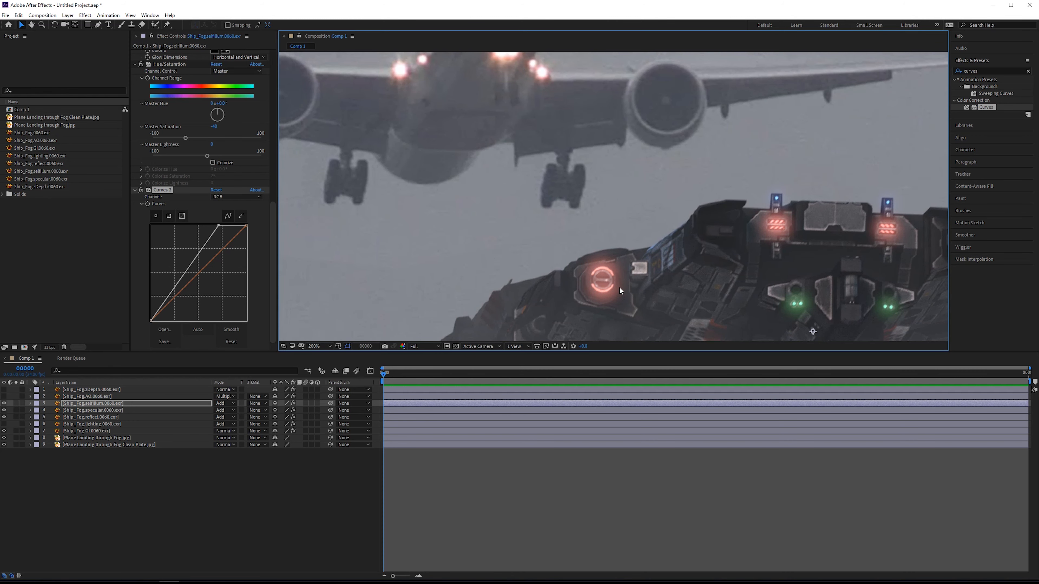
left_click_drag(622, 236, 549, 259)
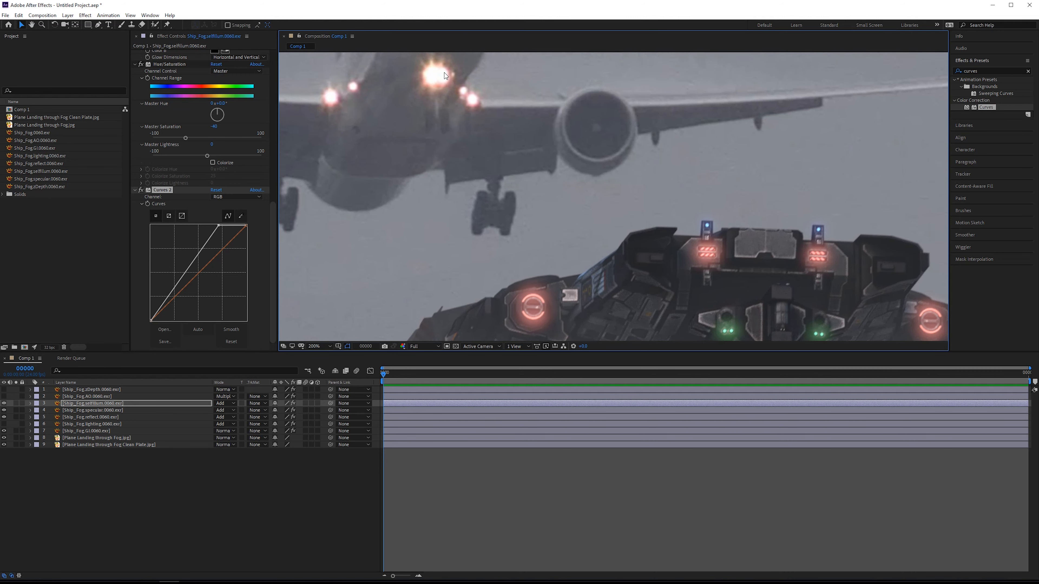
scroll(396, 179, "down", 2)
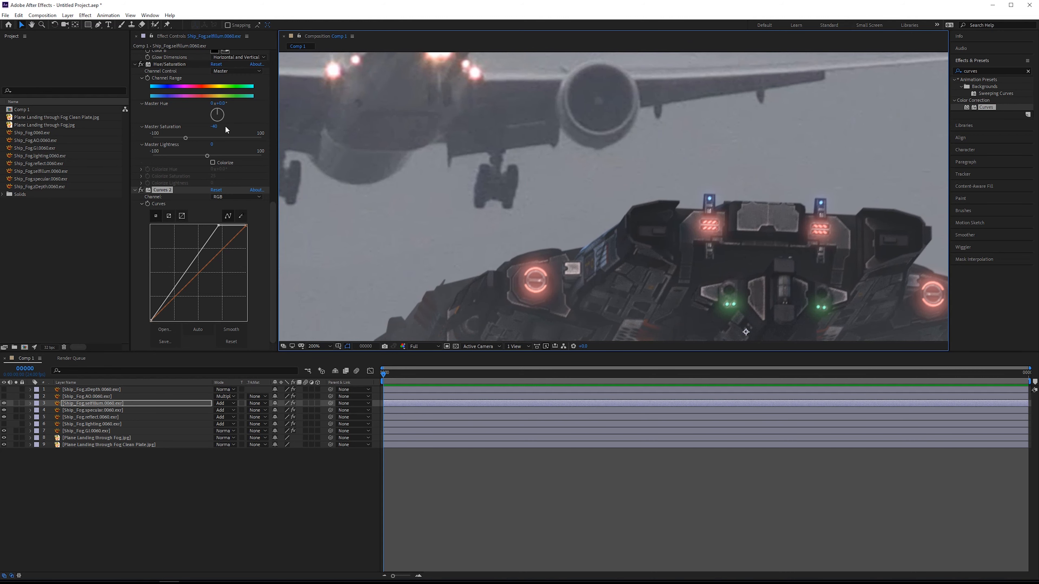
left_click_drag(223, 113, 218, 105)
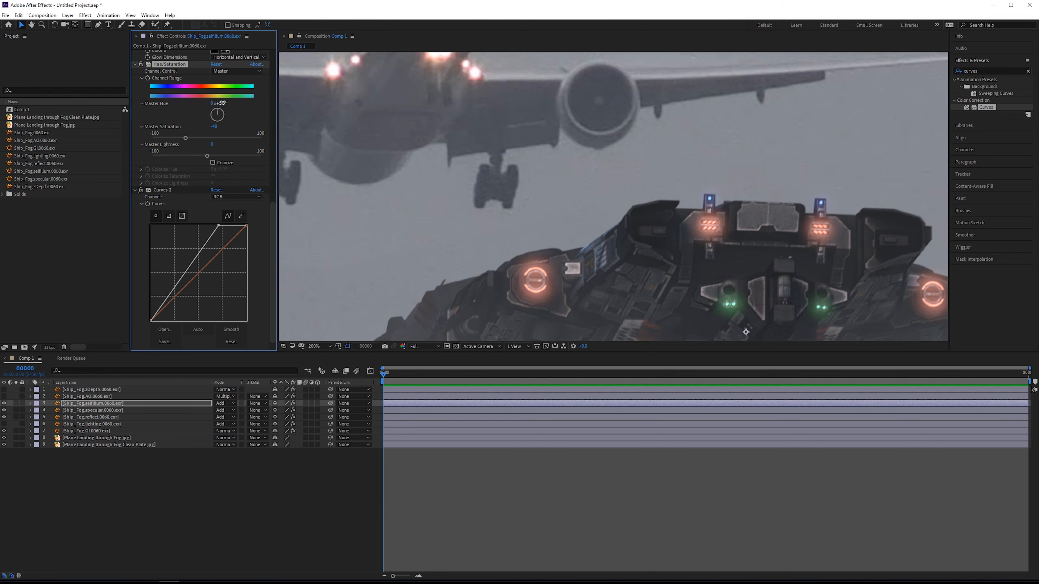
left_click(221, 104)
type("10")
key("Return")
scroll(545, 203, "down", 2)
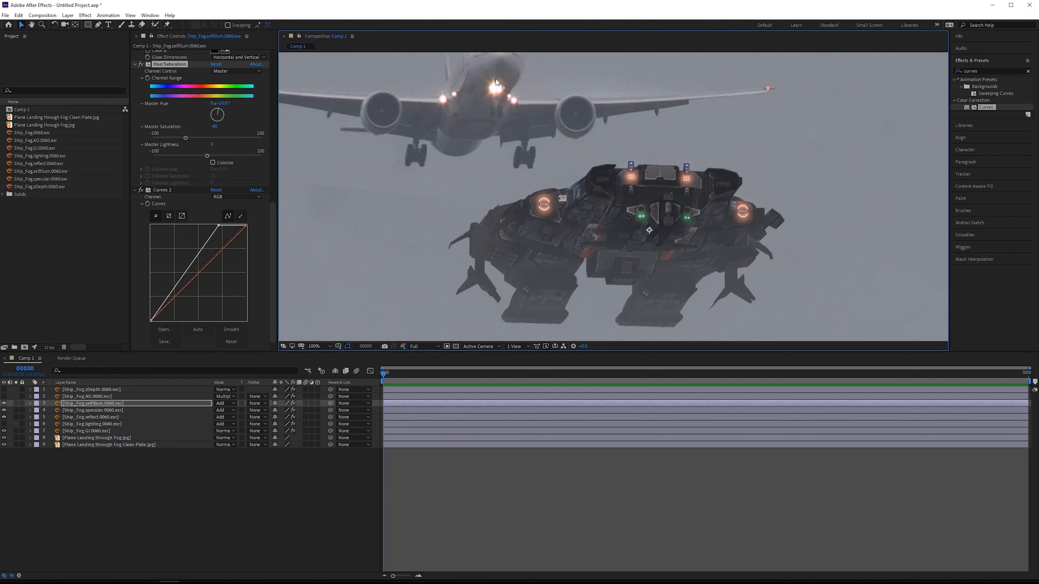
scroll(652, 228, "down", 2)
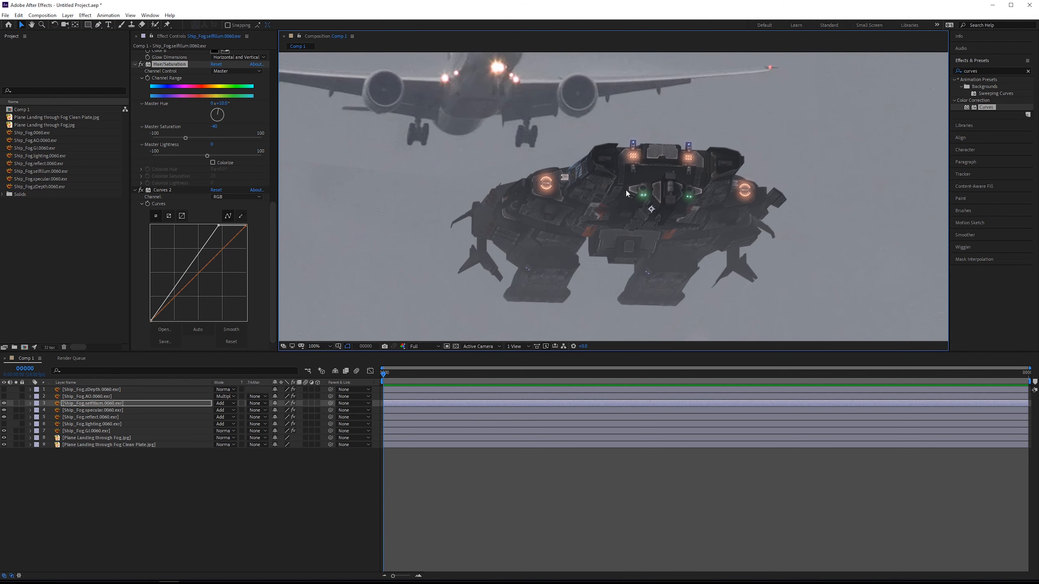
scroll(674, 172, "up", 4)
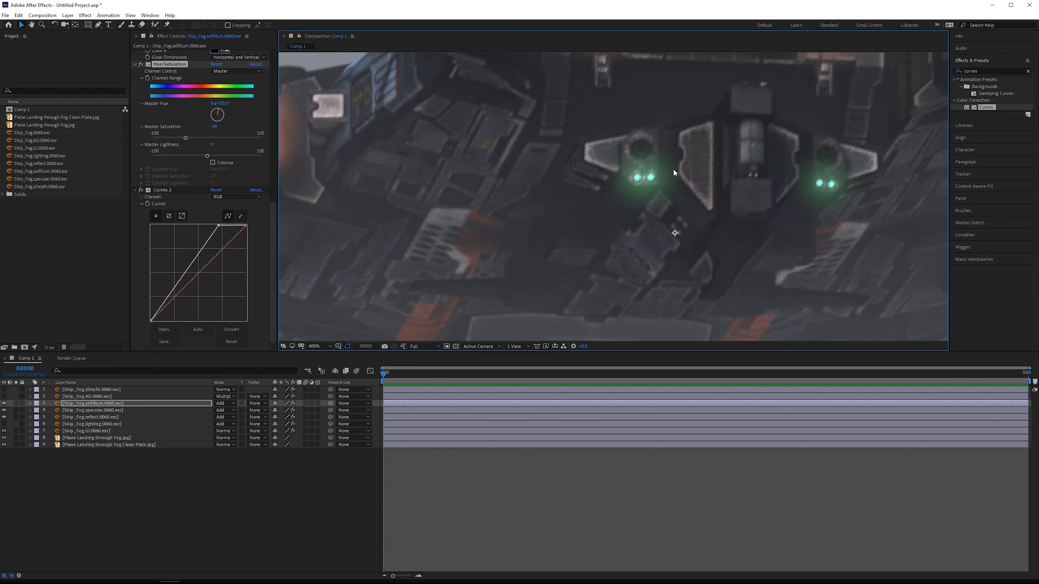
Turn on the AO layer's visibility and compare the ship's shading with the plane's wings, engines and fuselage.
scroll(634, 177, "down", 2)
left_click(86, 396)
left_click(1, 396)
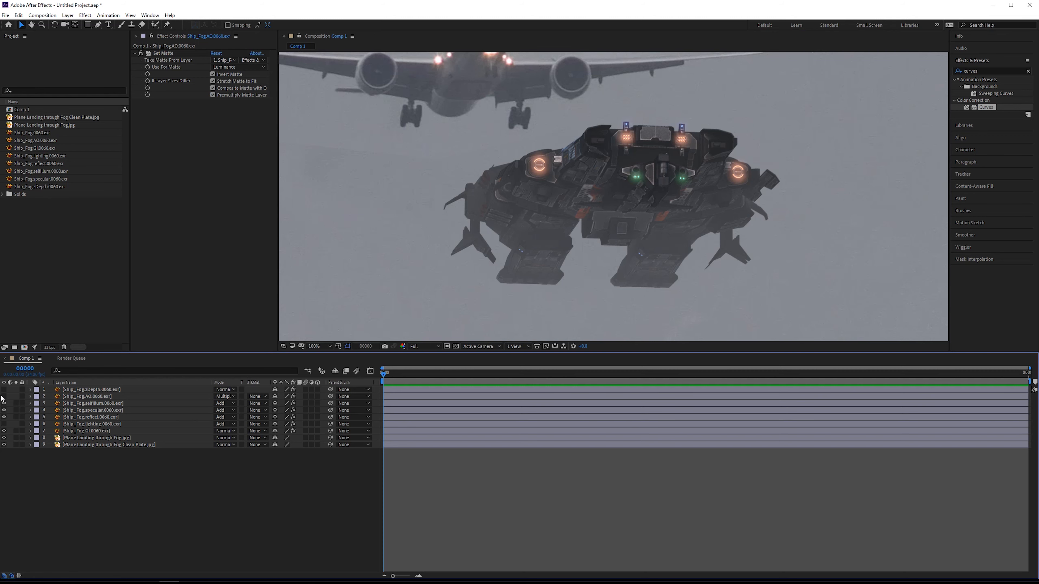
left_click(3, 397)
left_click_drag(475, 190, 522, 241)
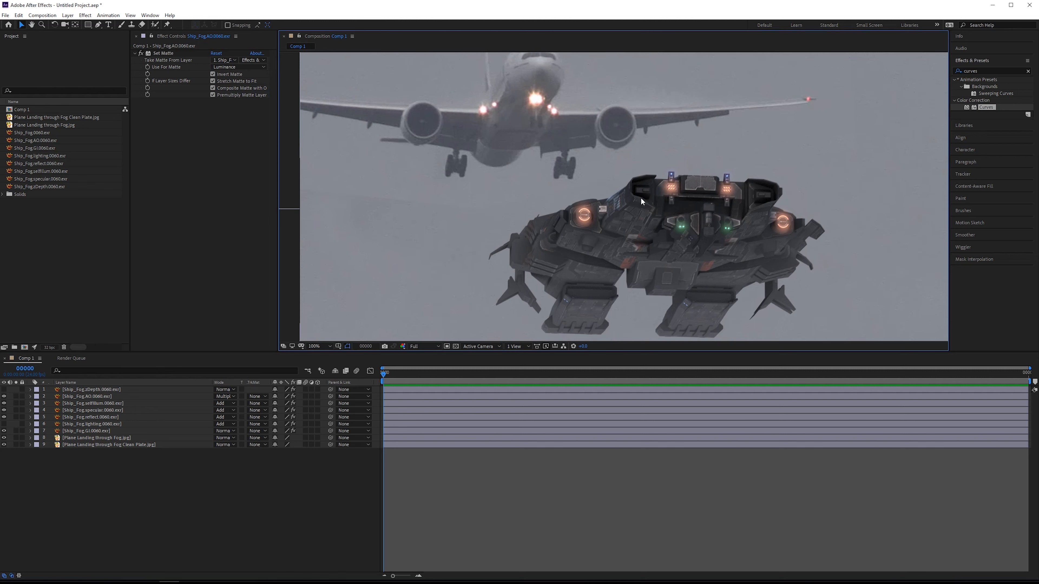
scroll(657, 201, "up", 2)
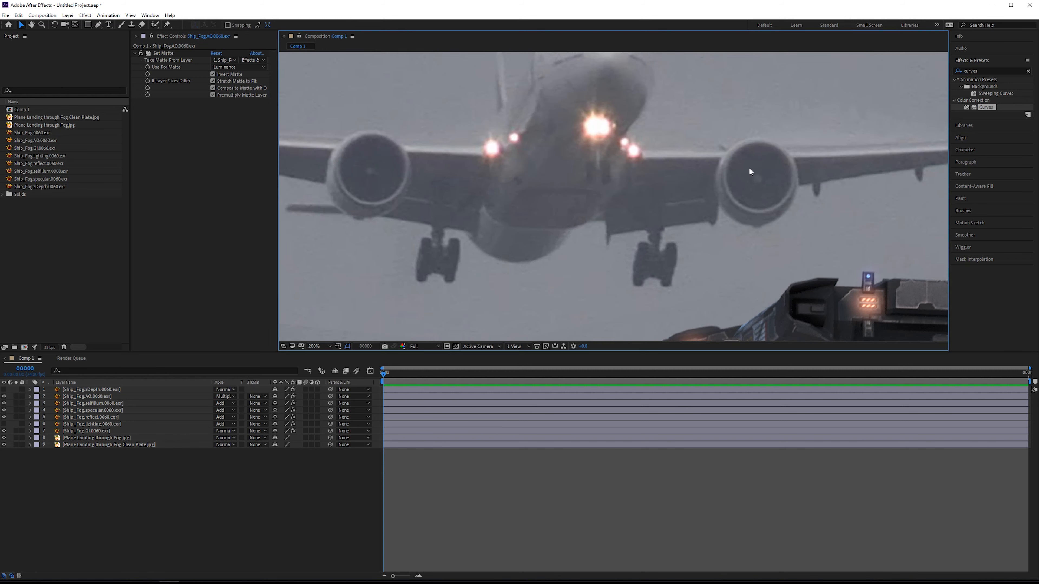
left_click_drag(688, 106, 629, 100)
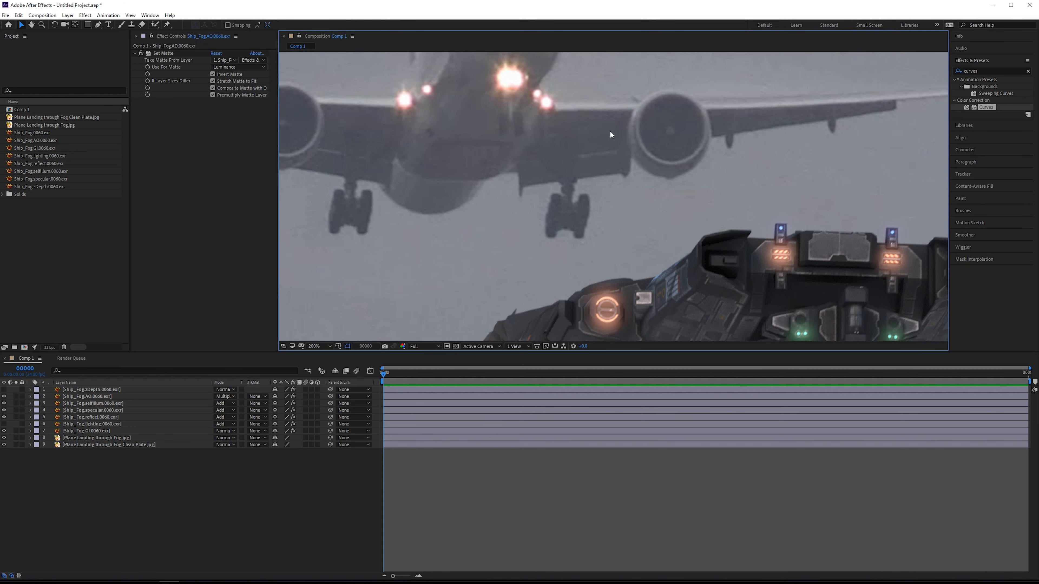
left_click_drag(589, 142, 745, 245)
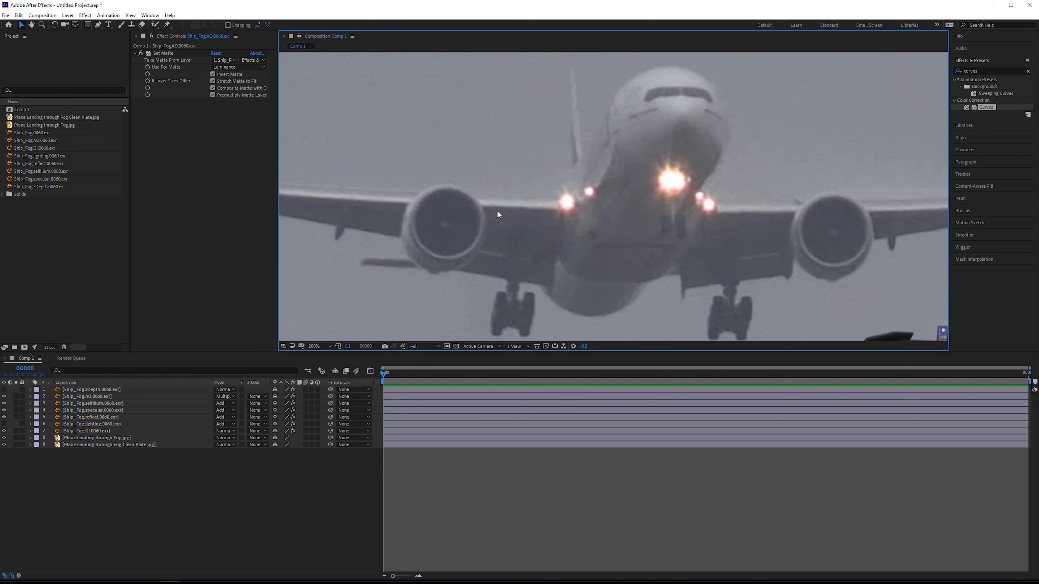
left_click_drag(560, 218, 388, 116)
left_click_drag(856, 299, 712, 152)
scroll(673, 192, "down", 2)
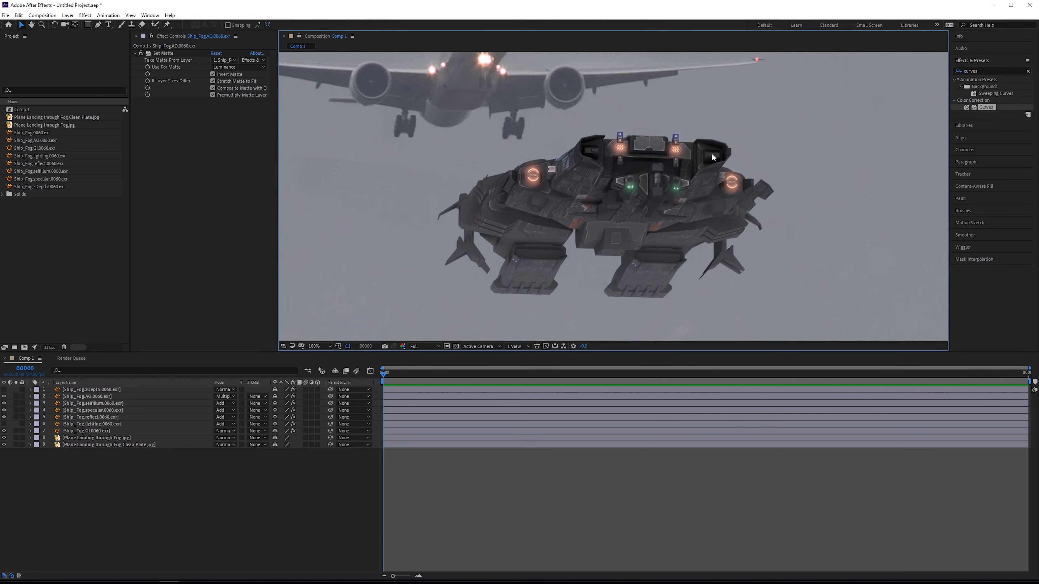
Set the AO layer's Opacity to 10%, judging the effect closely on the ship's legs.
left_click(110, 397)
key("t")
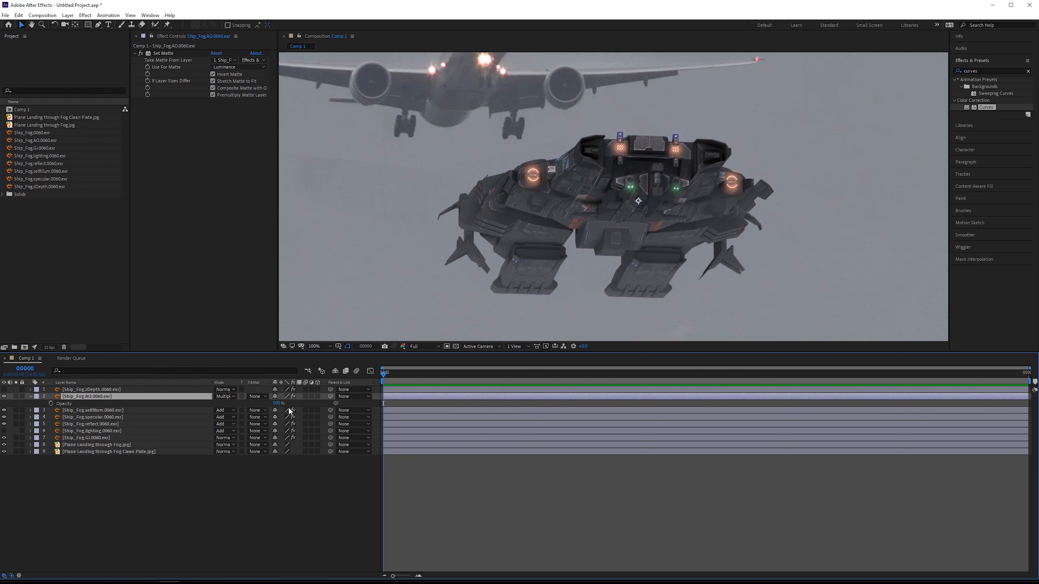
left_click_drag(277, 403, 242, 408)
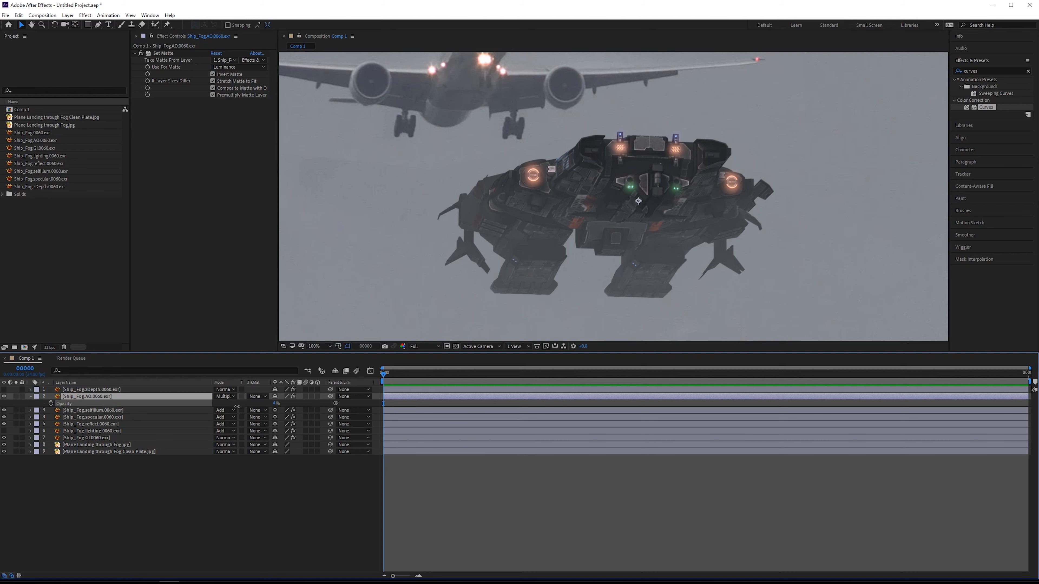
key("period")
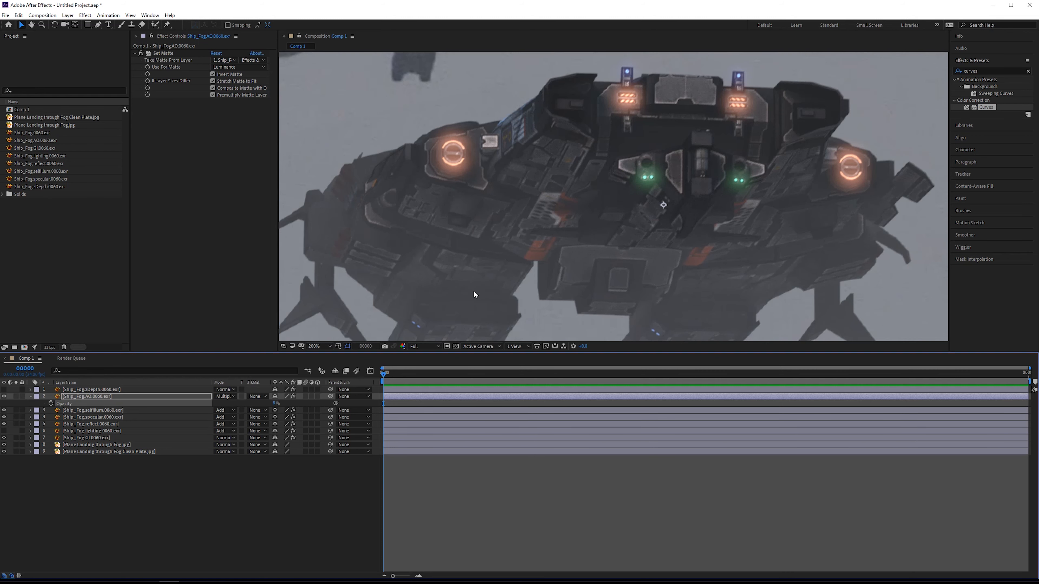
left_click_drag(474, 290, 602, 181)
key("period")
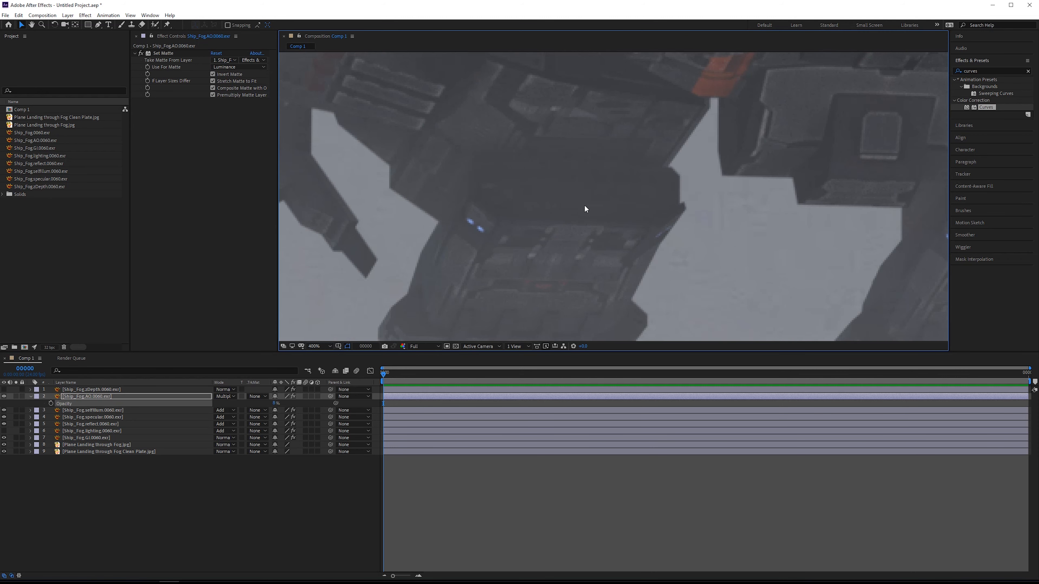
left_click(275, 403)
left_click(274, 403)
type("10")
key("Return")
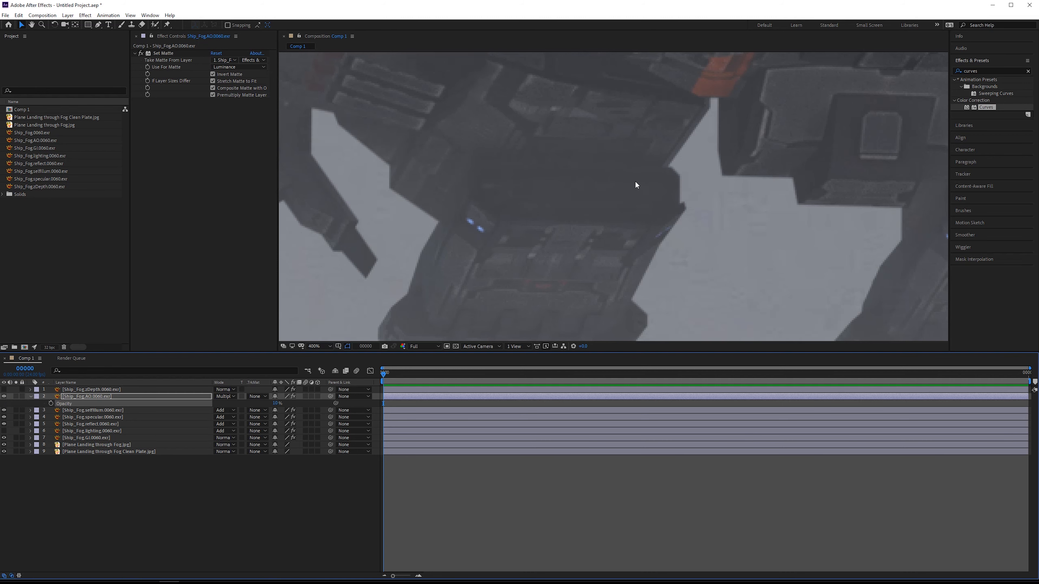
Examine how well the ship's contrast and haze match the plane across the whole composite.
scroll(635, 180, "down", 1)
left_click_drag(613, 182, 608, 256)
scroll(576, 196, "up", 1)
scroll(581, 199, "down", 1)
scroll(538, 252, "down", 1)
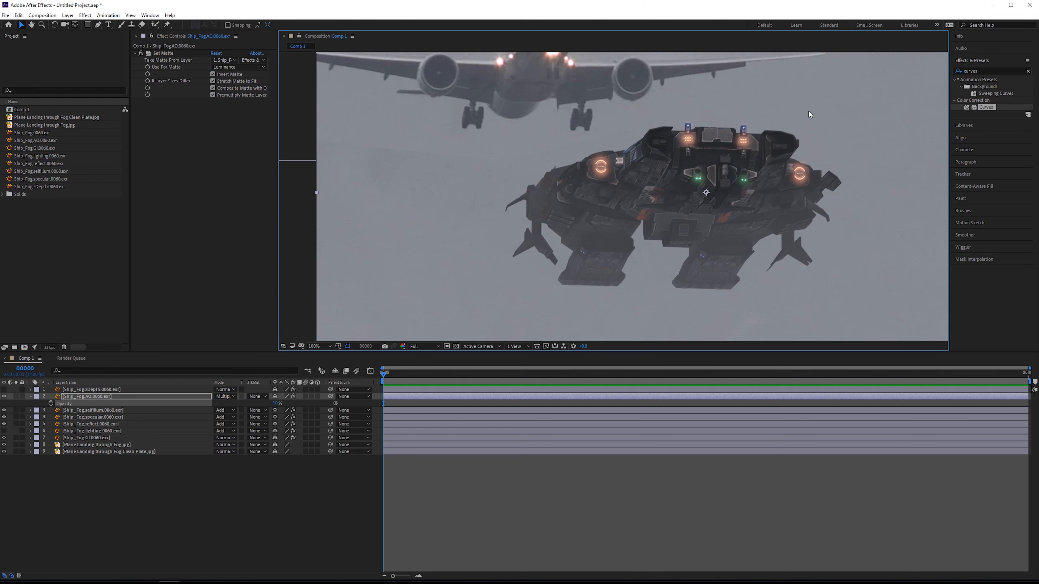
left_click_drag(807, 112, 805, 142)
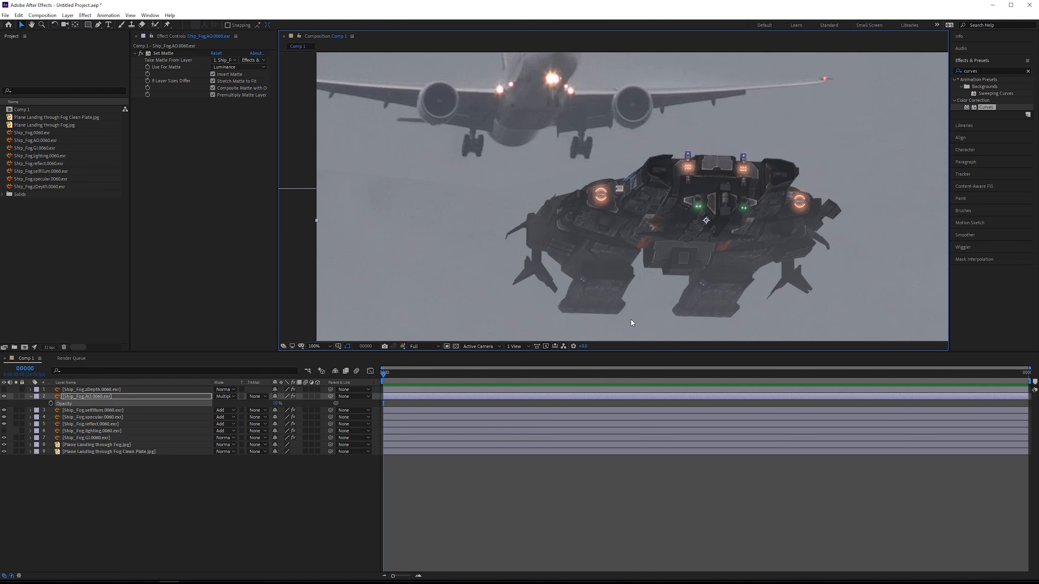
left_click_drag(554, 100, 542, 120)
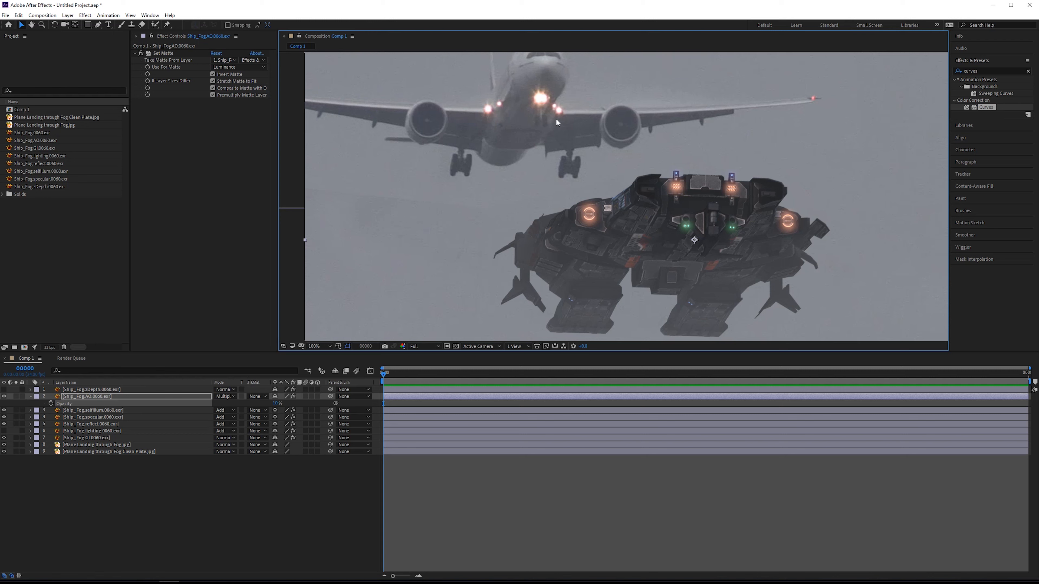
Duplicate the GI layer, place the copy above the AO layer and rename it "Ship matte".
left_click(95, 438)
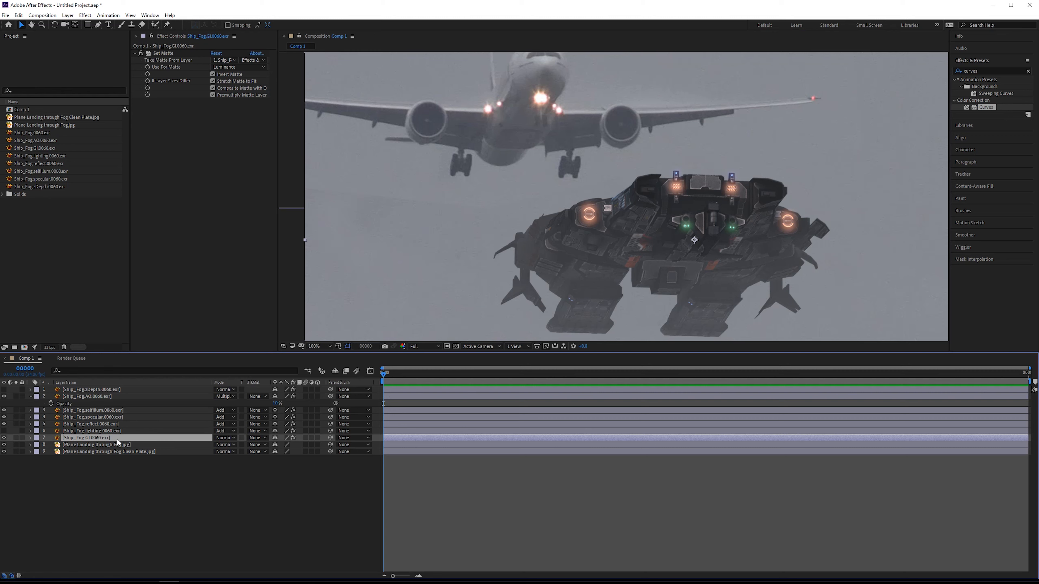
key("ctrl+d")
left_click_drag(114, 440, 121, 396)
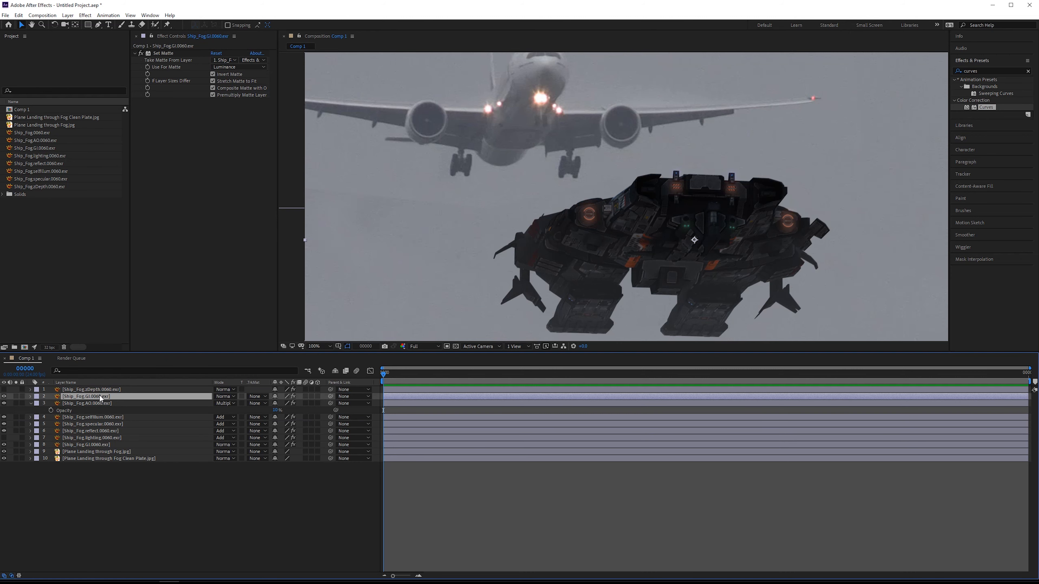
key("Return")
type("Ship matte")
key("Return")
Solo the Ship matte layer and delete its Set Matte effect.
left_click(15, 396)
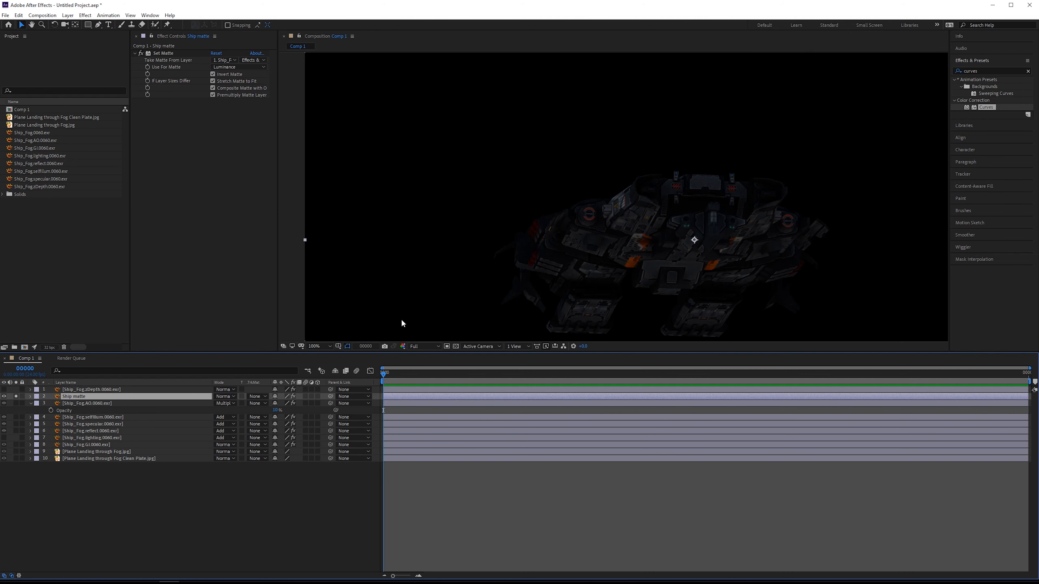
left_click(167, 60)
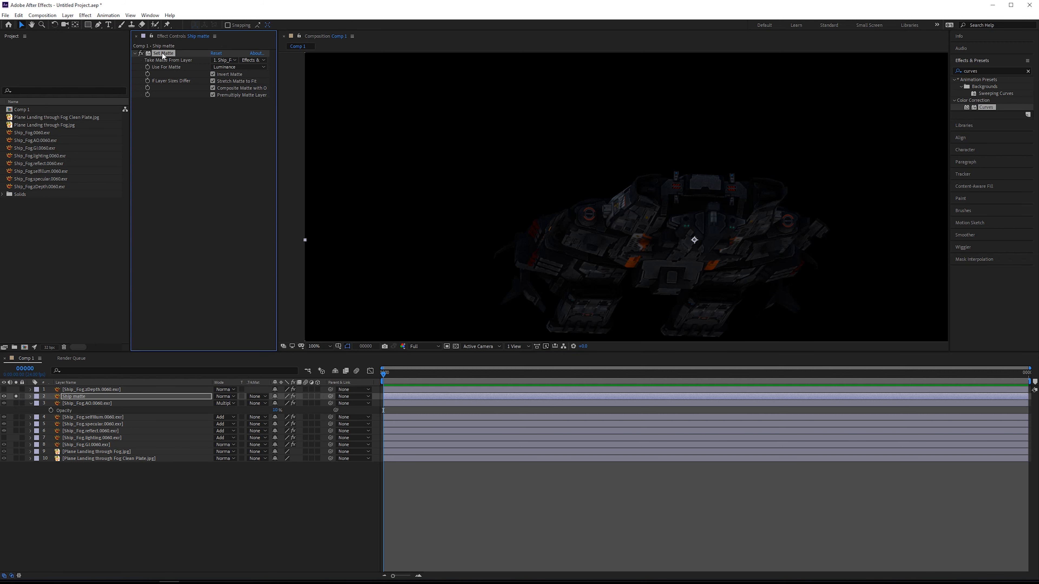
key("Delete")
left_click_drag(598, 158, 597, 152)
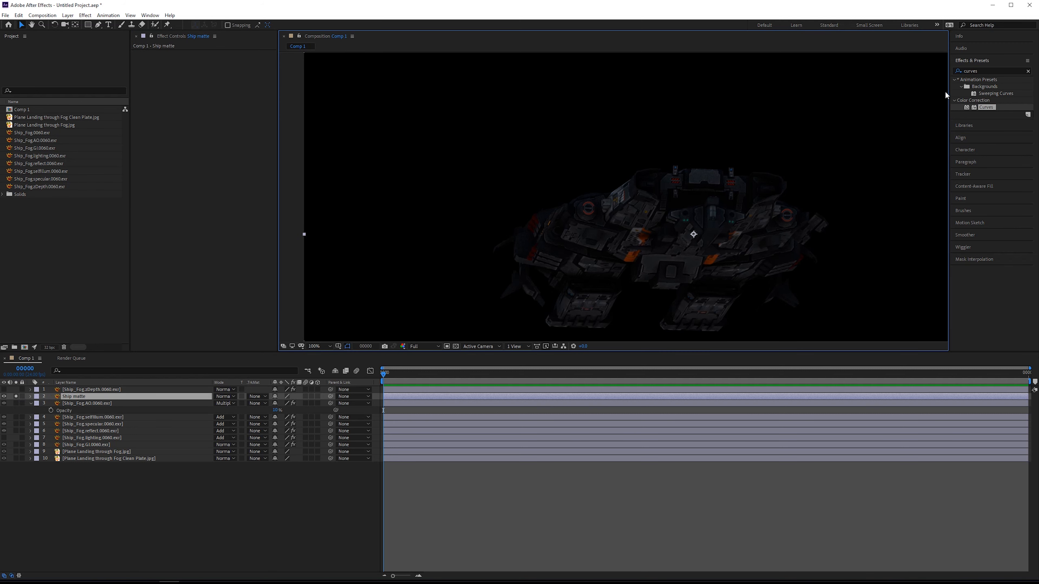
Find the Fill effect and apply it to the Ship matte layer to make a solid ship silhouette.
key("BackSpace")
key("BackSpace")
key("BackSpace")
key("BackSpace")
key("BackSpace")
key("BackSpace")
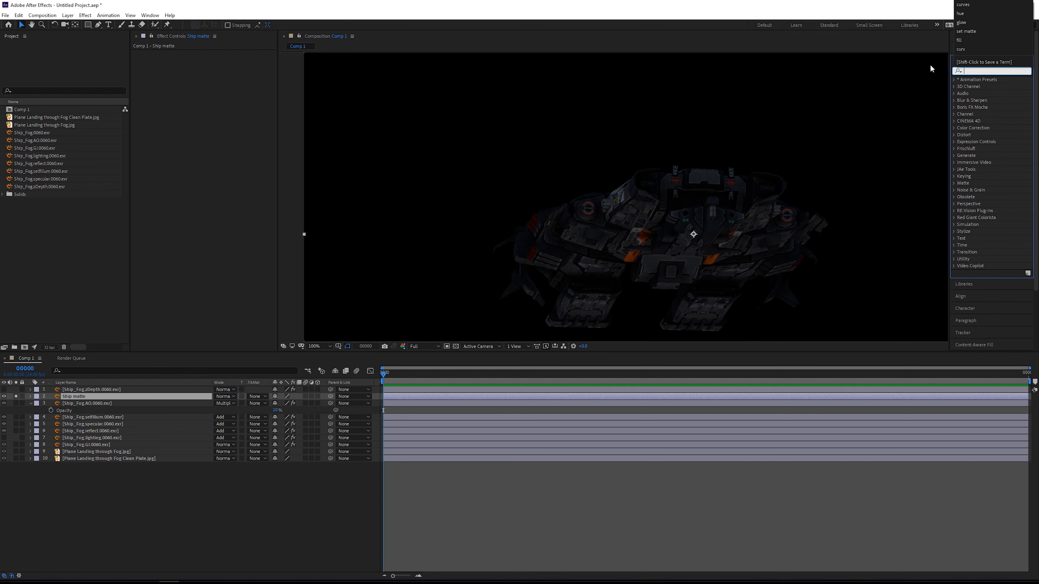
type("fill")
left_click_drag(983, 121, 233, 123)
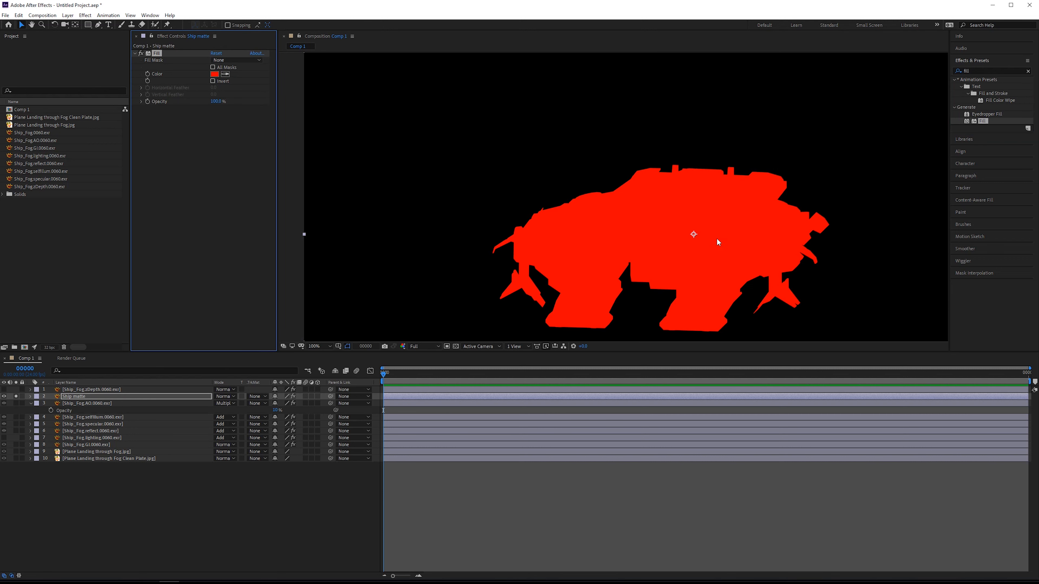
left_click_drag(699, 181, 690, 167)
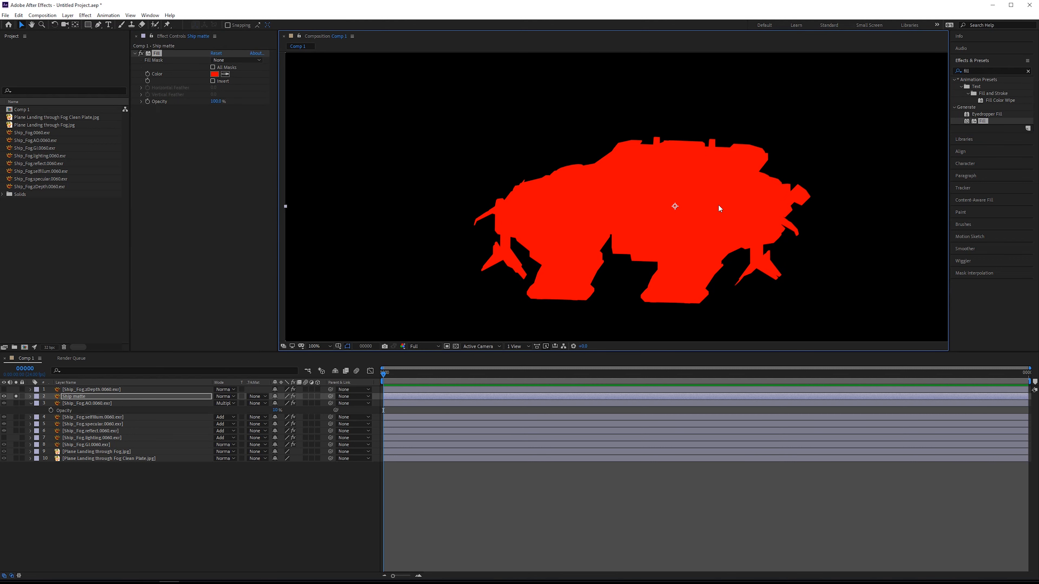
Check the Ship matte layer's source name, compare it with Fill off and on, and unsolo and hide the layer.
left_click(65, 384)
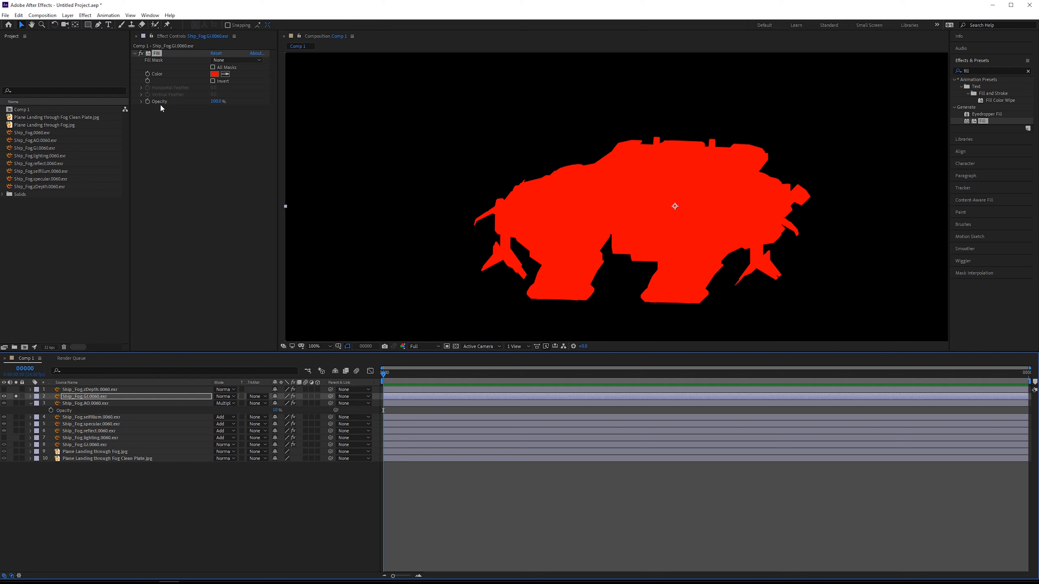
left_click(141, 54)
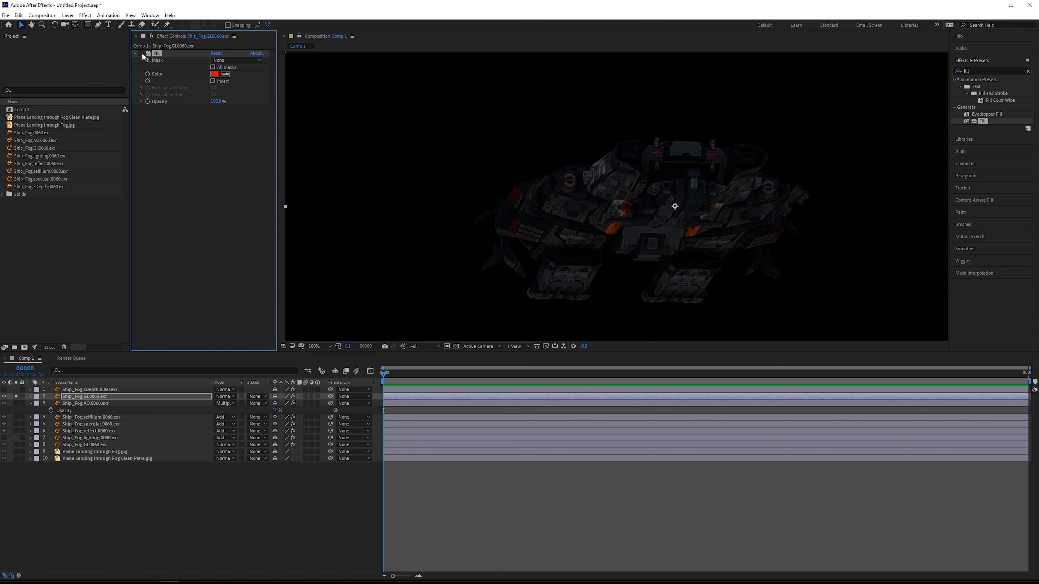
left_click(142, 54)
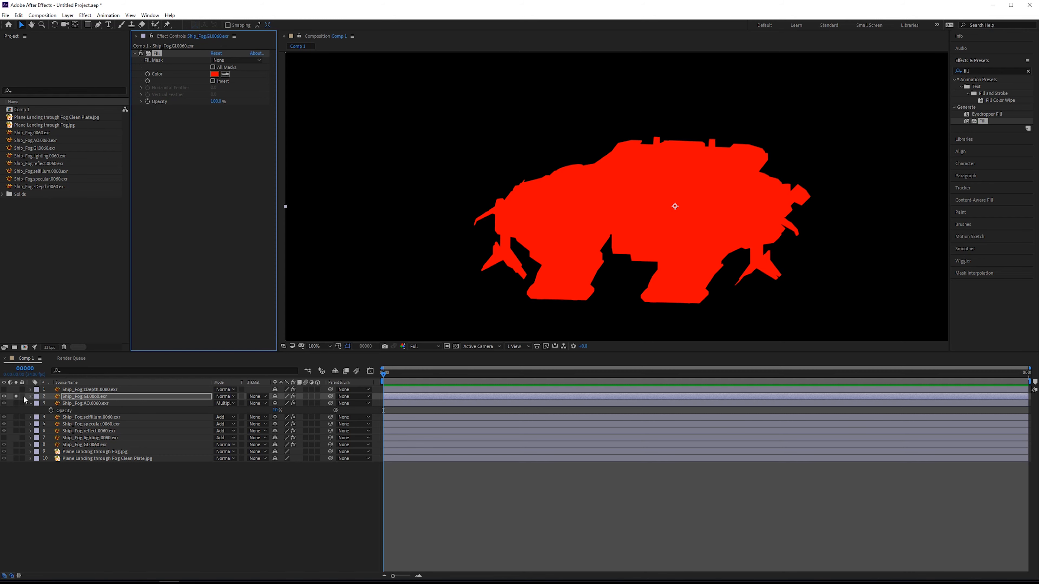
type("Ship matte")
key("Return")
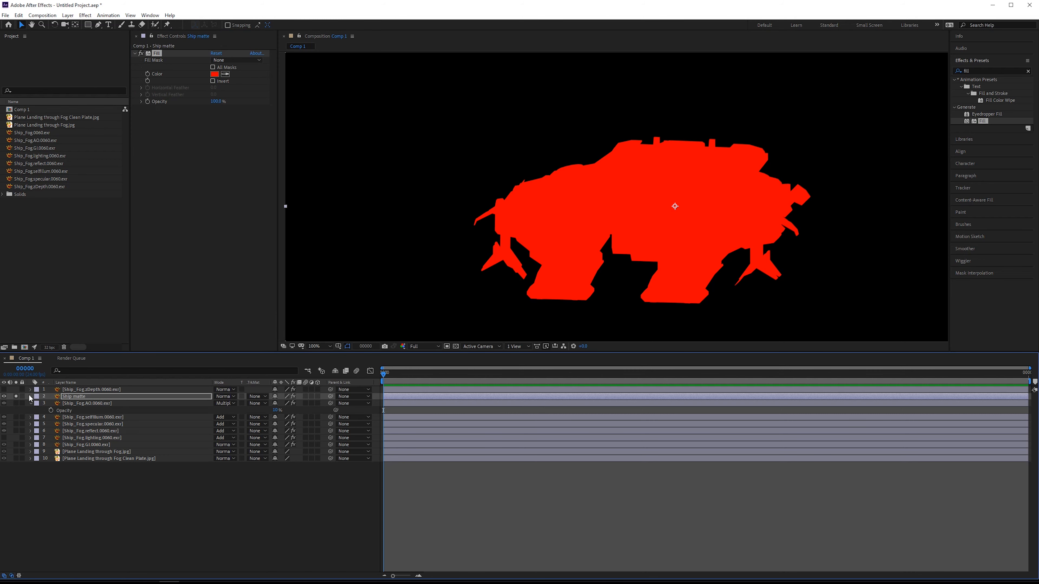
left_click(16, 396)
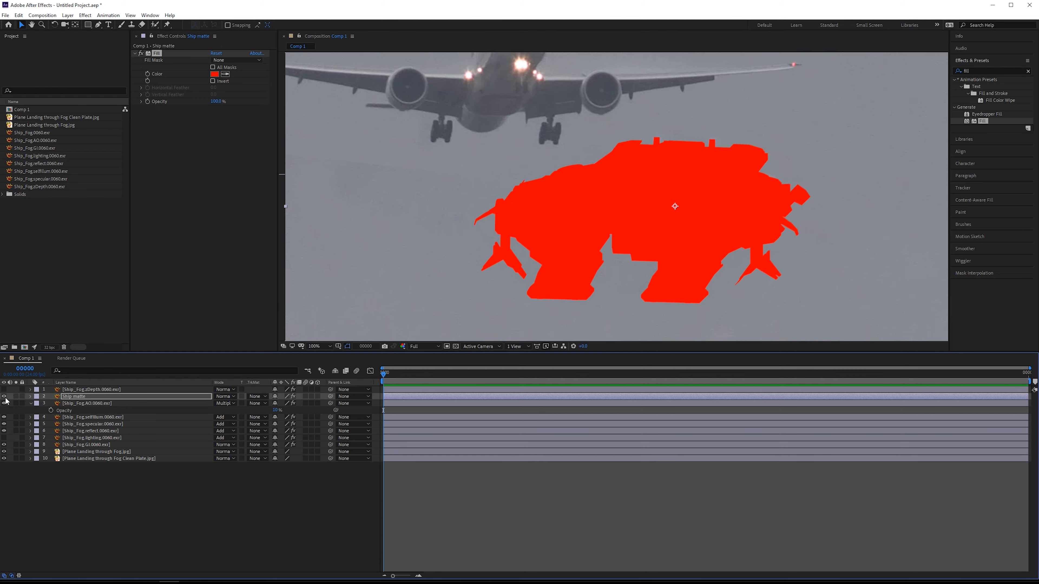
left_click(4, 396)
Create an adjustment layer named "Ship CC" above the AO layer and set its track matte to Alpha Matte "Ship matte".
left_click(143, 404)
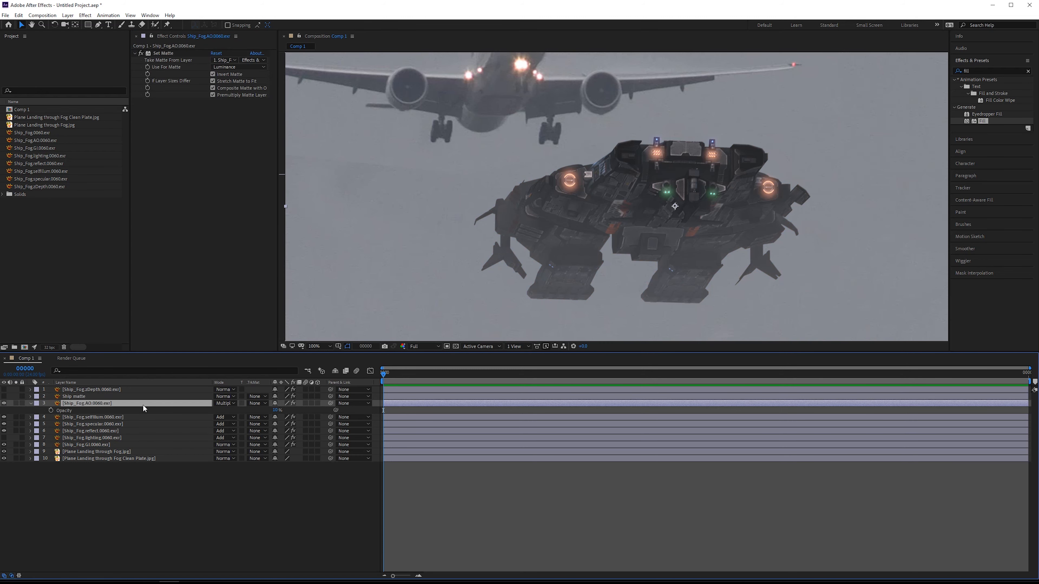
left_click(68, 15)
mouse_move(99, 29)
left_click(221, 77)
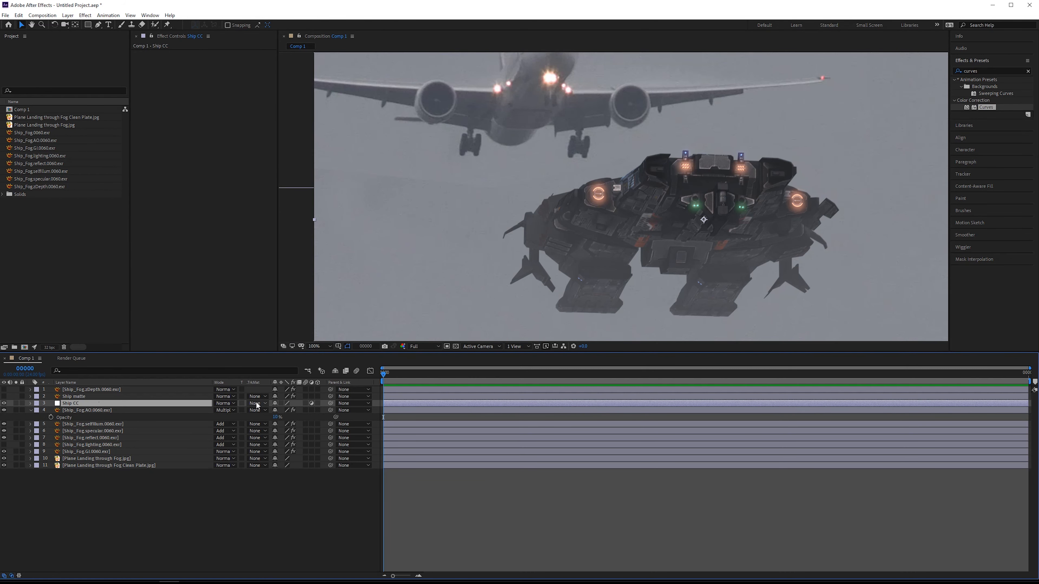
left_click(257, 403)
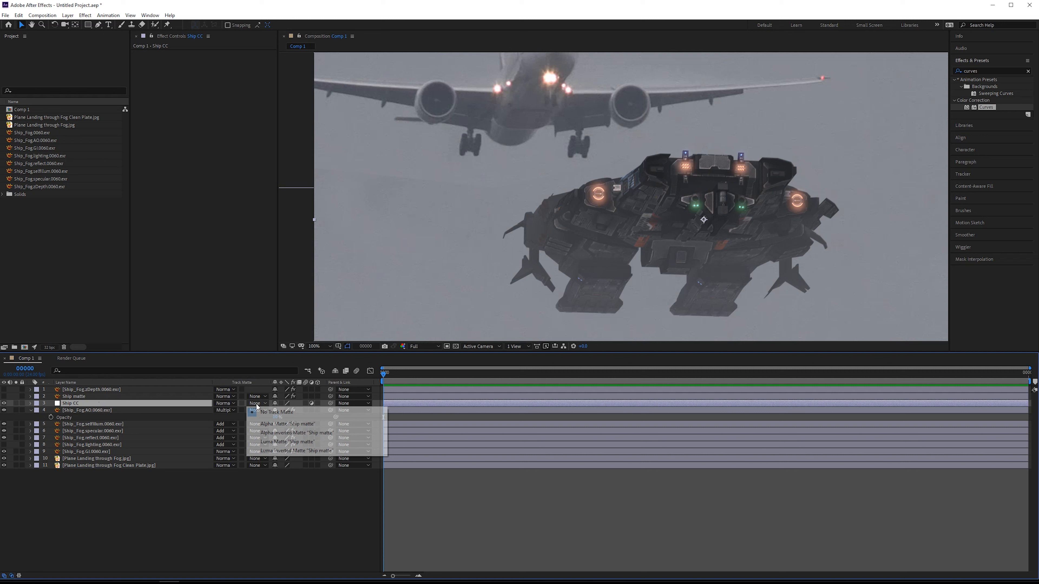
left_click(273, 426)
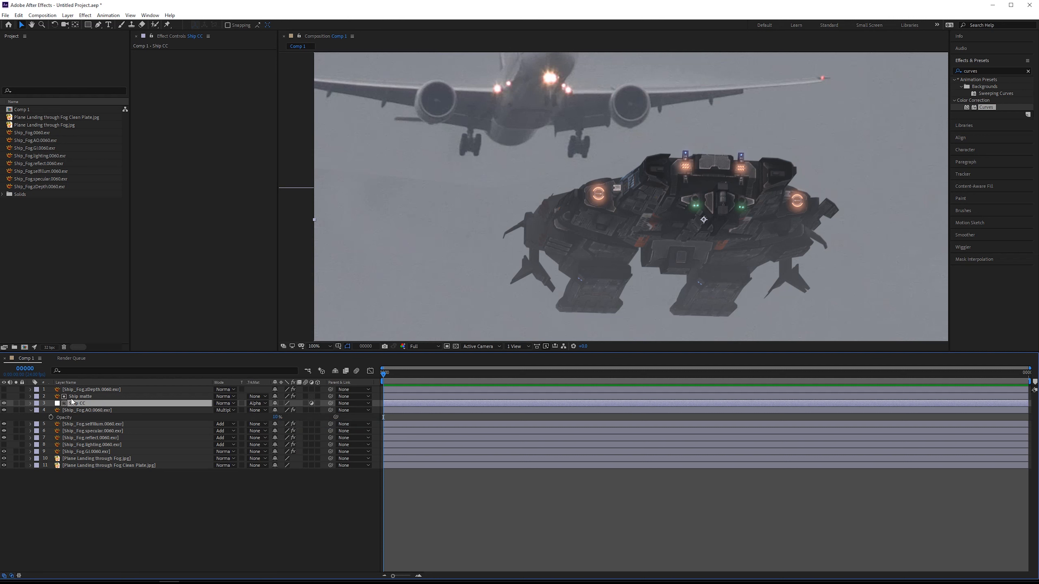
Apply Curves to the Ship CC layer and sample the pixel color values in the plane's dark engine intakes.
left_click_drag(988, 111, 583, 110)
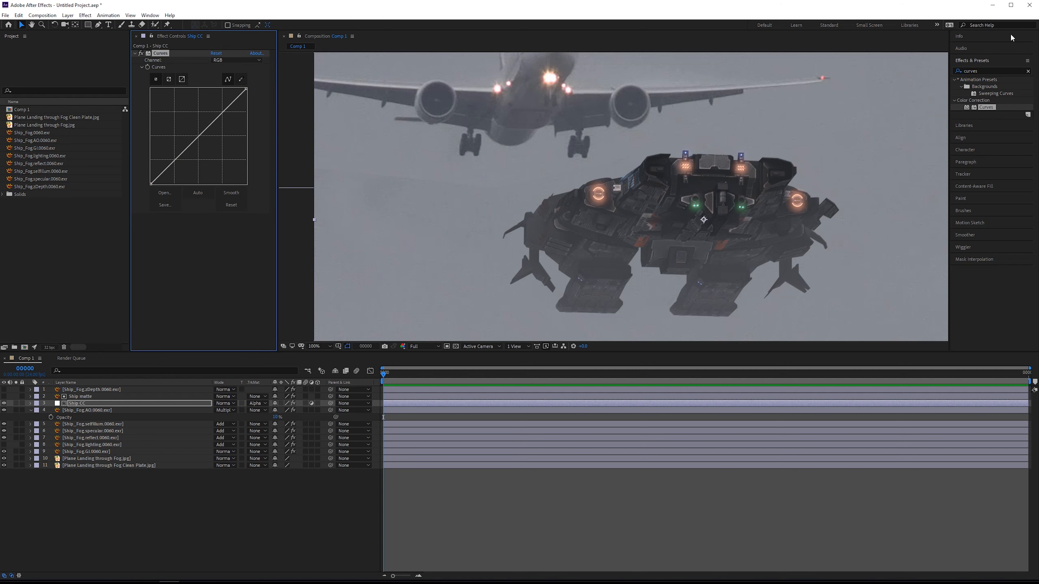
left_click(963, 36)
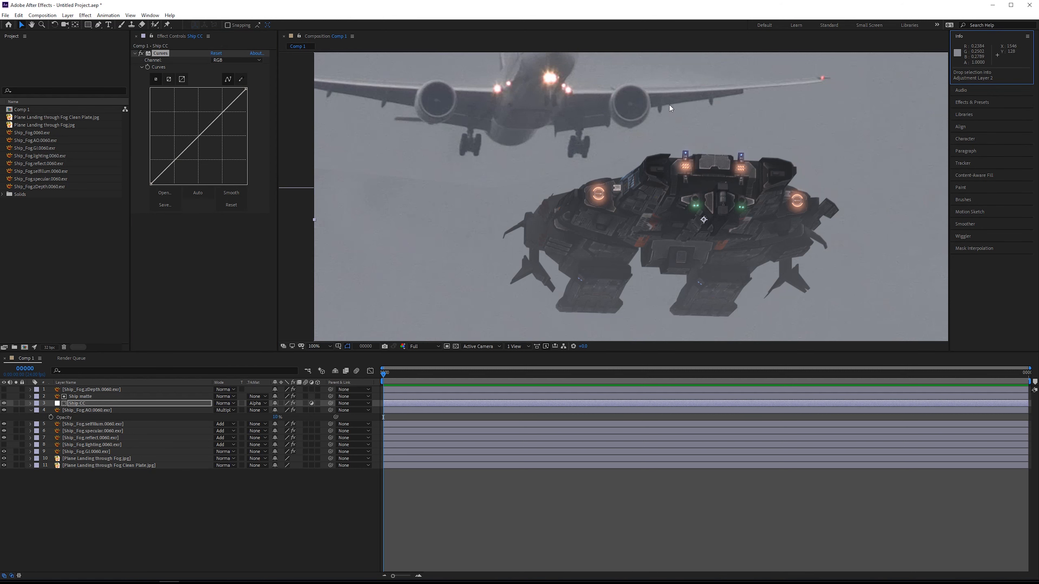
left_click_drag(670, 105, 669, 196)
scroll(669, 197, "up", 1)
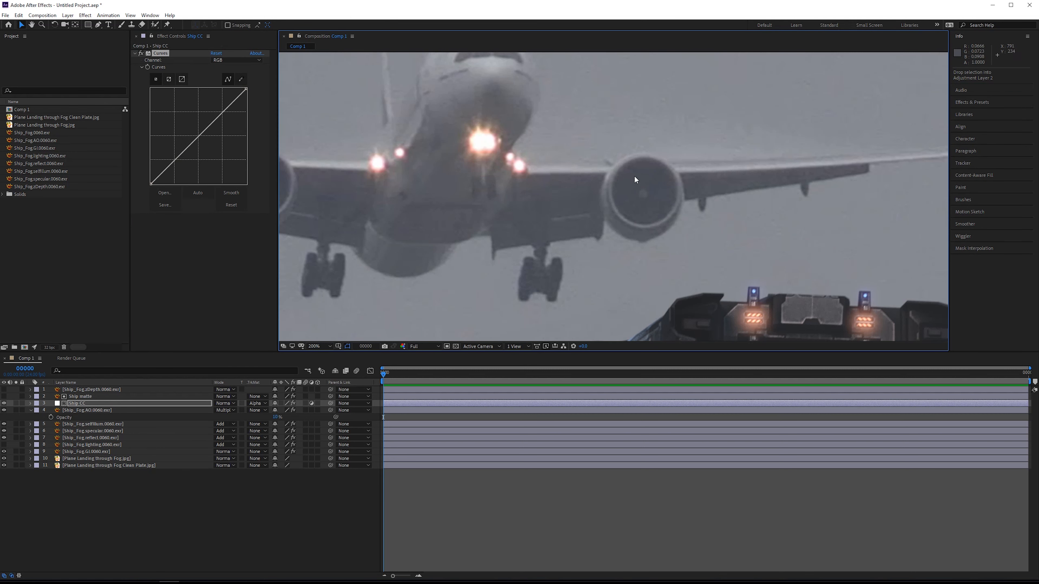
left_click_drag(673, 214, 864, 233)
left_click_drag(403, 204, 554, 184)
scroll(467, 164, "up", 1)
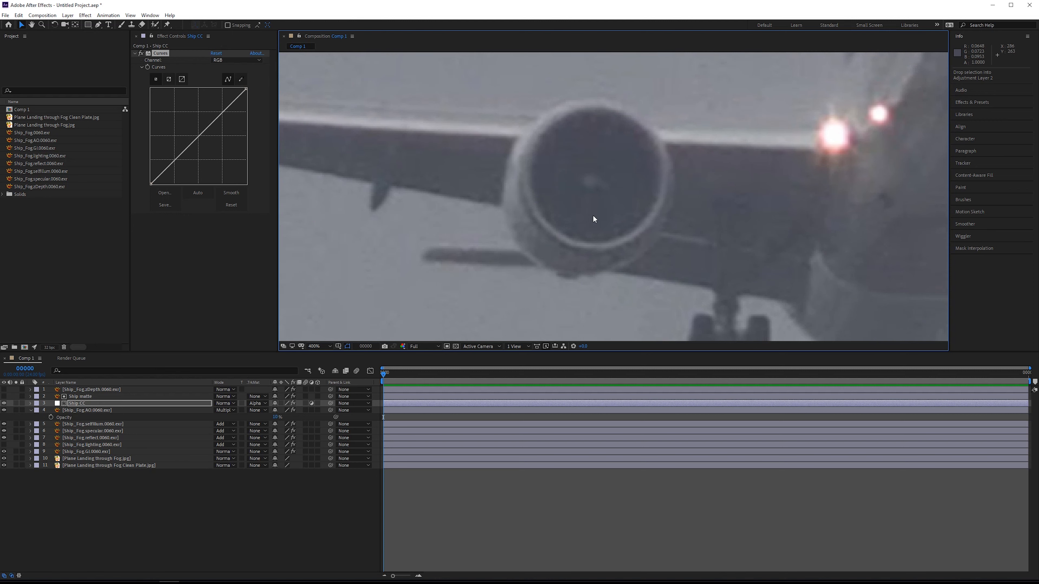
Compare the dark tones of the plane's engines and underside with the dark areas of the ship.
scroll(594, 216, "down", 5)
scroll(498, 191, "up", 5)
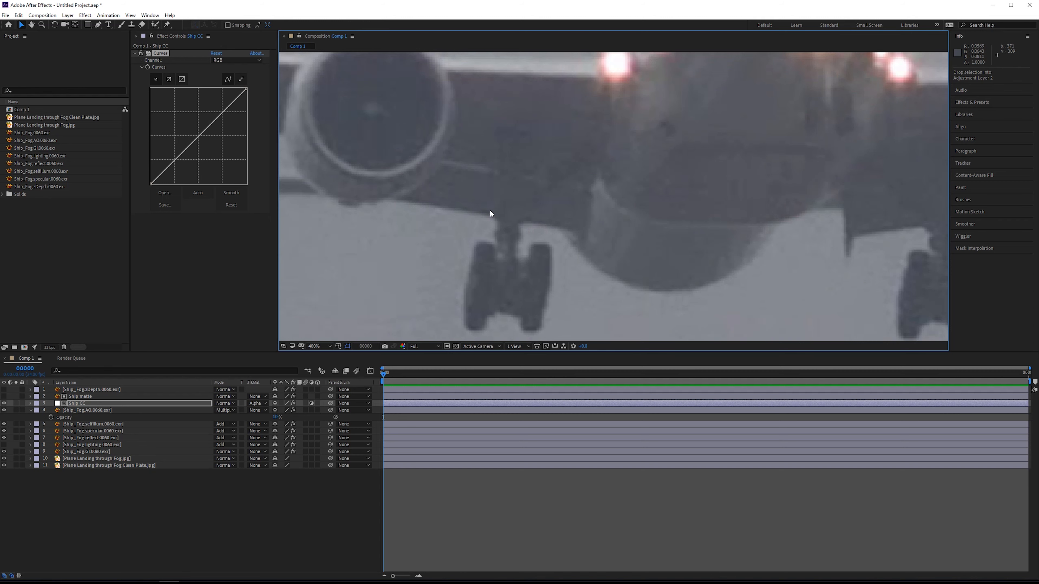
scroll(495, 213, "down", 5)
scroll(568, 173, "up", 2)
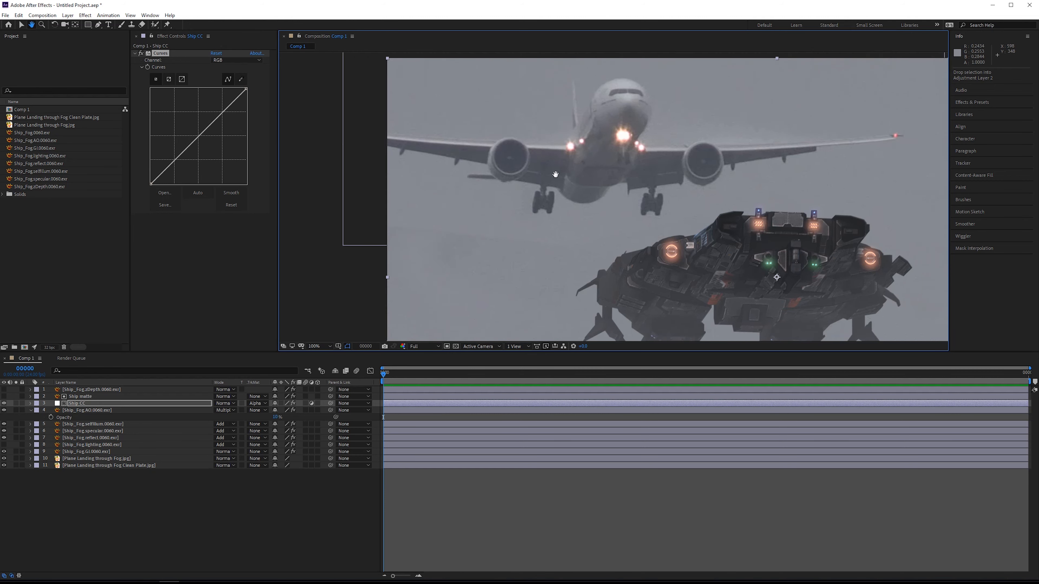
scroll(567, 174, "up", 4)
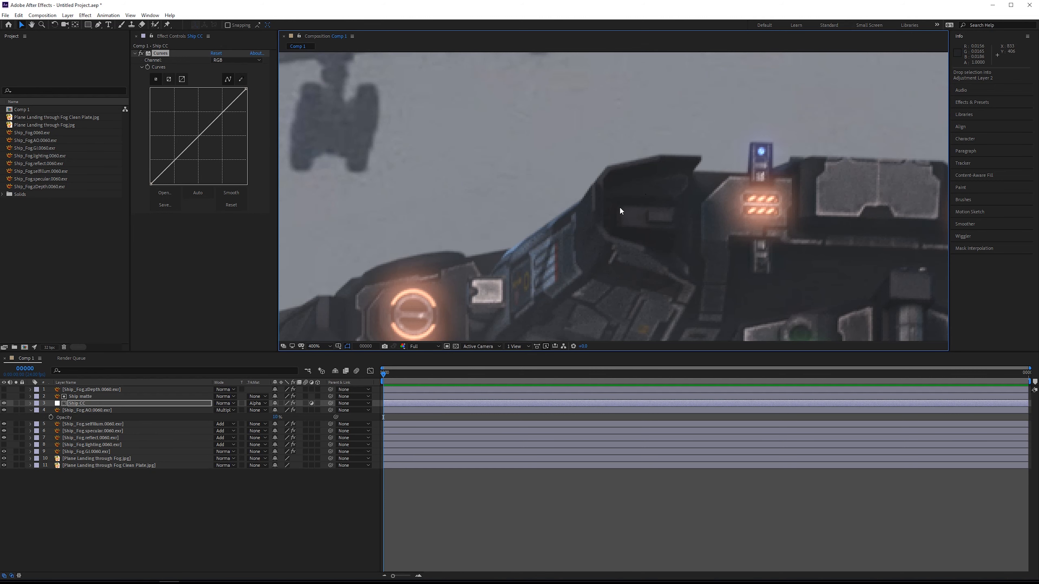
scroll(605, 226, "down", 4)
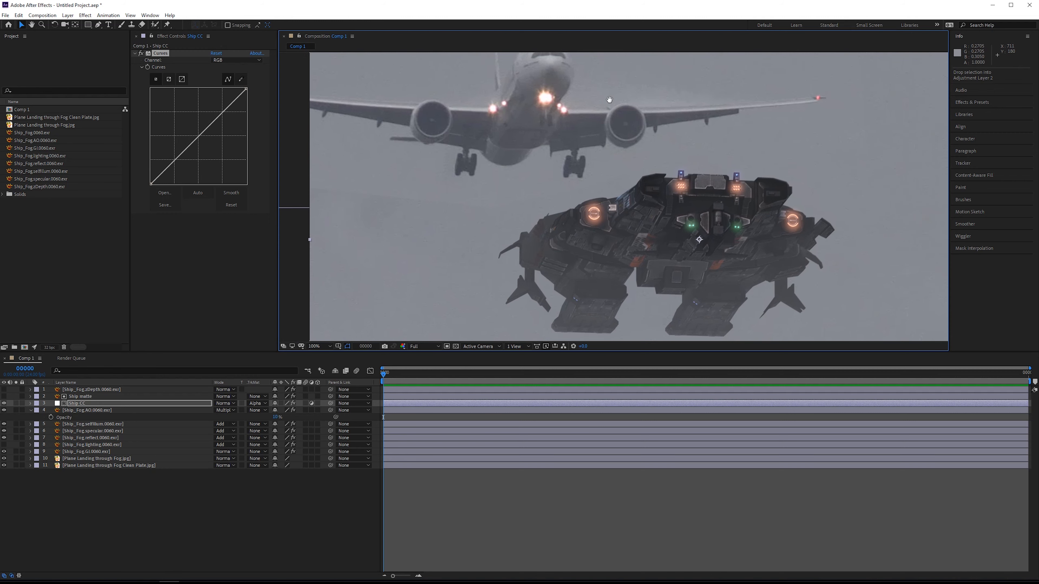
left_click_drag(599, 95, 641, 101)
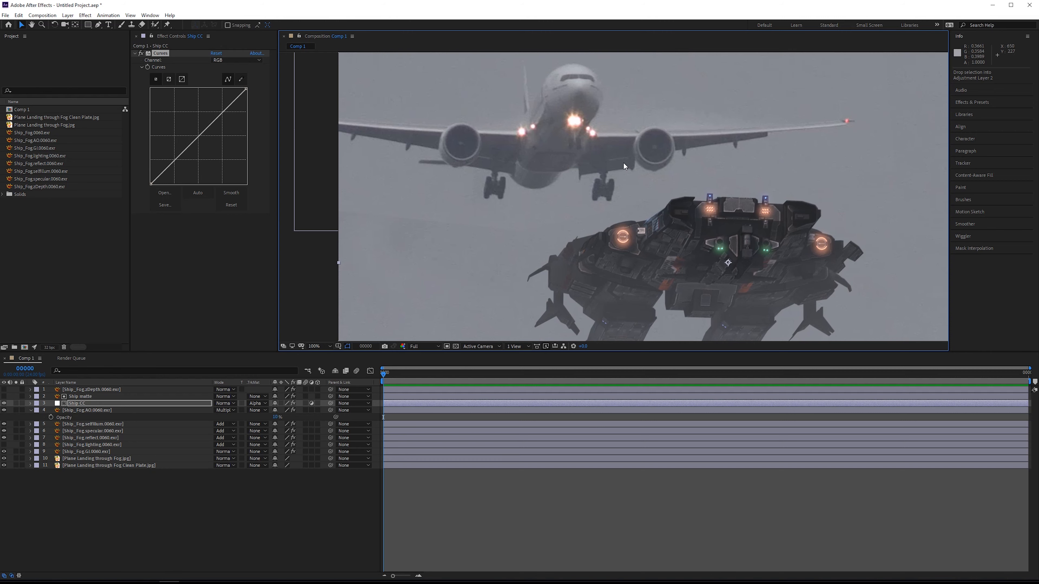
left_click_drag(743, 152, 685, 121)
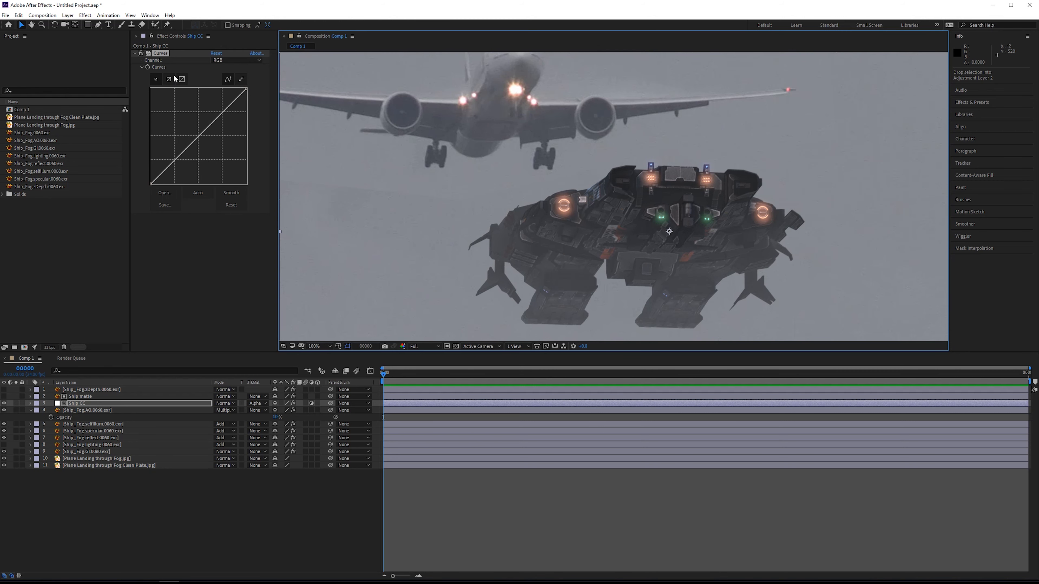
Raise the black point of the Ship CC layer's RGB curve to lift the ship's shadows towards the plane's dark tones.
left_click(182, 80)
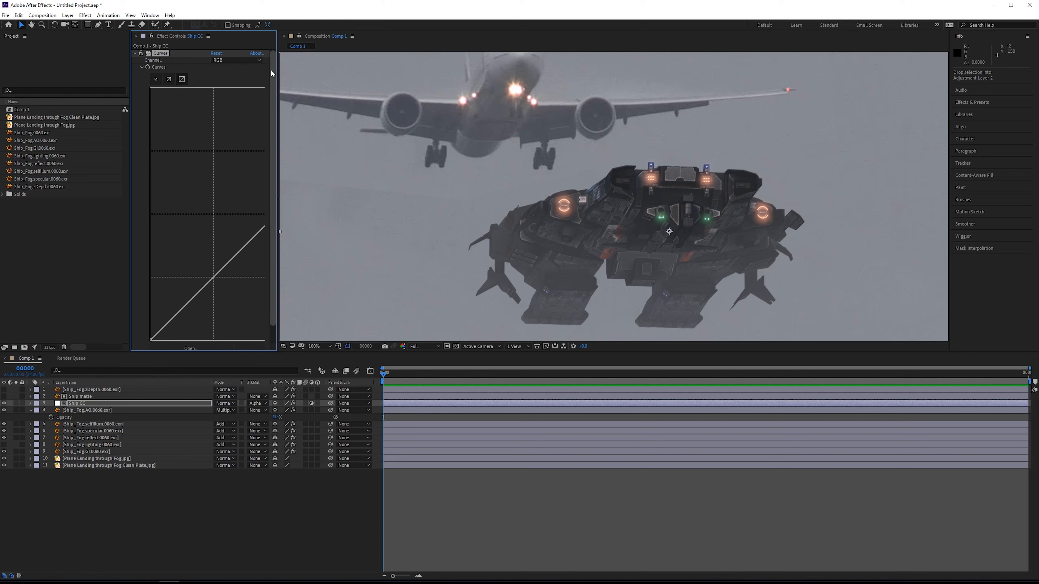
scroll(150, 319, "down", 1)
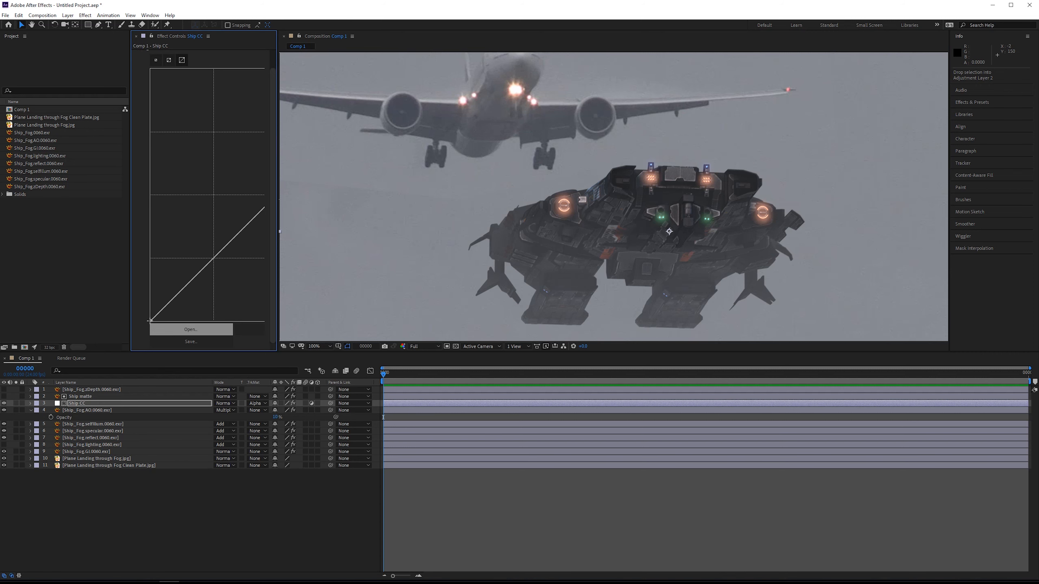
left_click_drag(150, 319, 131, 310)
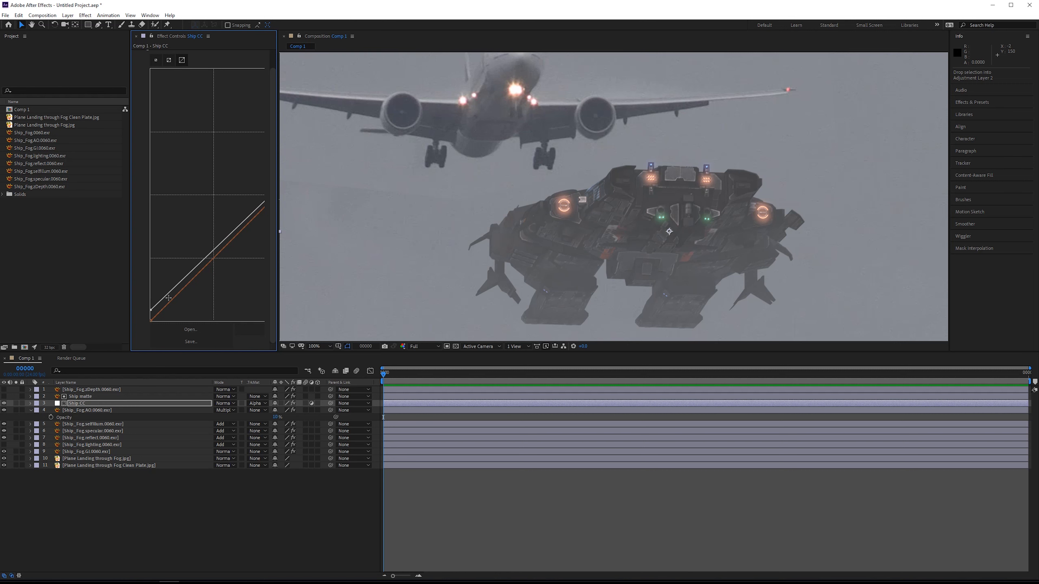
scroll(581, 139, "up", 1)
left_click_drag(580, 137, 567, 200)
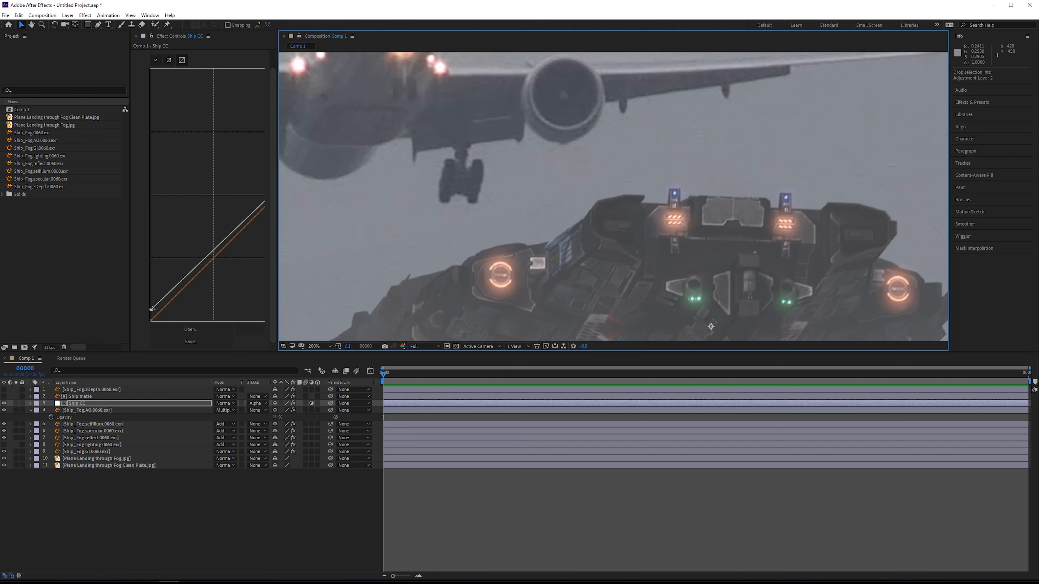
left_click_drag(151, 310, 150, 307)
scroll(610, 151, "down", 1)
left_click_drag(579, 151, 609, 161)
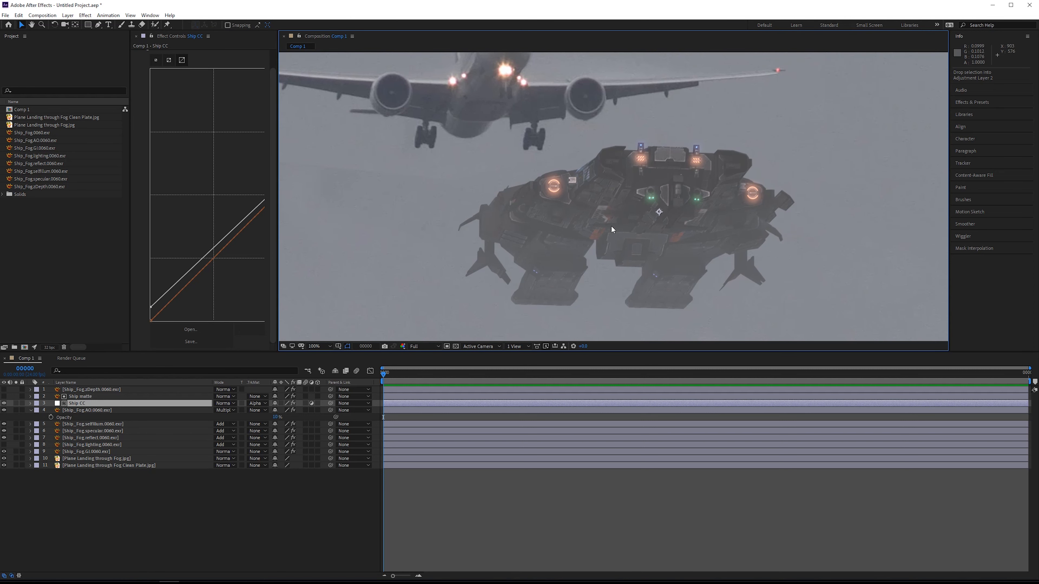
left_click_drag(650, 221, 679, 237)
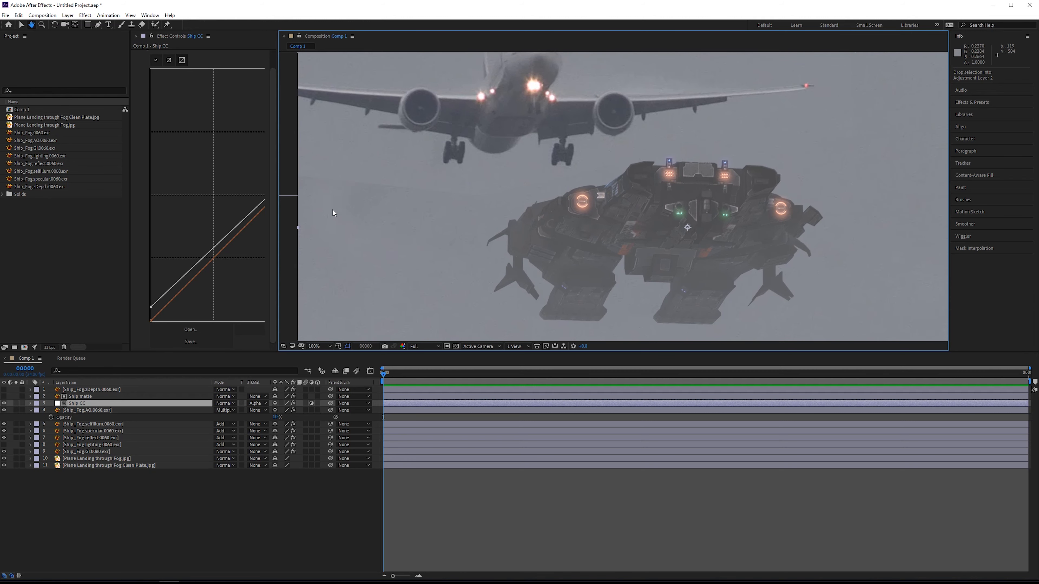
Lower the midtones of the Ship CC layer's RGB curve slightly and compare the ship's tones with the plane's.
left_click(169, 60)
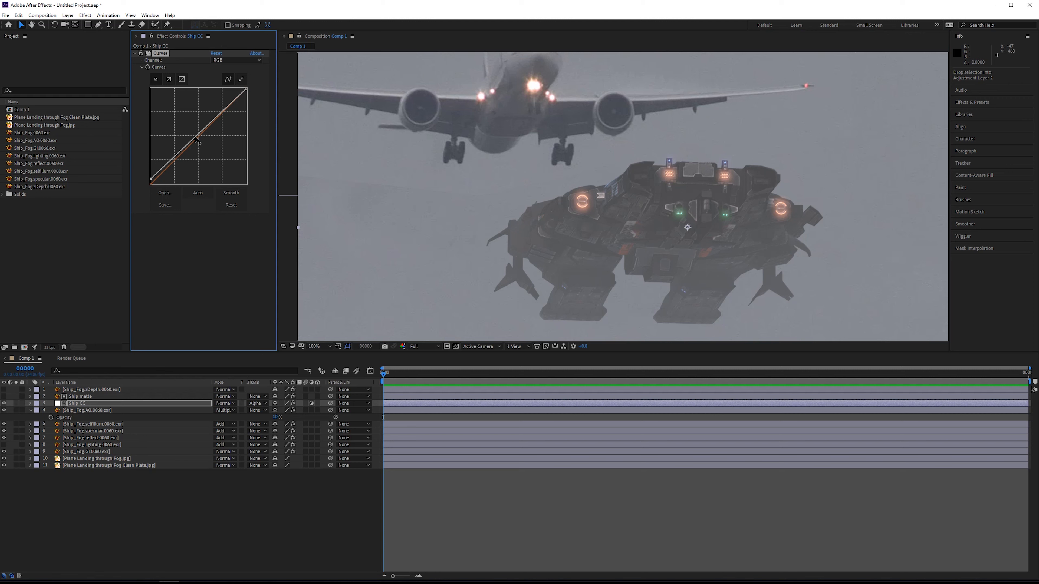
left_click_drag(198, 138, 199, 139)
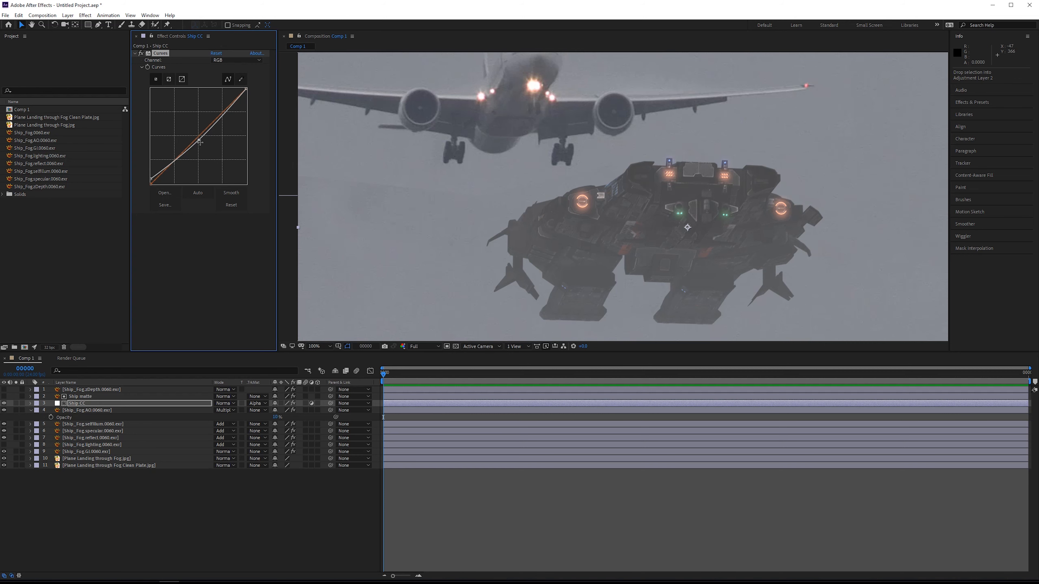
left_click_drag(199, 140, 202, 139)
left_click_drag(720, 210, 690, 192)
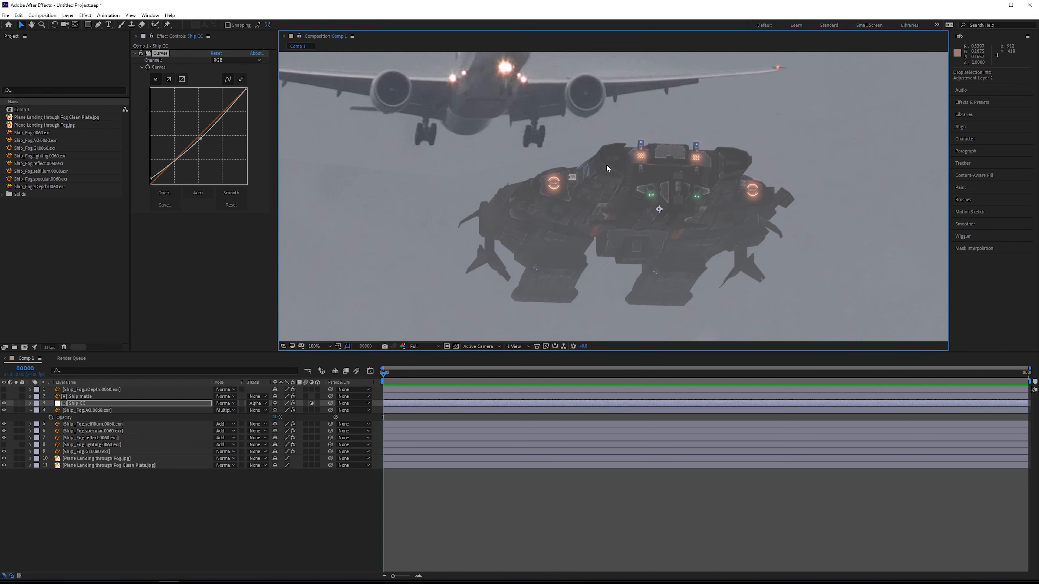
left_click_drag(603, 218, 644, 275)
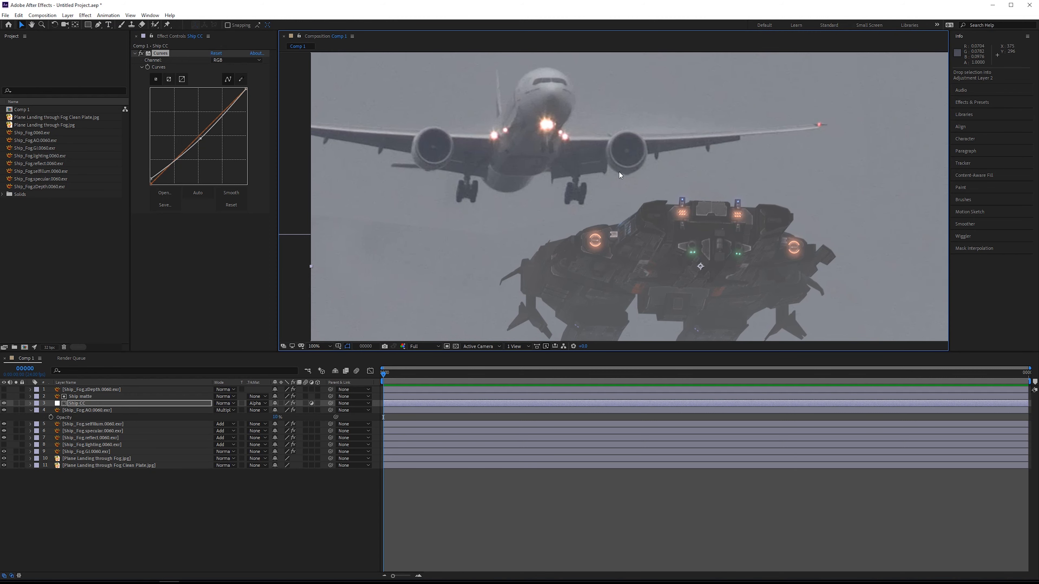
scroll(670, 197, "up", 2)
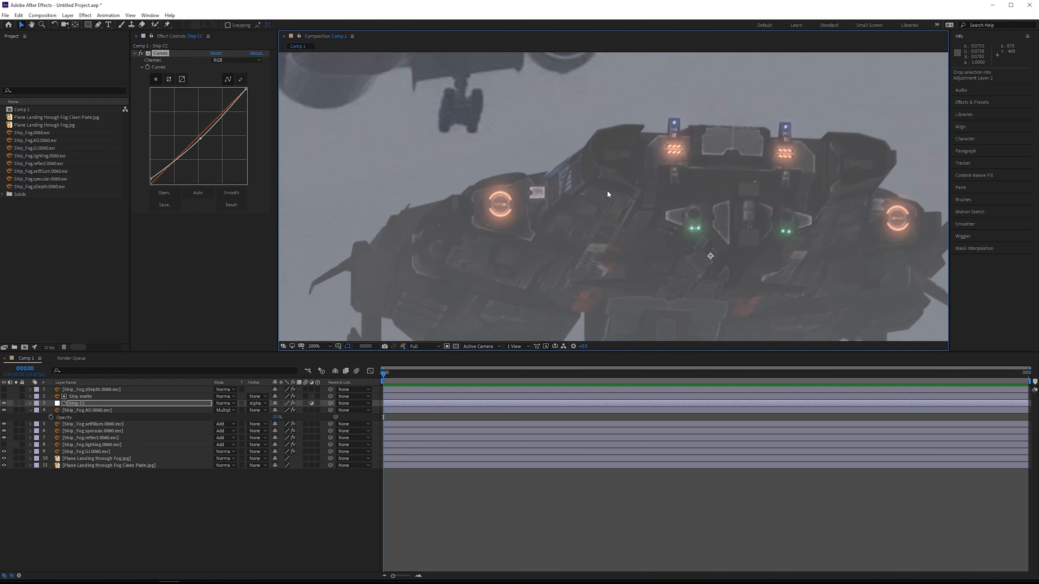
left_click_drag(607, 190, 552, 177)
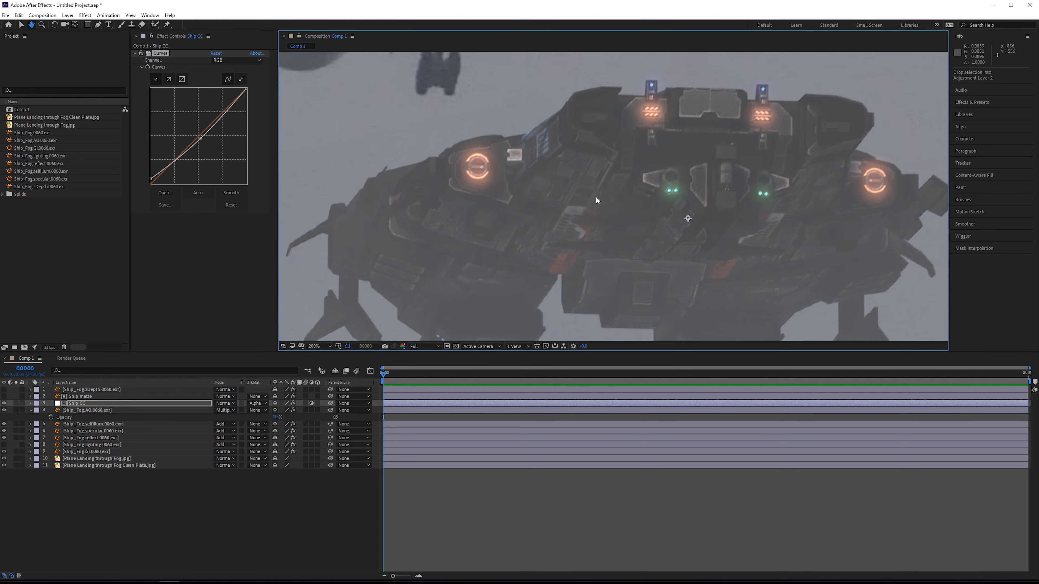
key("v")
Add a second Curves effect below the first one on the Ship CC layer.
left_click(981, 102)
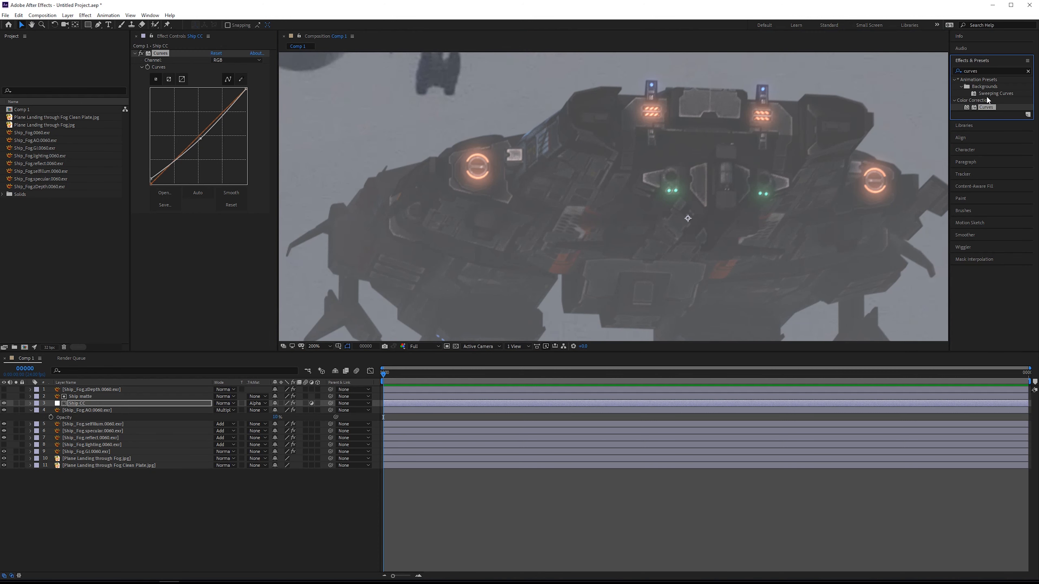
left_click_drag(872, 119, 188, 242)
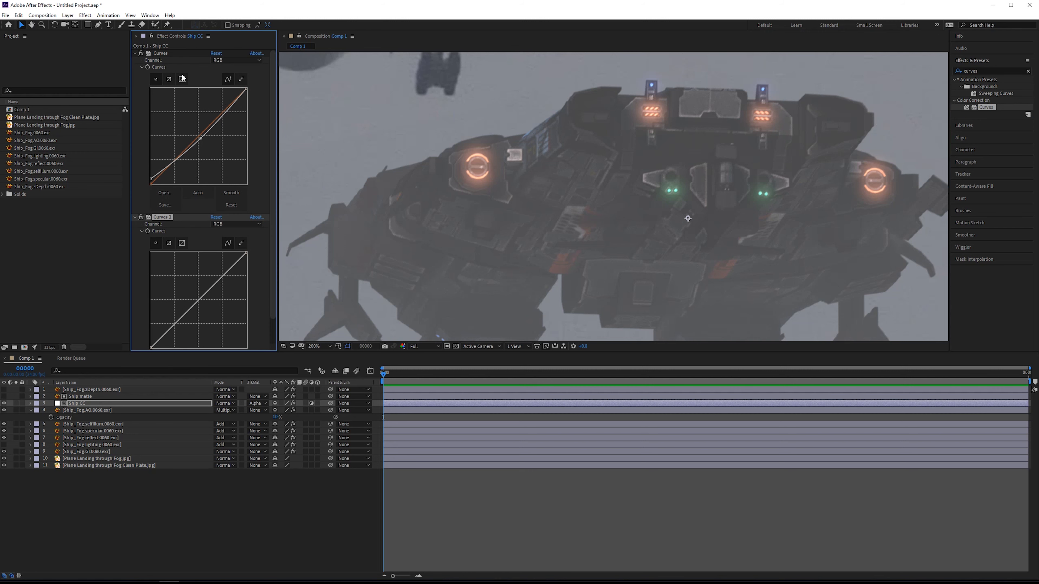
scroll(217, 171, "down", 2)
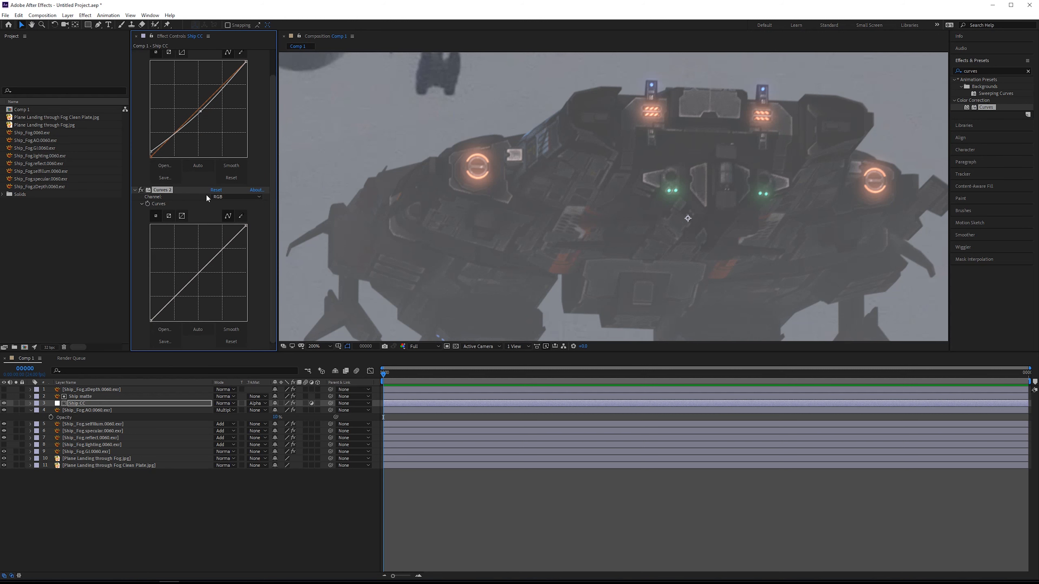
Raise the Blue channel's midtones slightly in the second Curves effect on Ship CC and check the tint across the ship.
key("comma")
left_click(236, 196)
left_click(229, 232)
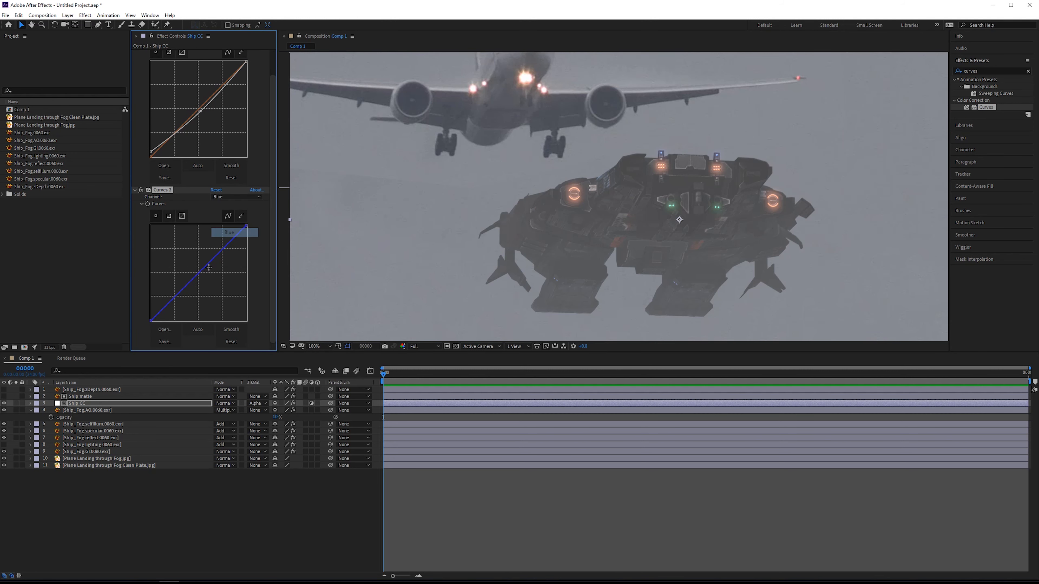
left_click_drag(205, 270, 198, 271)
key("period")
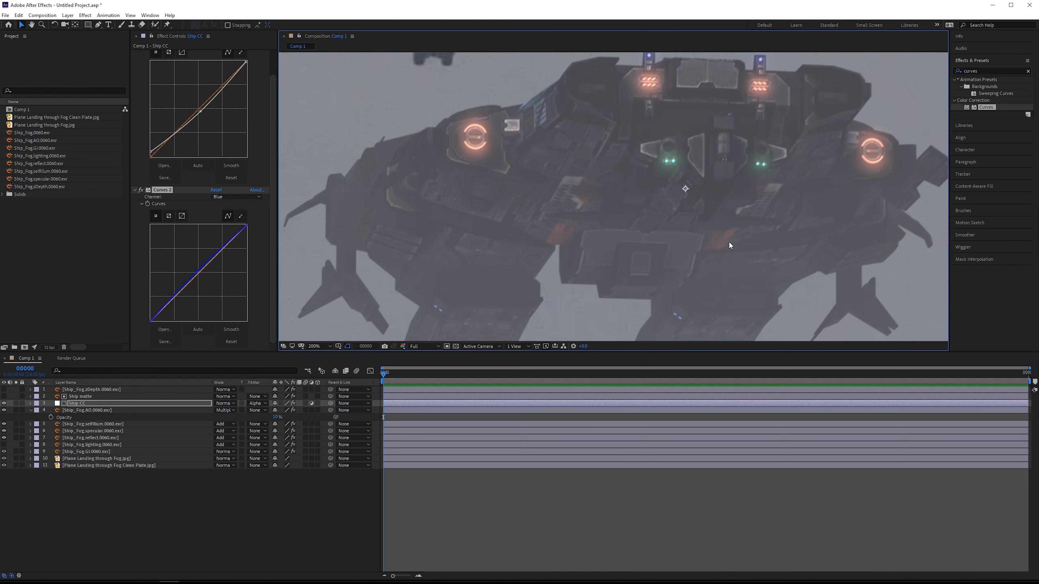
left_click_drag(588, 212, 405, 115)
left_click_drag(669, 261, 618, 137)
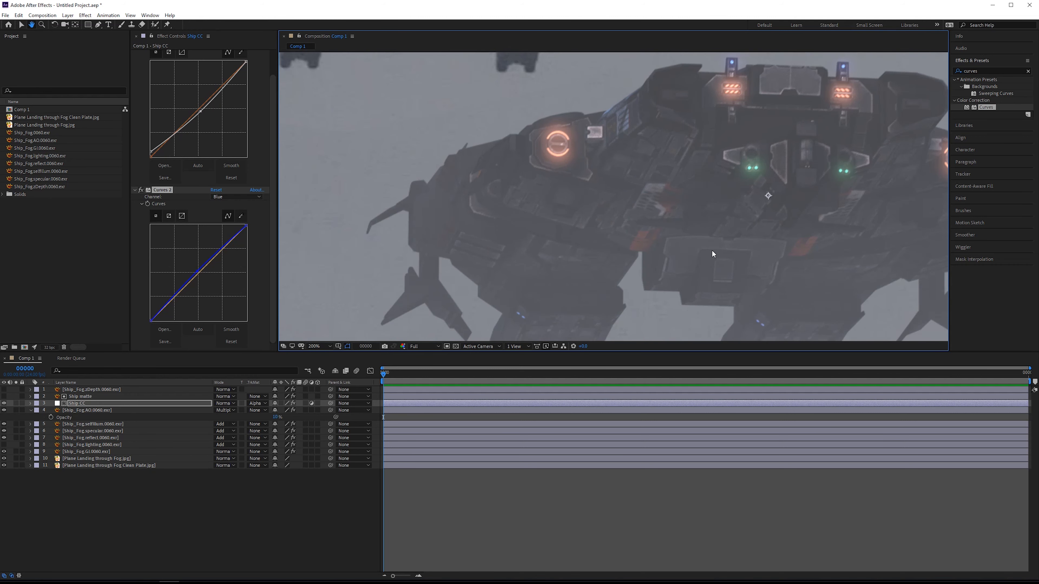
left_click_drag(581, 212, 477, 198)
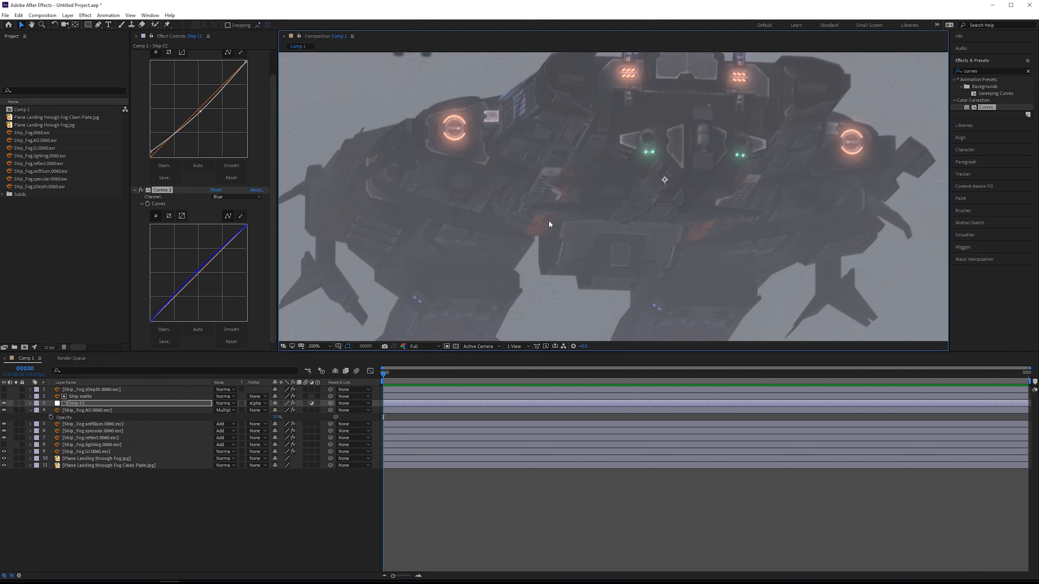
Solo the GI, reflect, specular and selfillum passes to examine what each contributes to the ship, and unsolo them all.
left_click(108, 452)
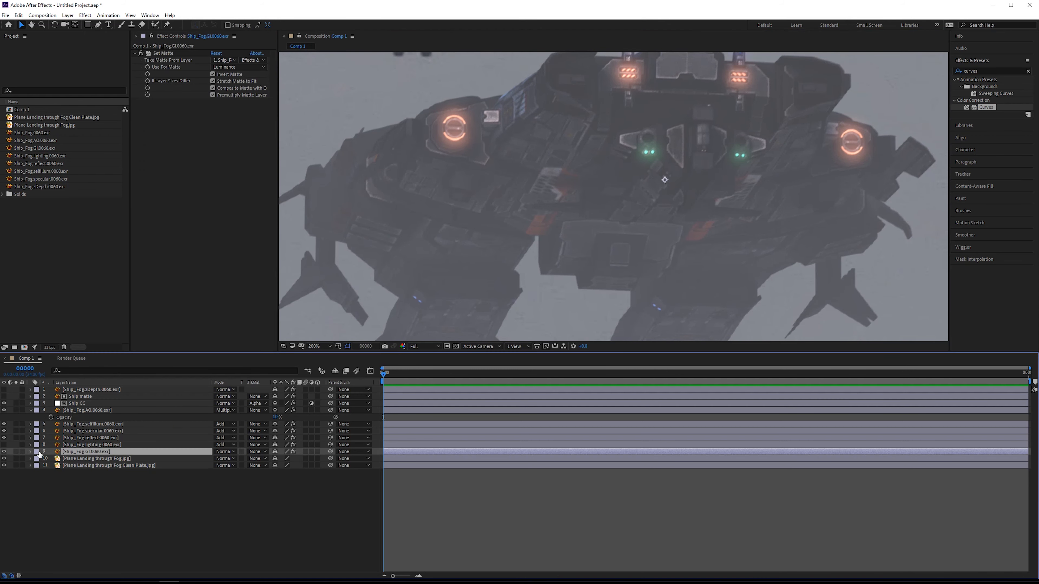
left_click(91, 437)
left_click(91, 450)
left_click(16, 451)
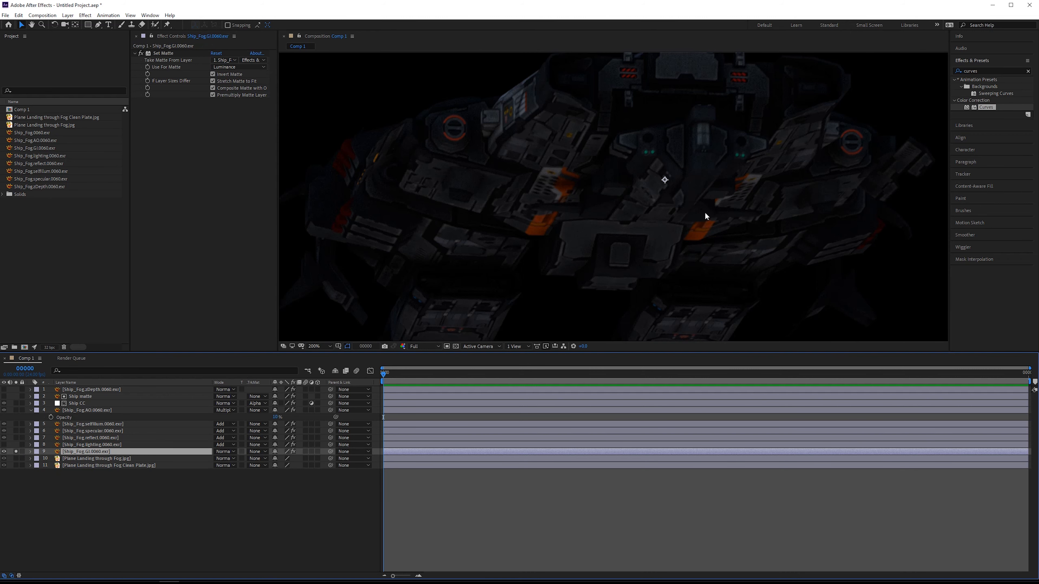
left_click(15, 451)
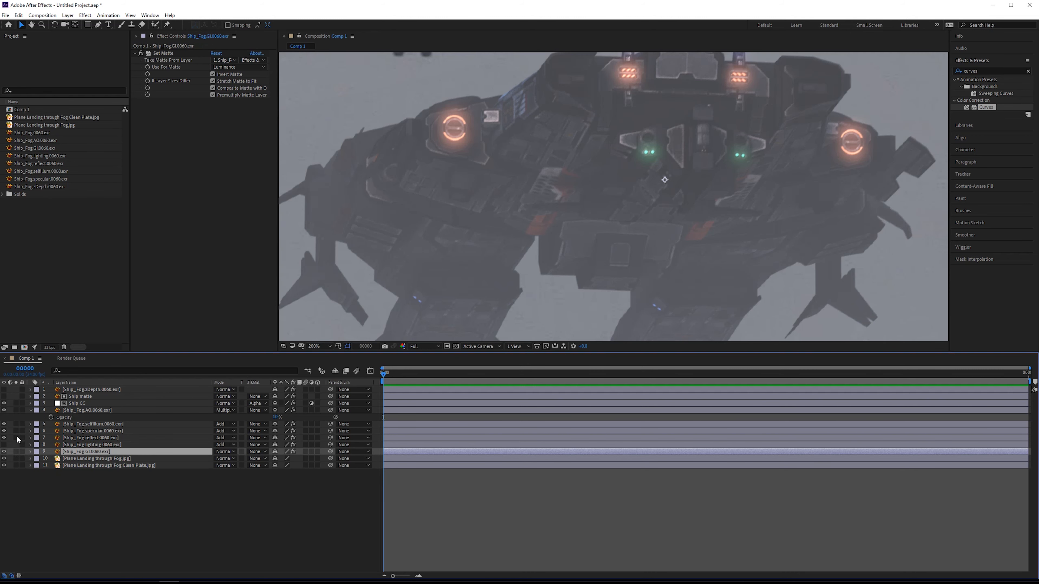
left_click(16, 437)
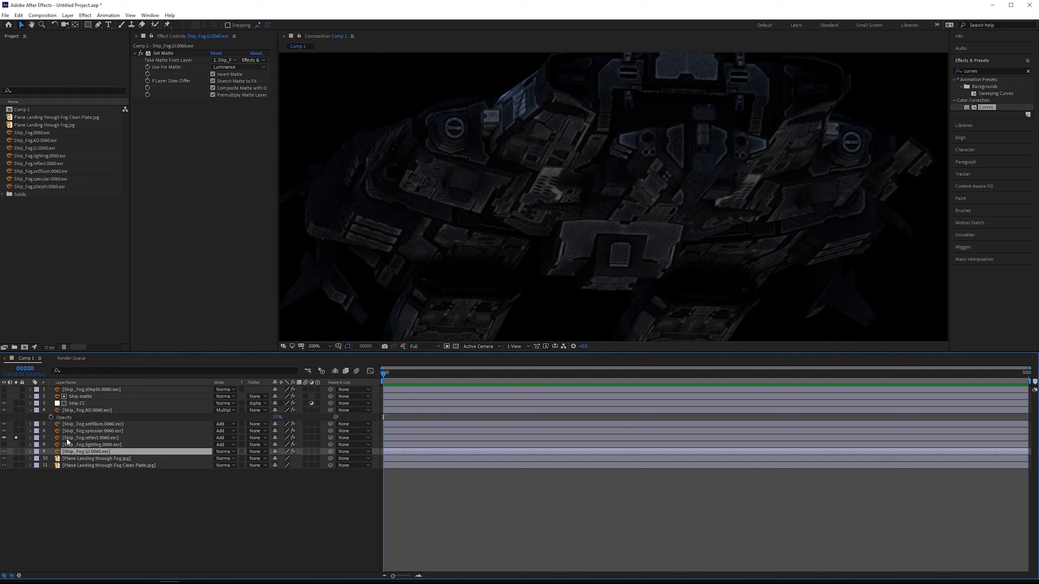
left_click(98, 437)
left_click(16, 431)
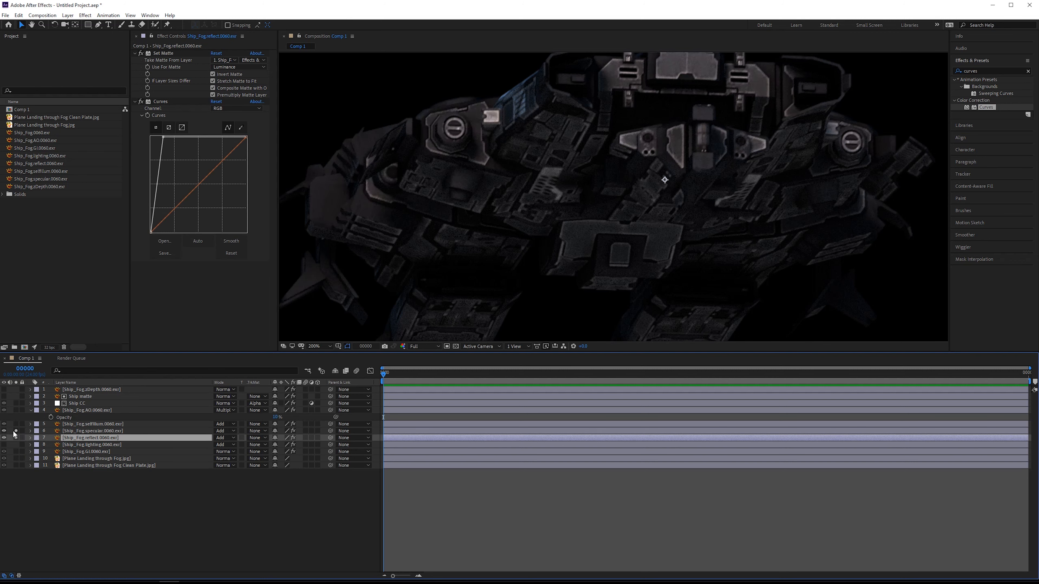
left_click(16, 424)
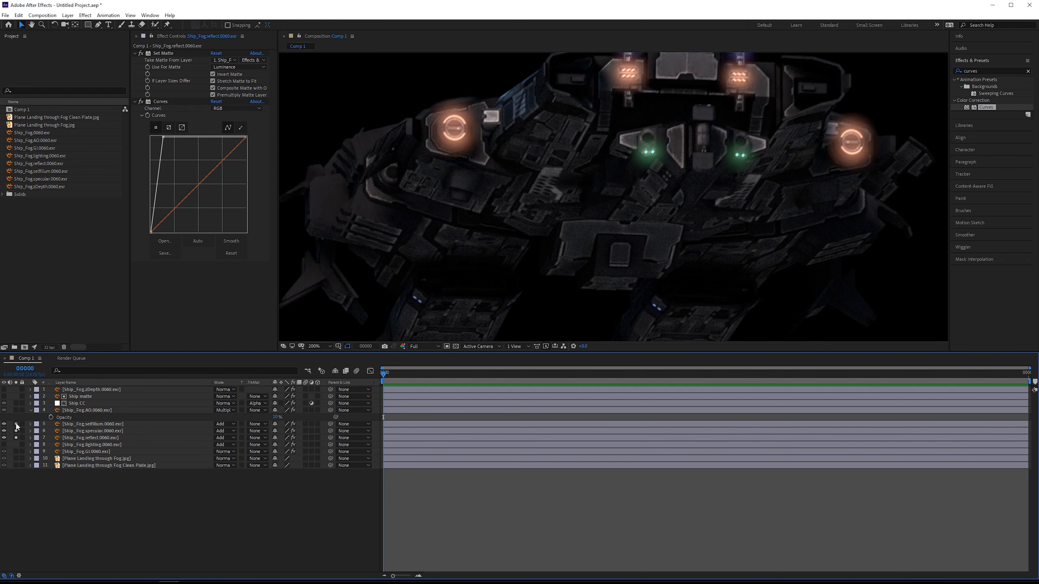
left_click_drag(16, 424, 17, 439)
Apply Curves to the Ship_Fog.GI.0060.exr layer and pull its RGB midtones down to darken the pass.
left_click(77, 453)
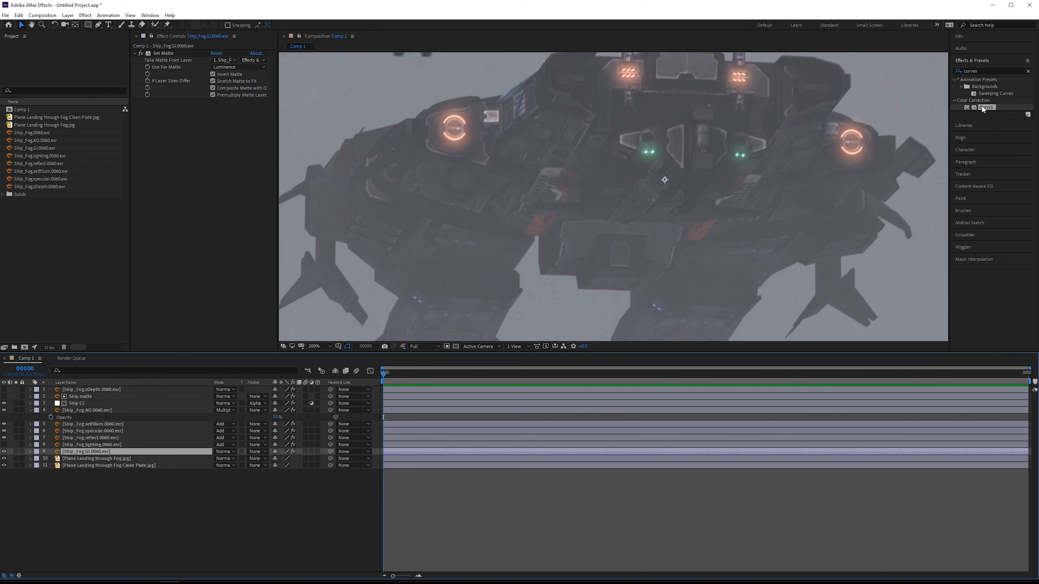
left_click_drag(984, 106, 210, 135)
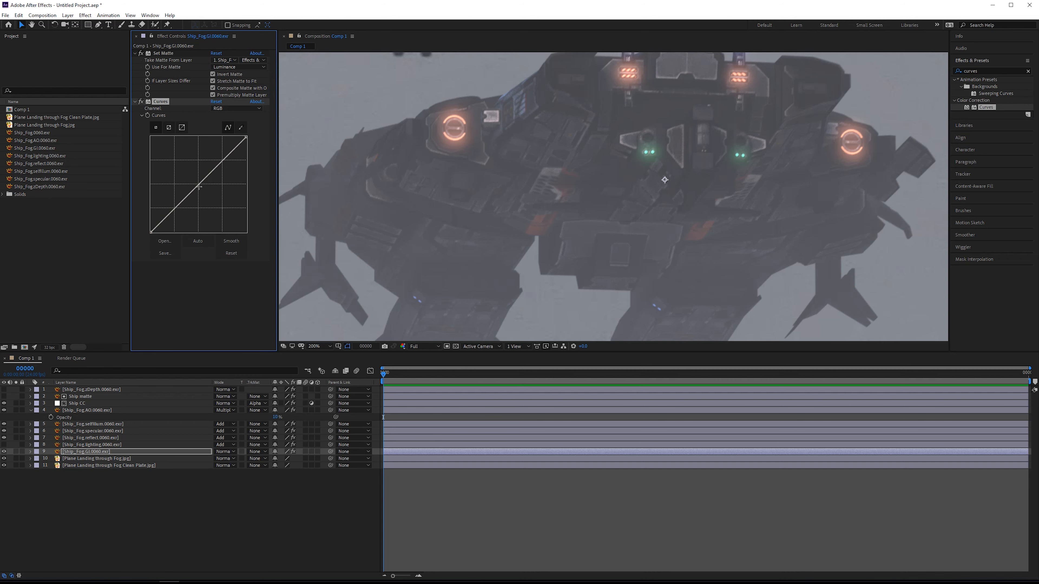
mouse_move(197, 186)
left_mouse_down()
mouse_move(213, 217)
mouse_move(202, 191)
left_mouse_up()
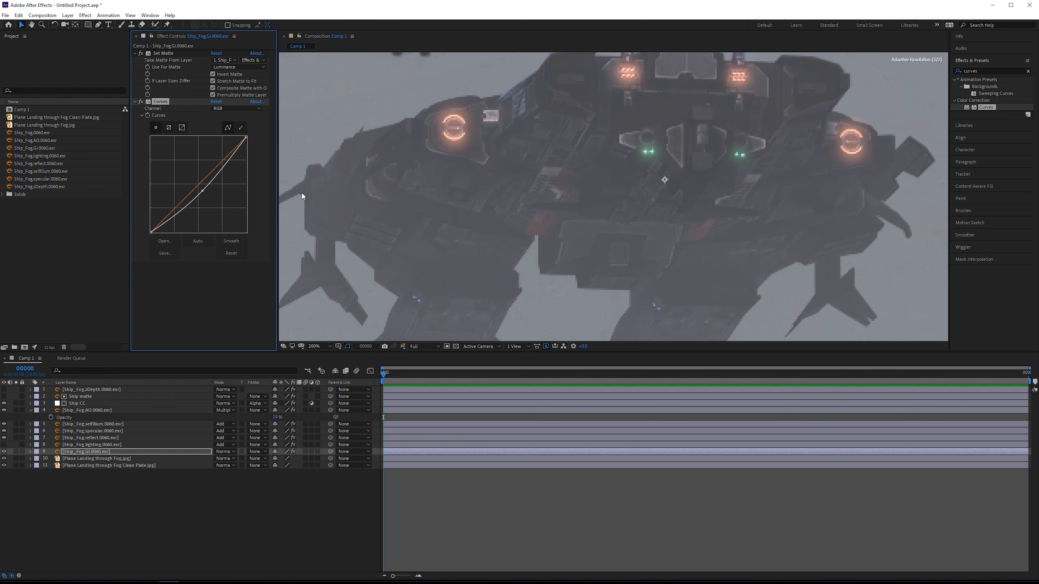
scroll(740, 132, "down", 1)
left_click_drag(639, 181, 619, 215)
scroll(620, 215, "up", 1)
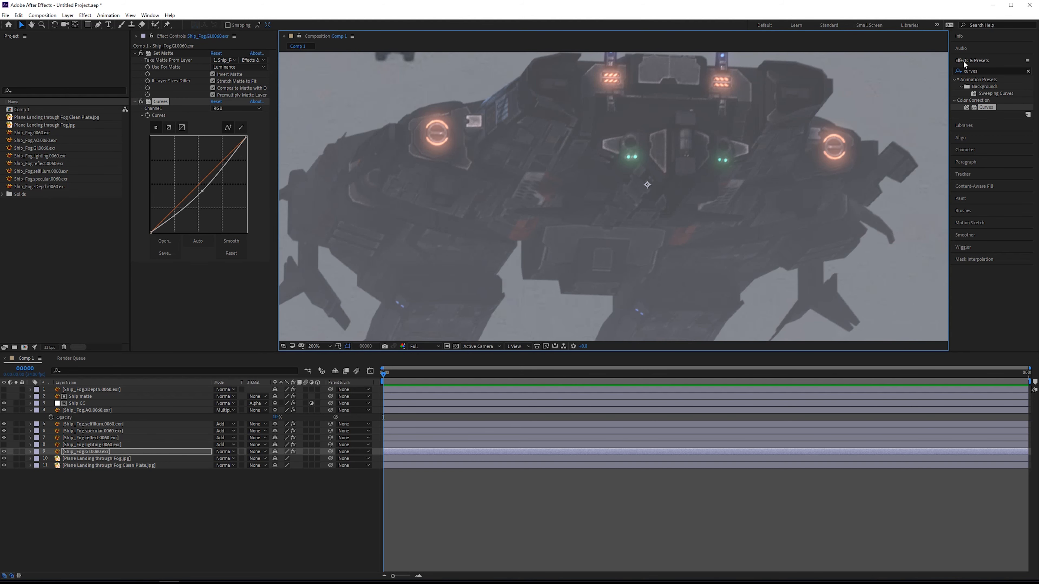
Apply Hue/Saturation to the Ship_Fog.GI.0060.exr layer, set Master Saturation to -40 and compare the ship with the plane.
left_click(985, 70)
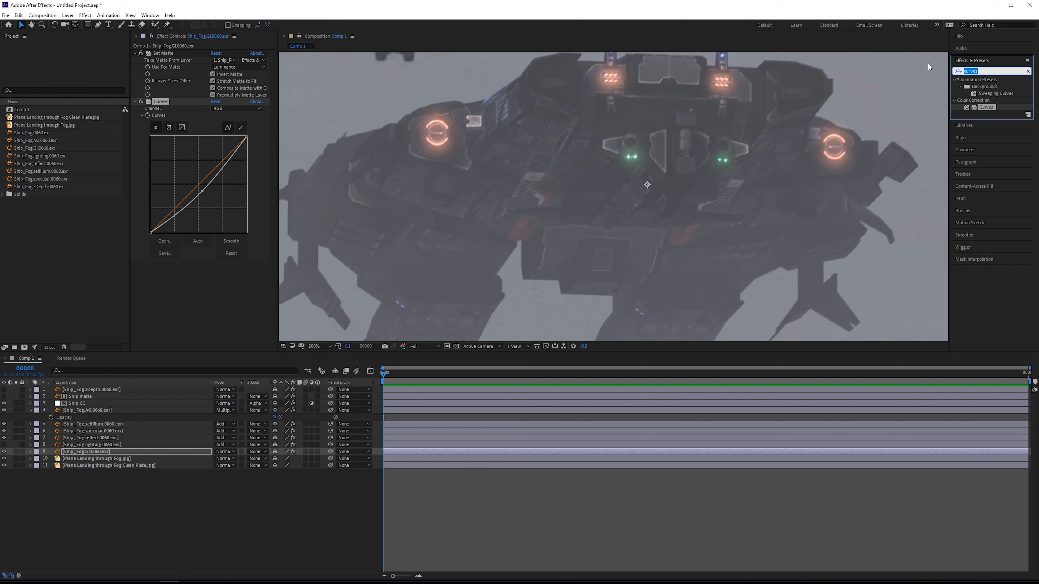
type("hue")
left_click_drag(994, 114, 211, 286)
left_click_drag(207, 302, 187, 303)
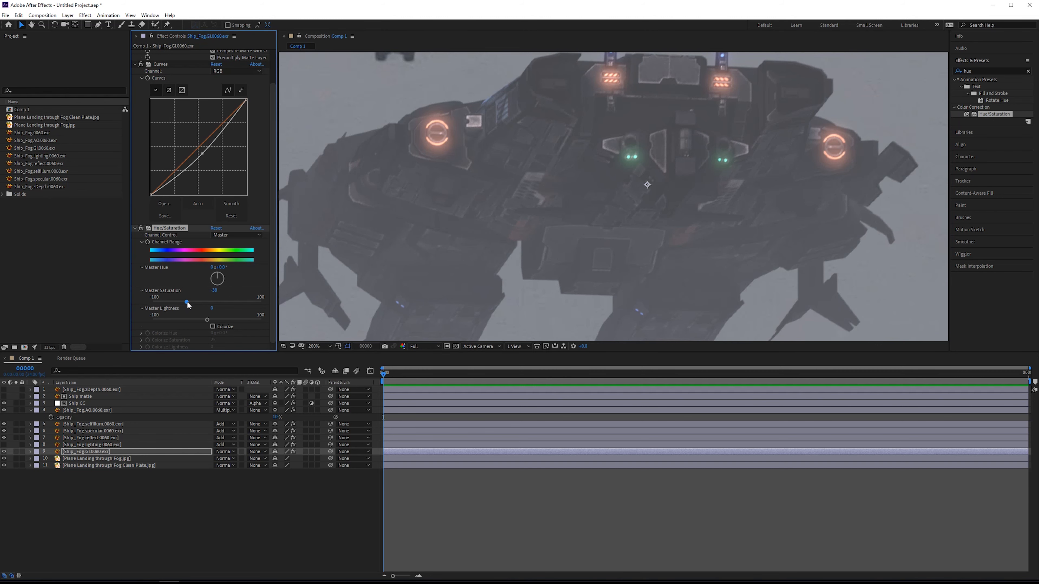
scroll(618, 210, "down", 1)
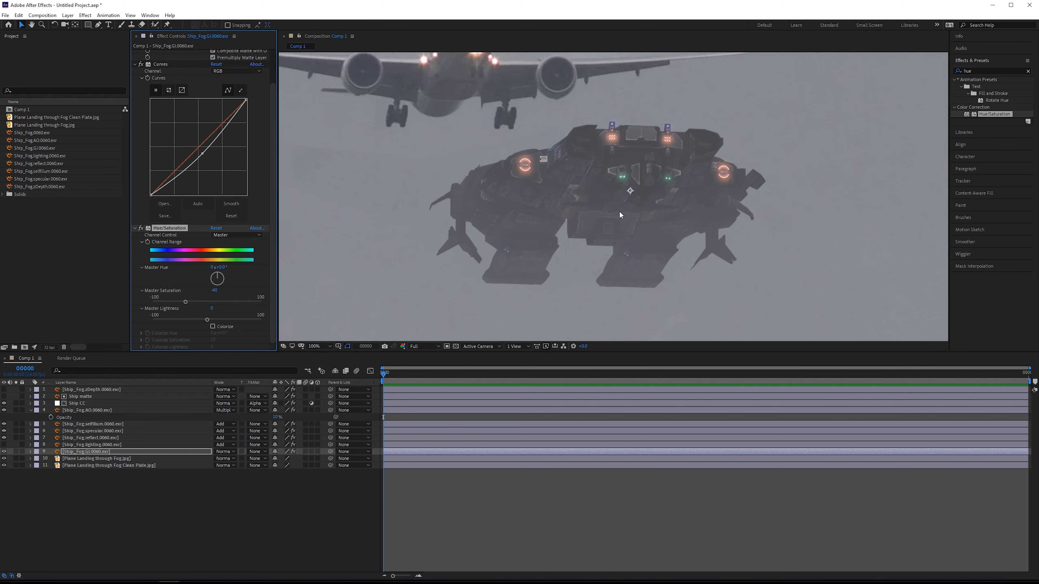
left_click_drag(622, 209, 671, 227)
left_click_drag(643, 166, 622, 207)
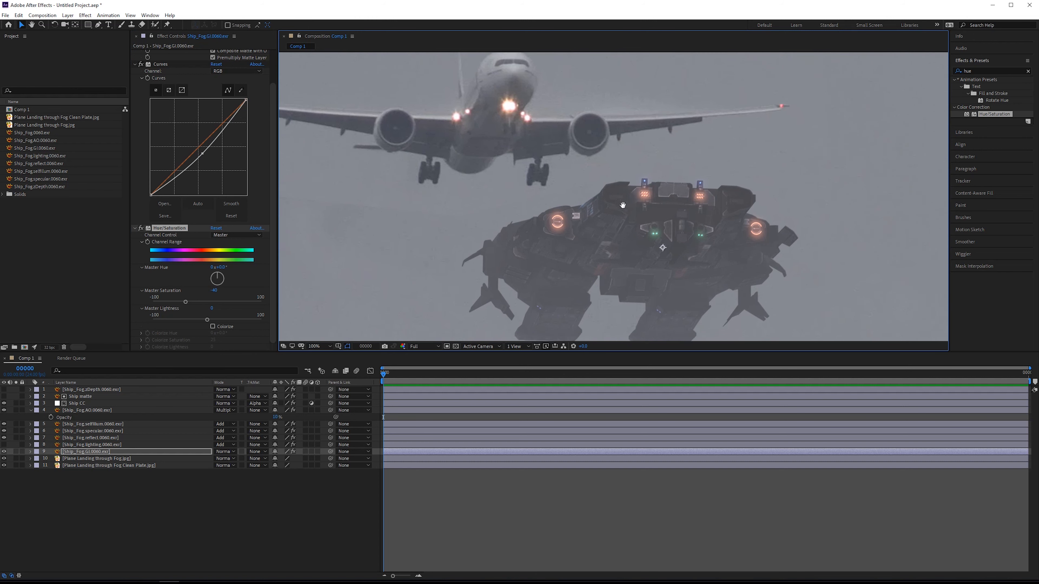
scroll(565, 180, "down", 1)
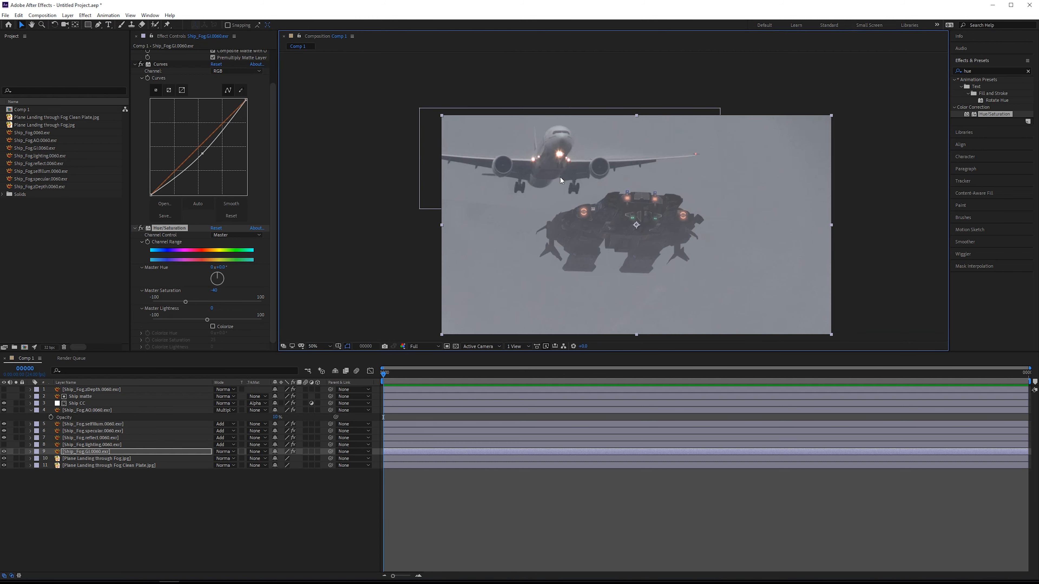
scroll(650, 226, "up", 1)
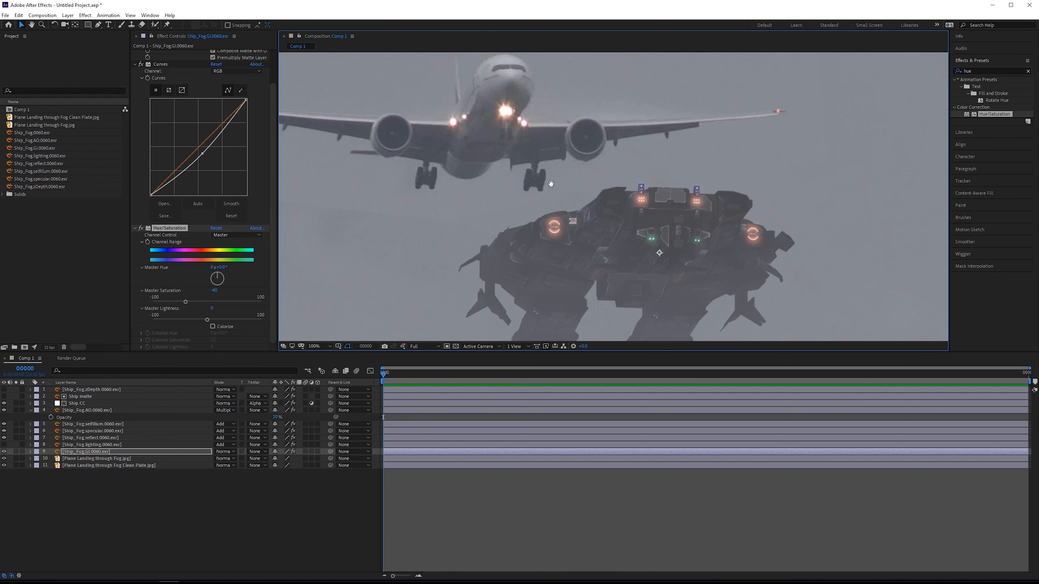
left_click_drag(569, 234, 541, 192)
Lower the Red and Green channels' midtones slightly in the second Curves effect on the Ship CC layer.
left_click(81, 404)
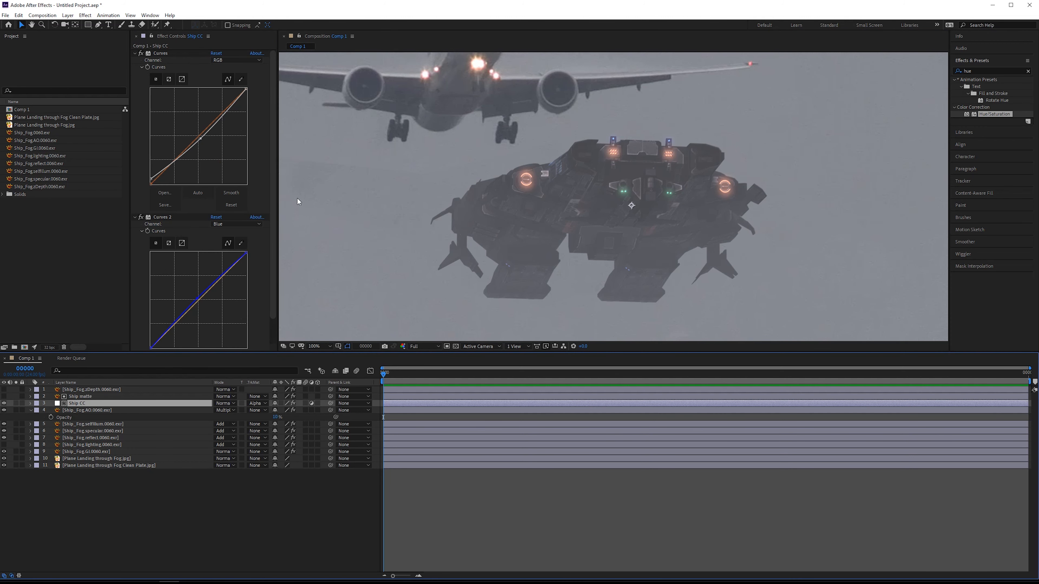
scroll(275, 164, "down", 1)
left_click(233, 198)
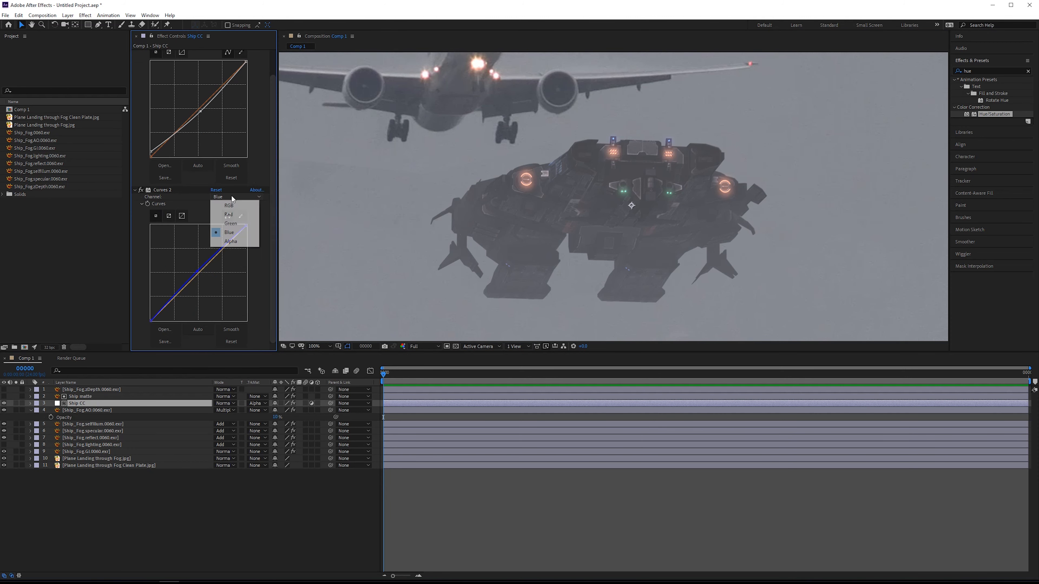
left_click(229, 215)
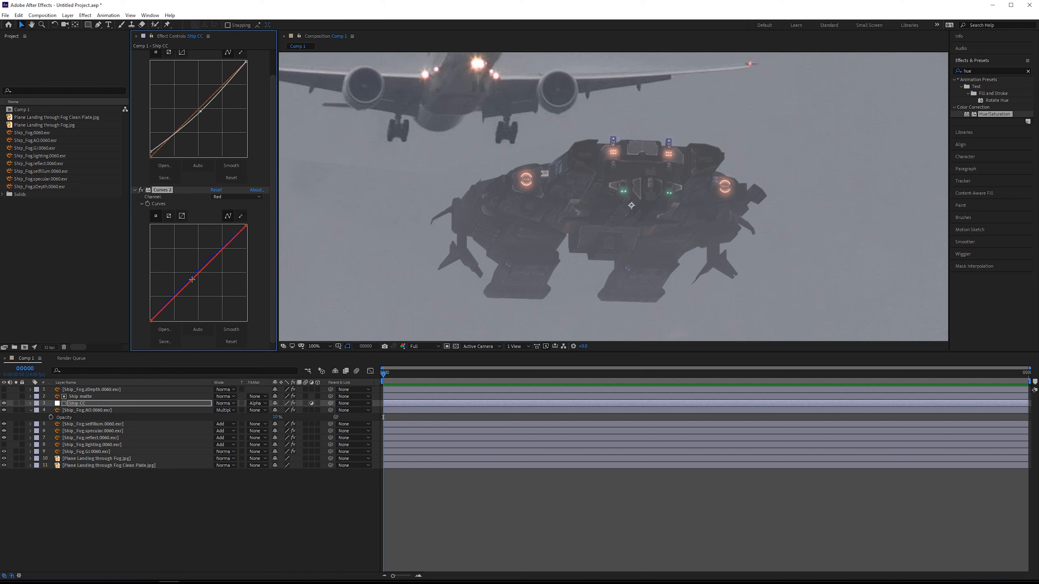
left_click_drag(191, 281, 194, 283)
left_click(236, 197)
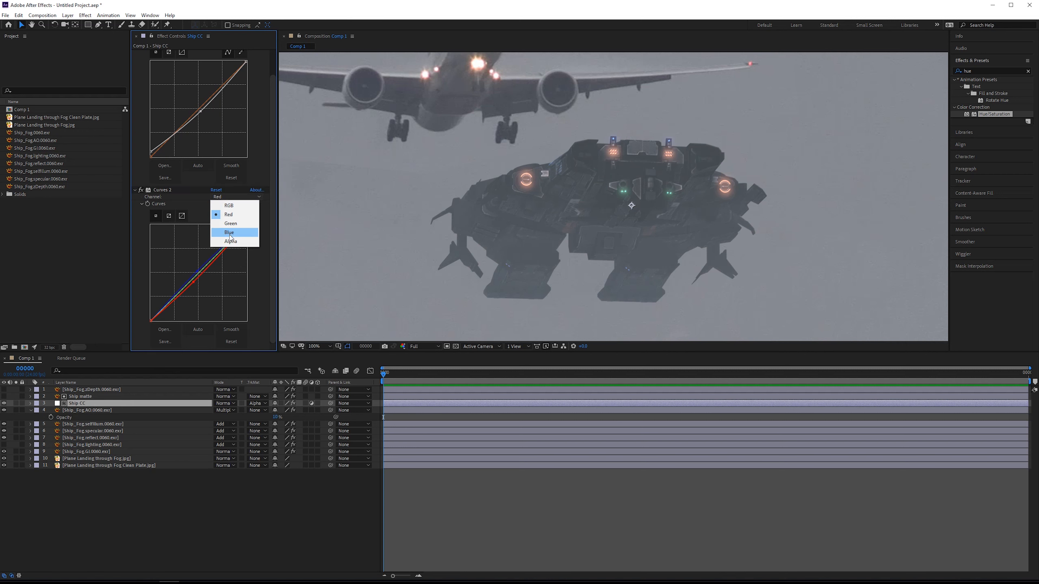
left_click(231, 224)
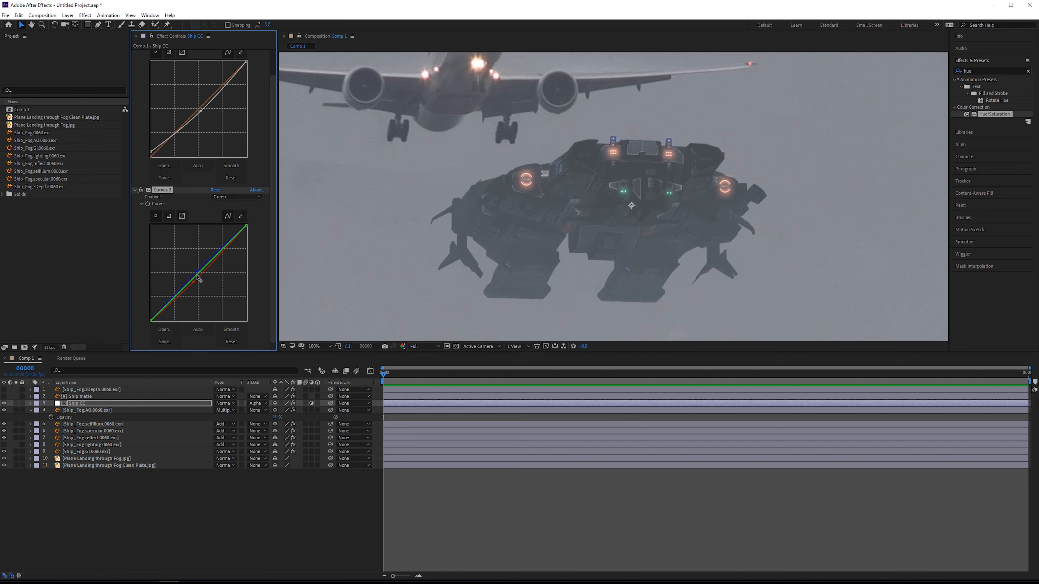
left_click_drag(196, 275, 197, 277)
Examine the plane's nose, engines and landing gear up close and compare their tones and edge softness with the ship.
left_click_drag(522, 128, 539, 173)
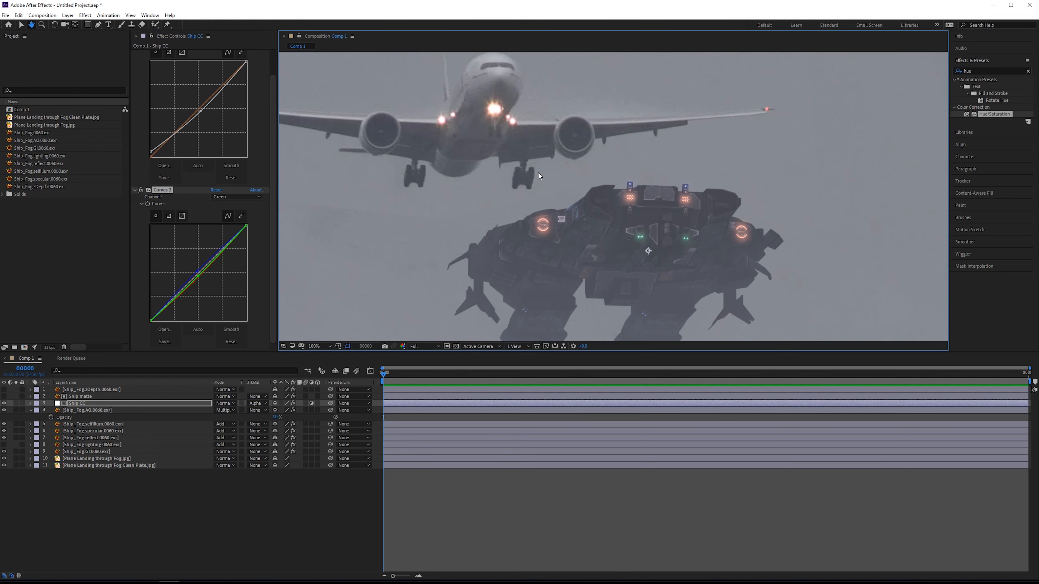
scroll(539, 173, "down", 1)
scroll(580, 167, "up", 1)
mouse_move(633, 213)
left_mouse_down()
mouse_move(580, 167)
mouse_move(642, 217)
left_mouse_up()
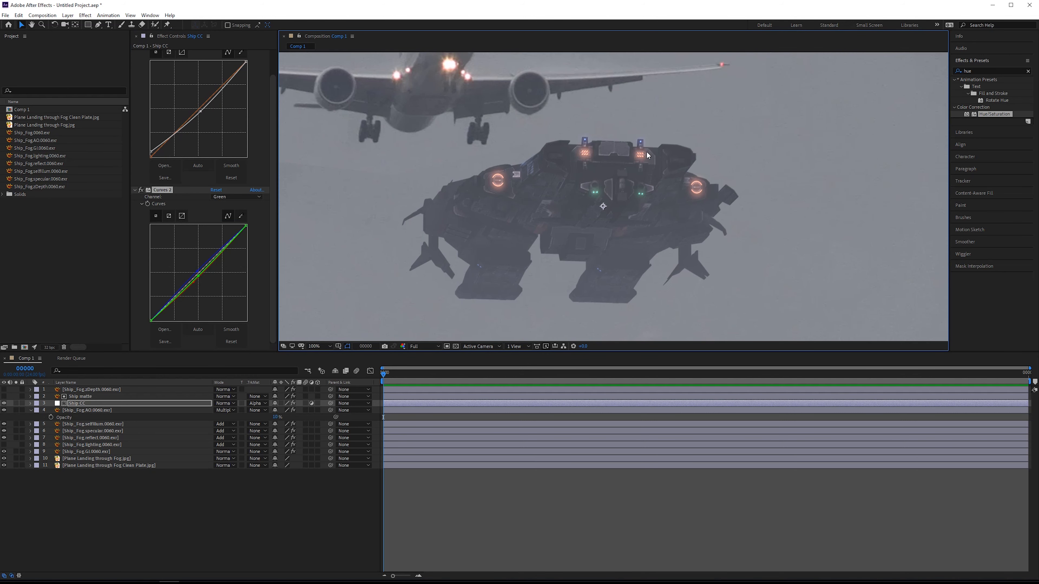
left_click_drag(509, 147, 609, 228)
scroll(614, 184, "up", 1)
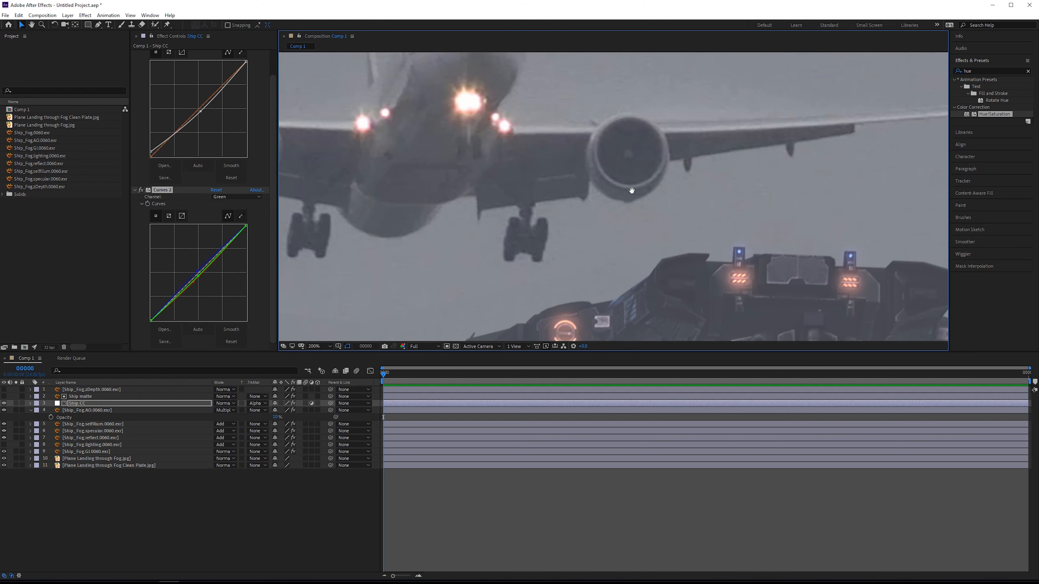
left_click_drag(762, 146, 916, 196)
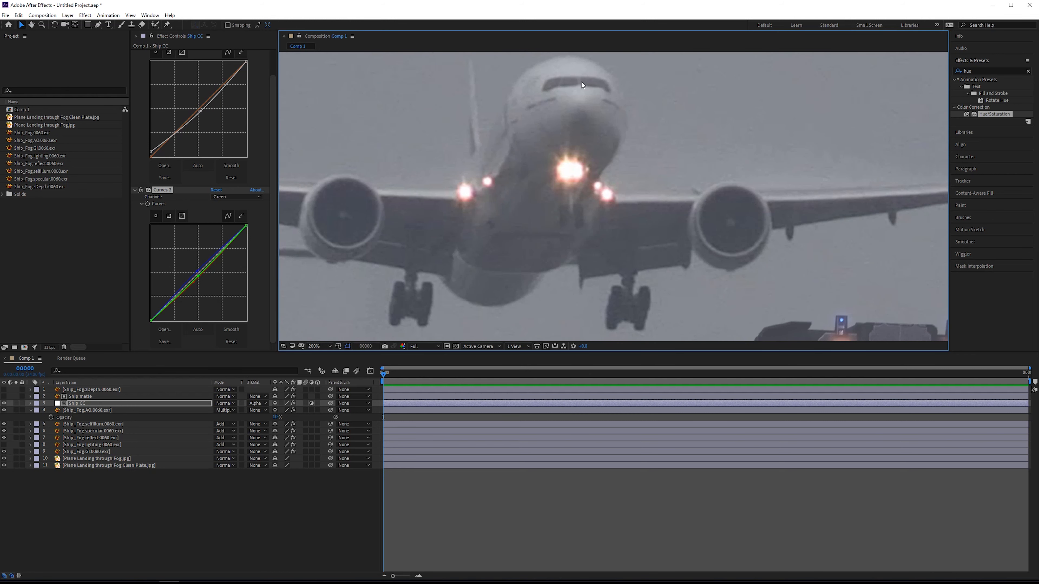
left_click_drag(514, 168, 629, 187)
left_click_drag(536, 95, 350, 83)
scroll(770, 174, "up", 1)
left_click_drag(771, 174, 571, 258)
left_click_drag(401, 179, 802, 260)
scroll(589, 278, "down", 1)
left_click_drag(581, 187, 392, 70)
key("v")
scroll(561, 204, "down", 2)
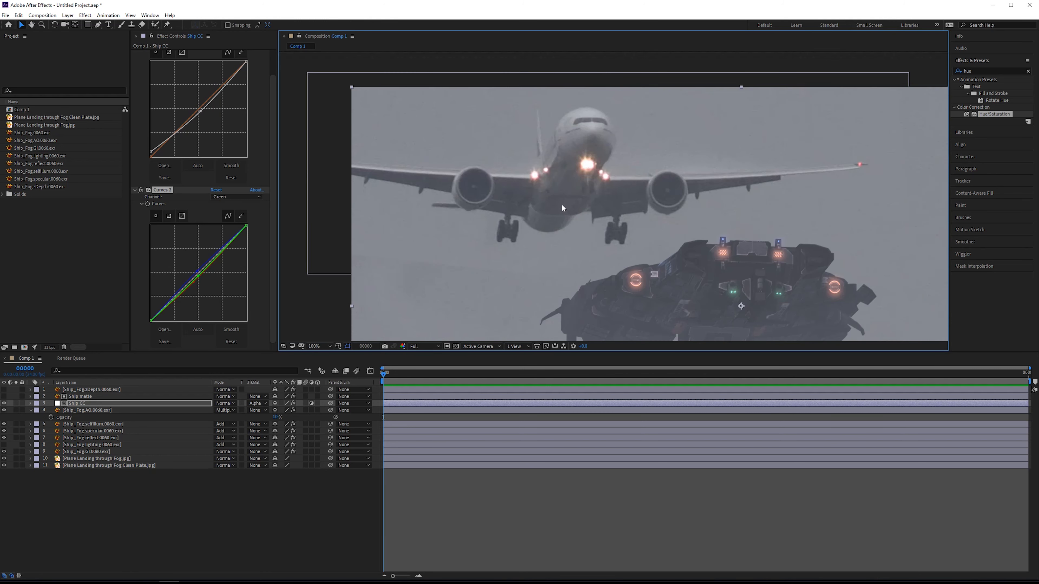
scroll(491, 159, "up", 1)
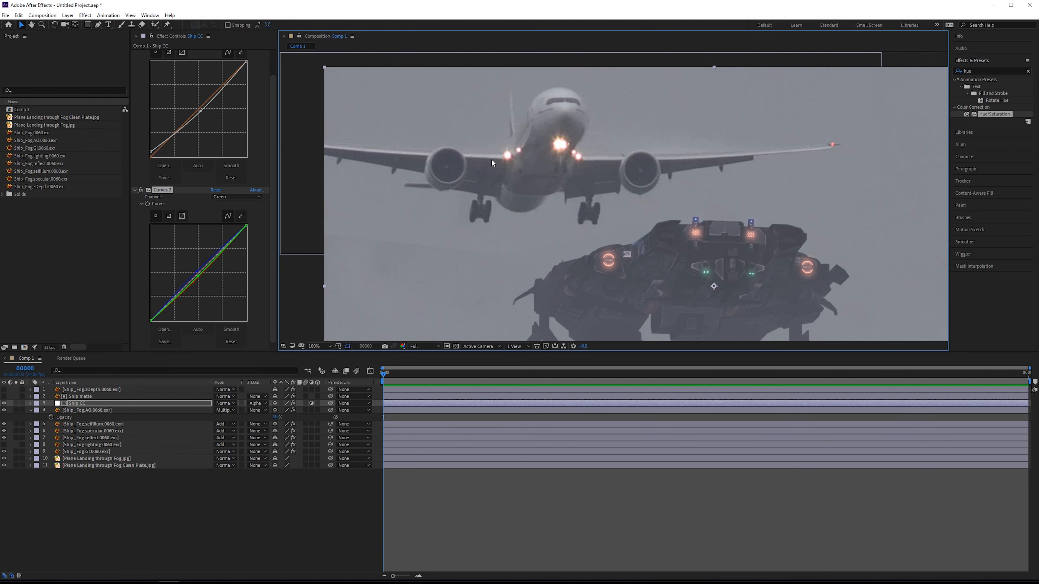
left_click_drag(663, 222, 591, 150)
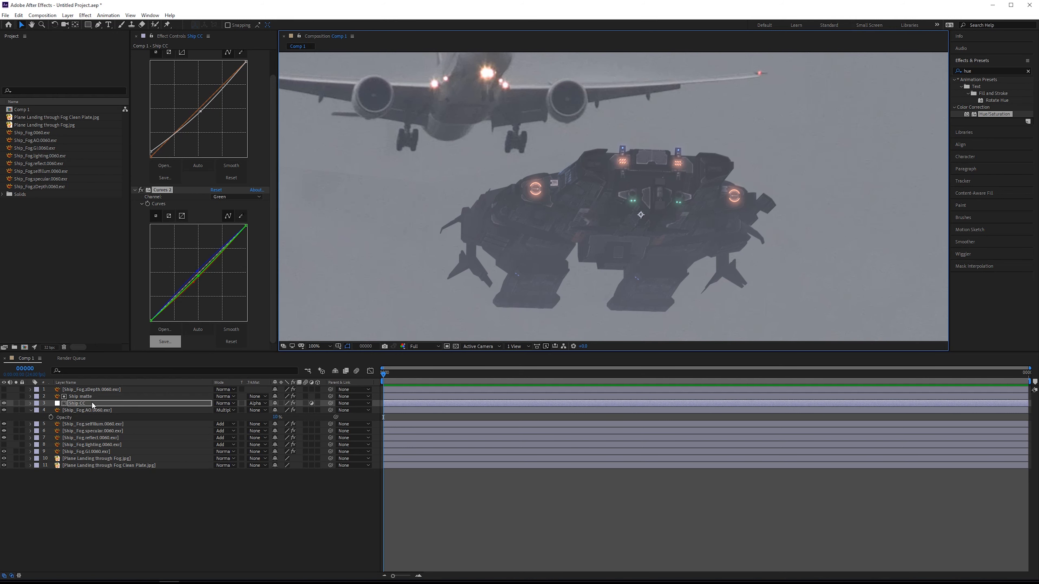
Create a null object, move it directly above the Ship matte layer and rename it Defocus Control.
left_click(67, 15)
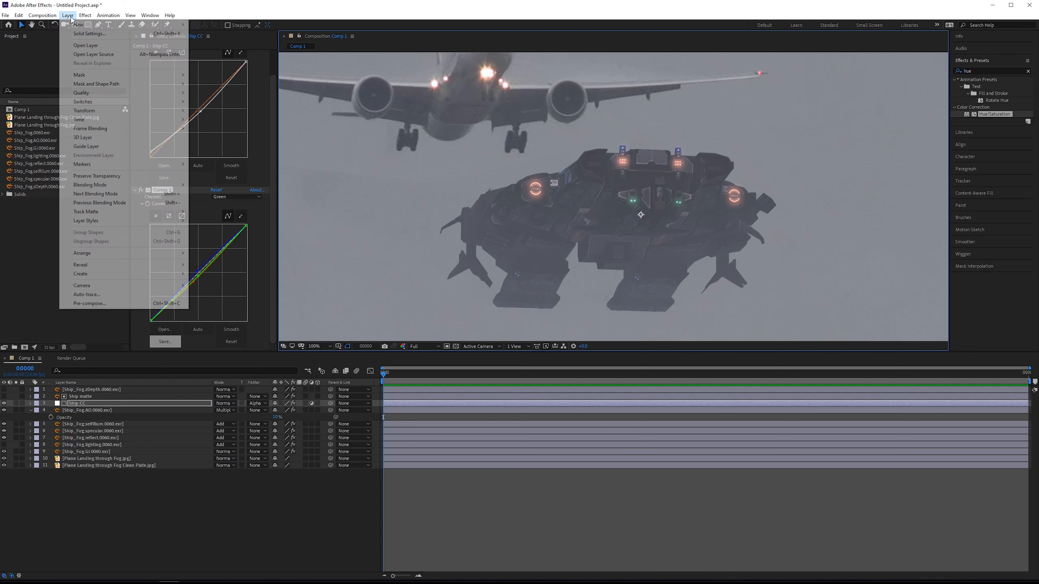
mouse_move(107, 25)
left_click(256, 65)
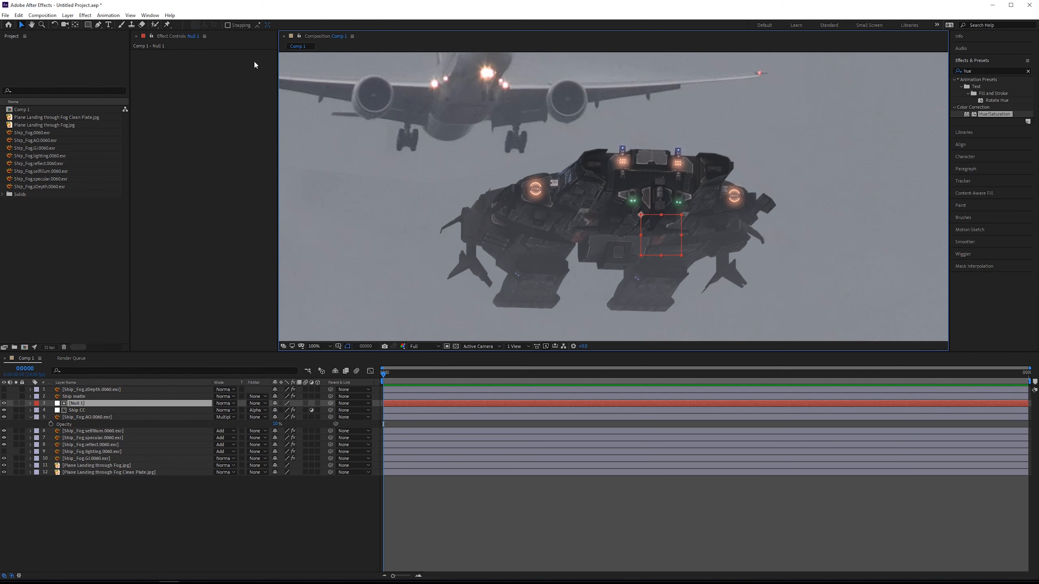
left_click_drag(81, 405, 89, 395)
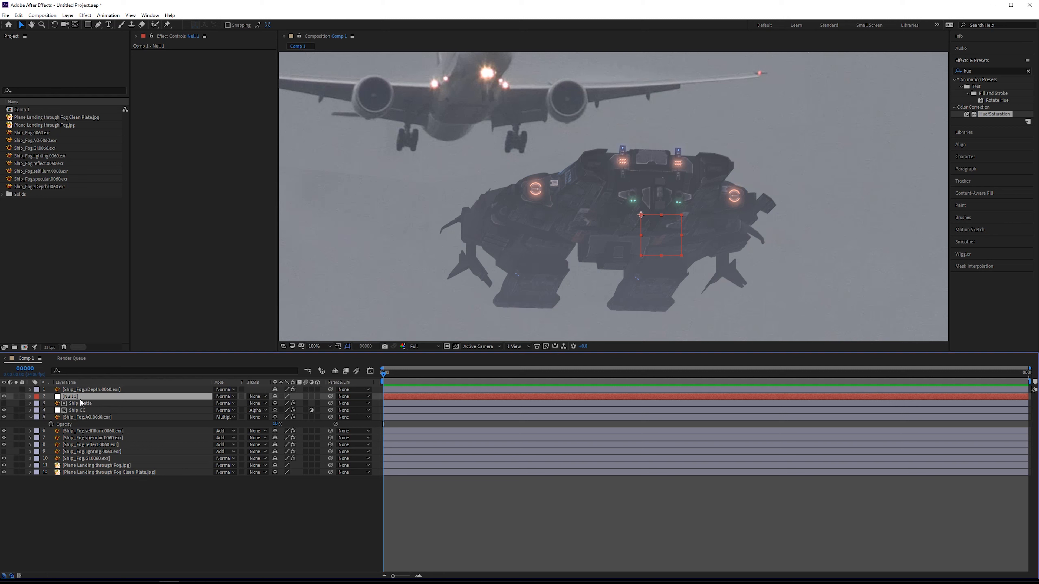
Apply Camera Lens Blur to the Defocus Control null and rename the effect Master Camera Lens Blur.
left_click(989, 70)
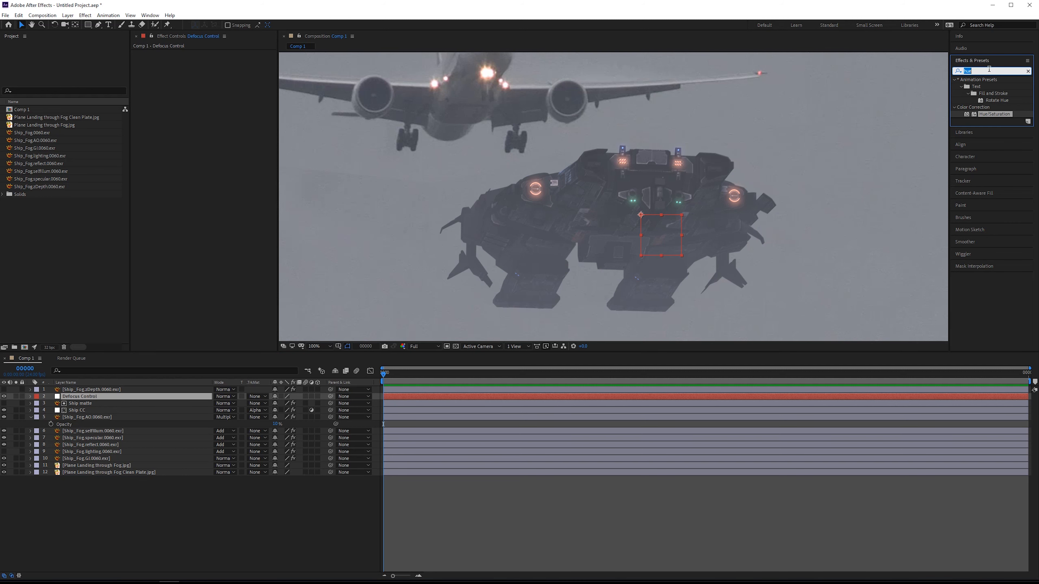
type("camera")
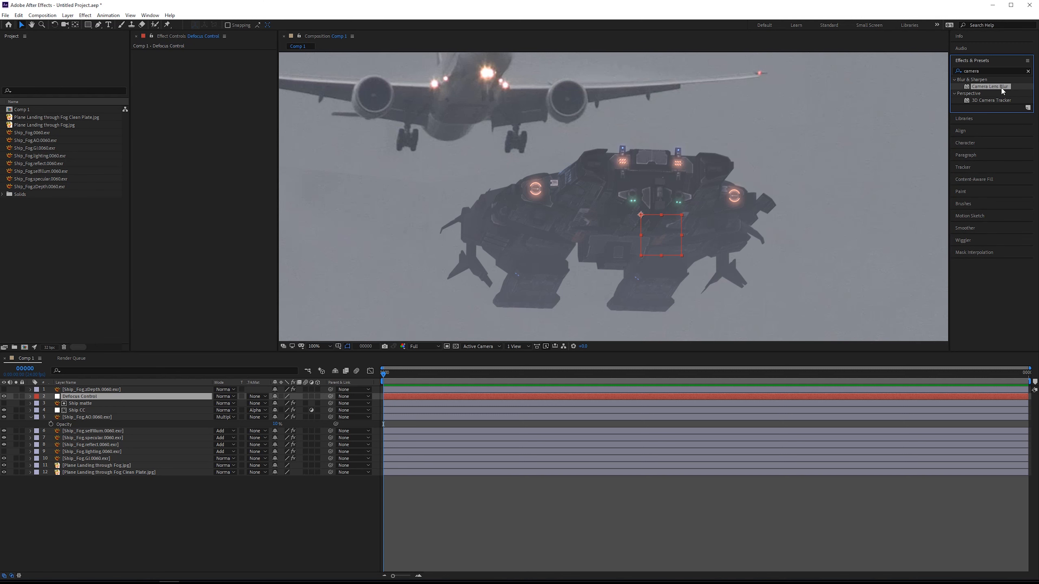
left_click_drag(990, 86, 194, 164)
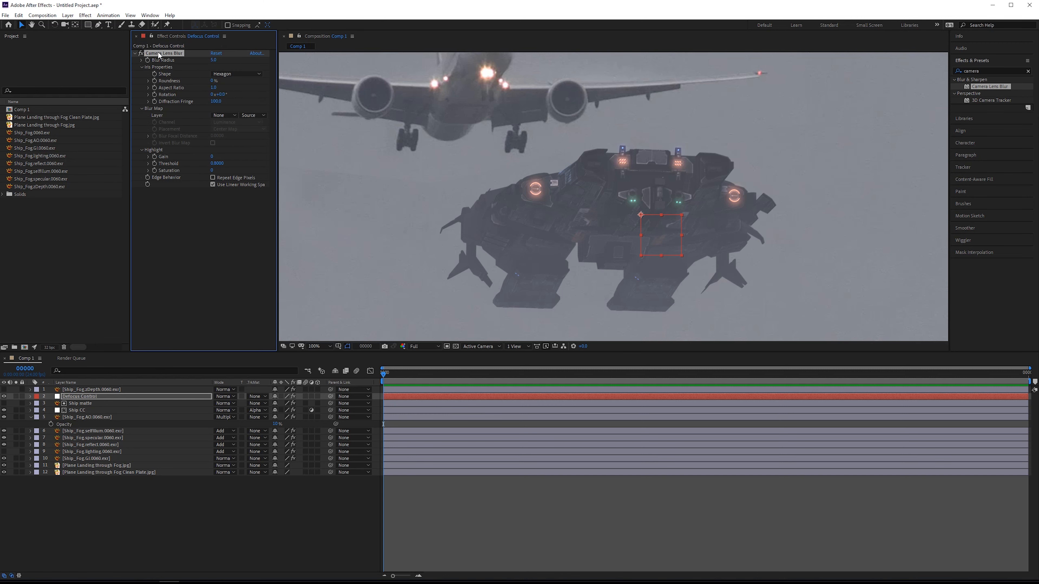
key("Return")
type("Master")
key("Return")
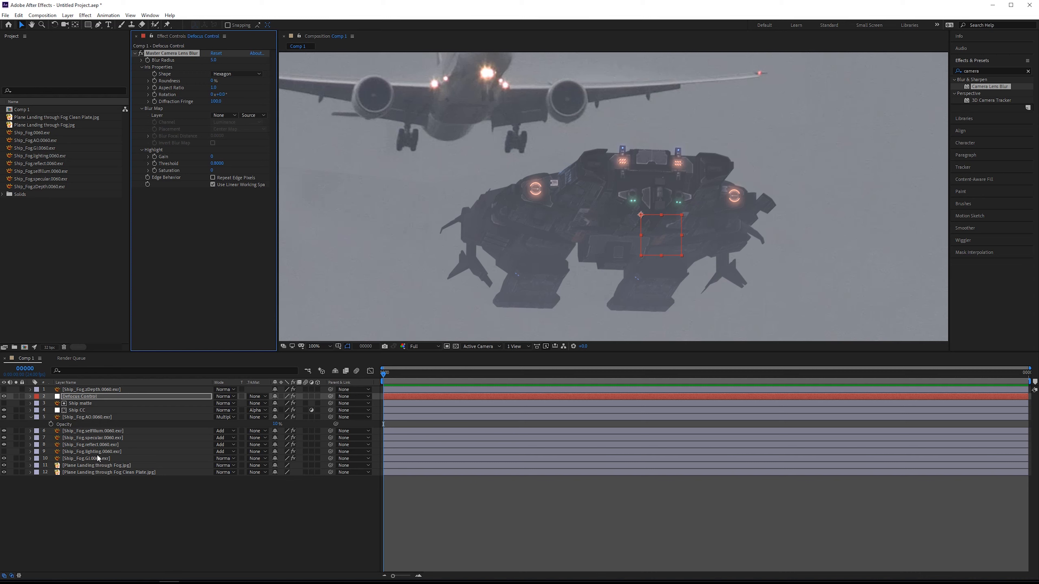
Apply Camera Lens Blur to the Ship matte layer below its Fill effect.
left_click(87, 402)
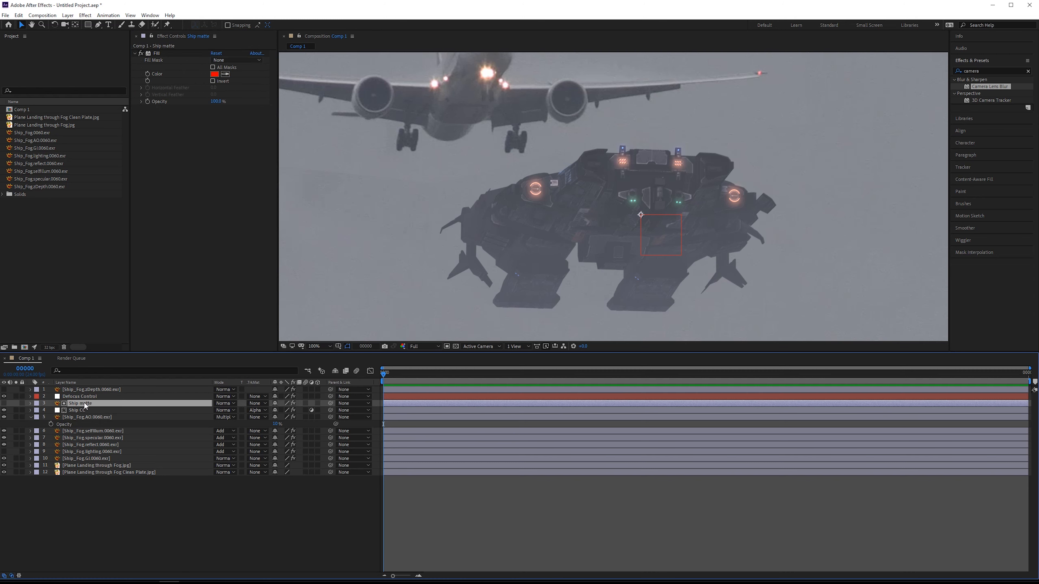
left_click_drag(990, 86, 170, 258)
left_click(95, 403)
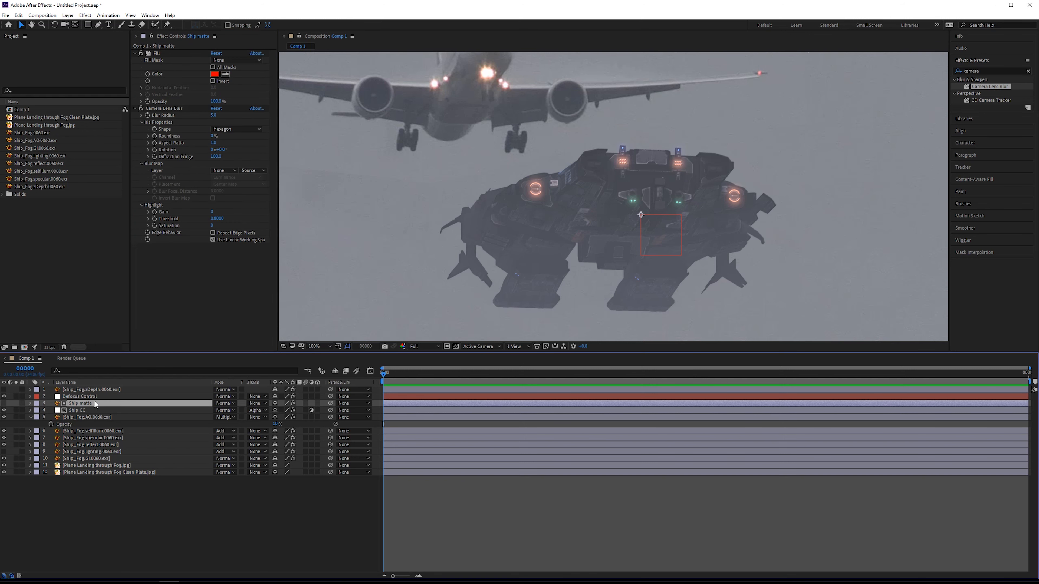
Link the Blur Radius of Ship matte's Camera Lens Blur by expression to the Master Camera Lens Blur radius on Defocus Control.
key("e")
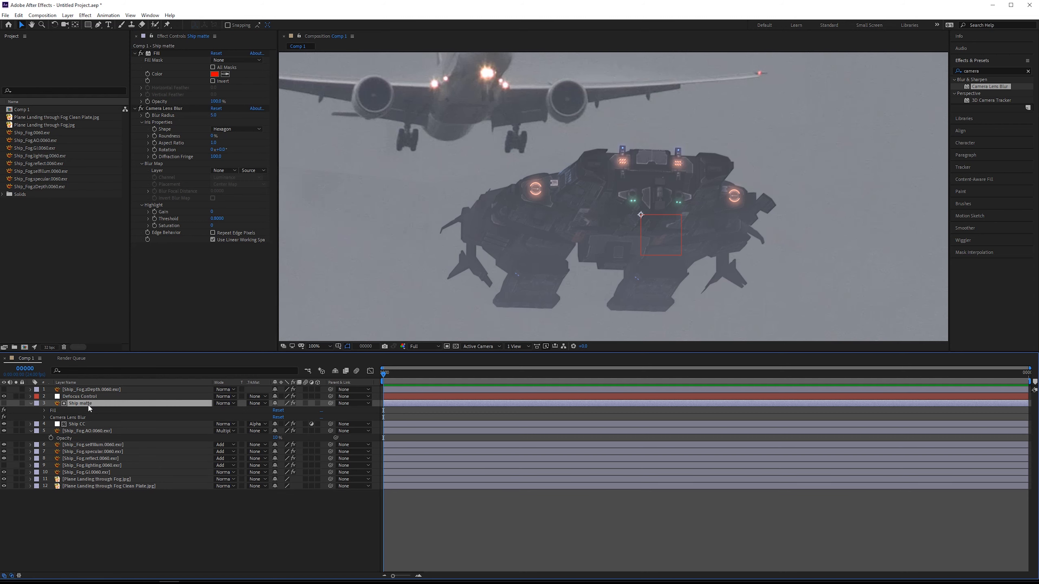
left_click(44, 418)
key("ctrl+Up")
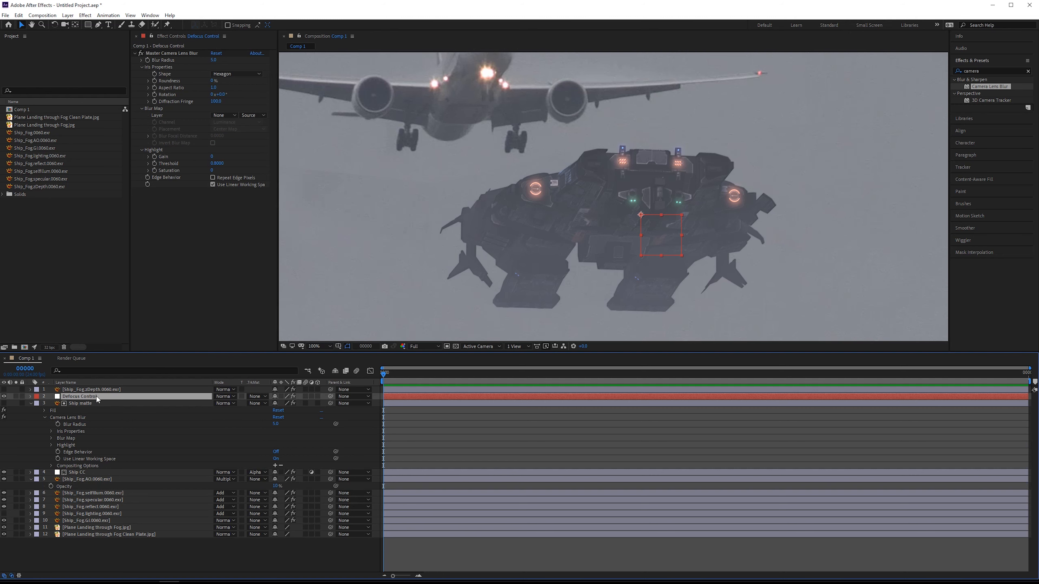
key("e")
left_click(44, 404)
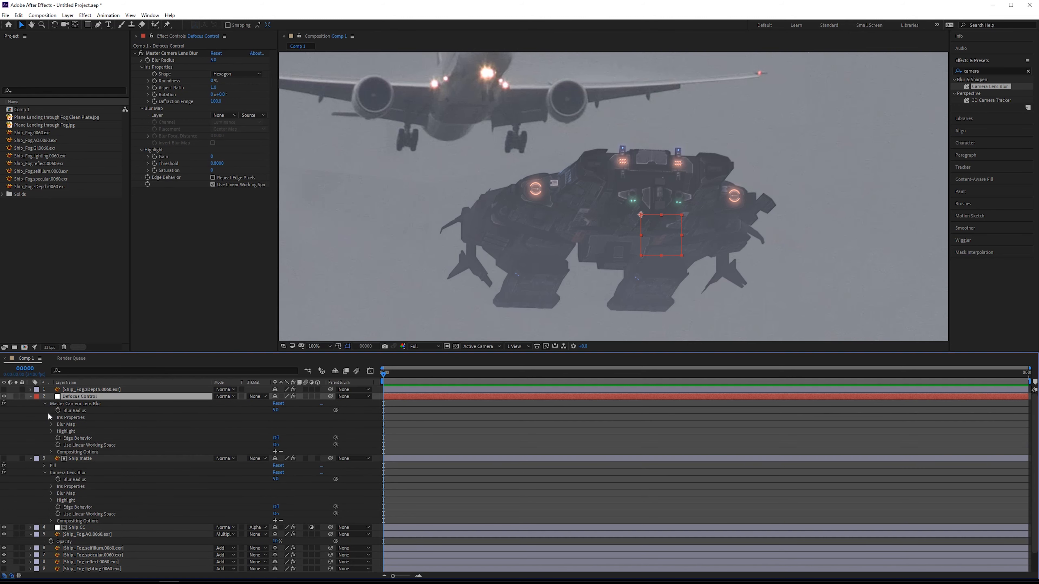
left_click(59, 480, "alt")
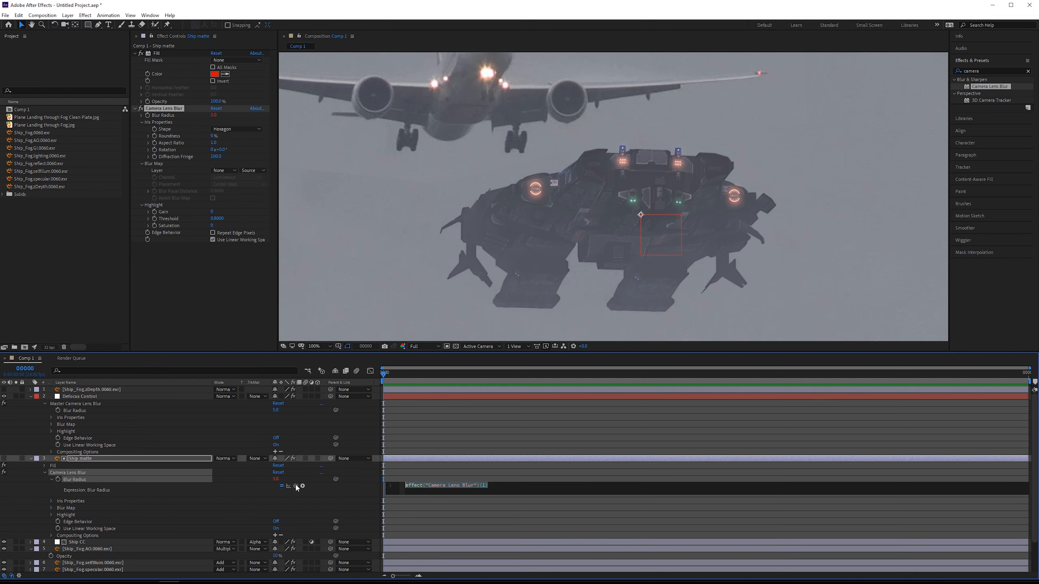
left_click_drag(296, 486, 95, 410)
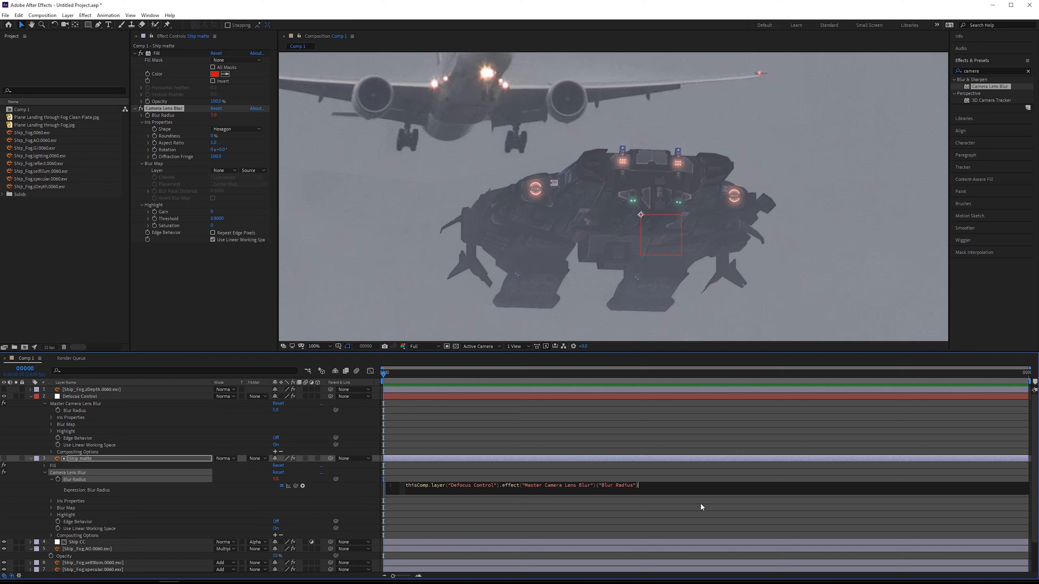
left_click(719, 510)
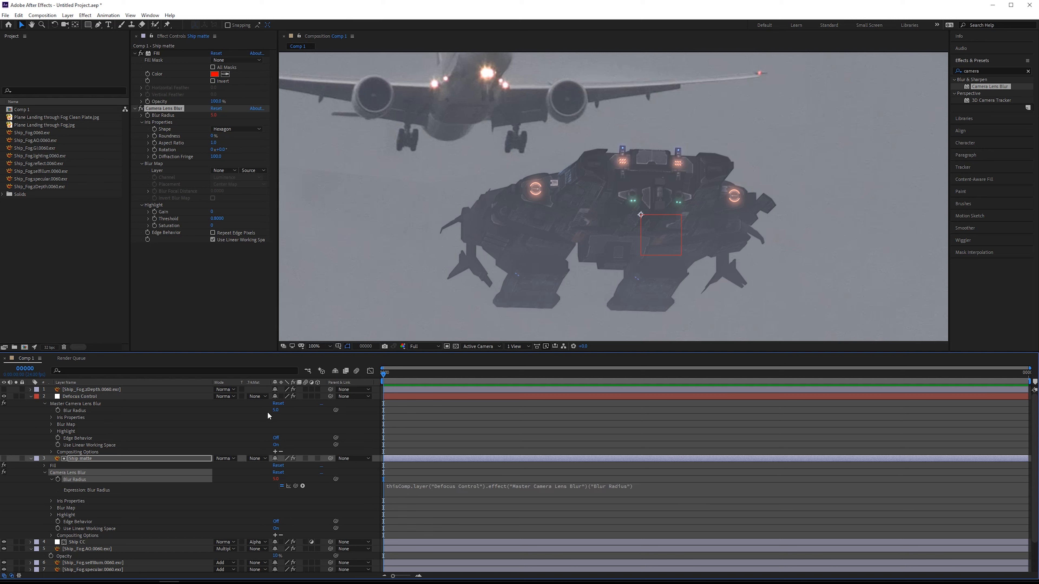
Set the Master Camera Lens Blur's Blur Radius on Defocus Control to 2.0 and check the linked radius on Ship matte.
left_click(278, 410)
key("Return")
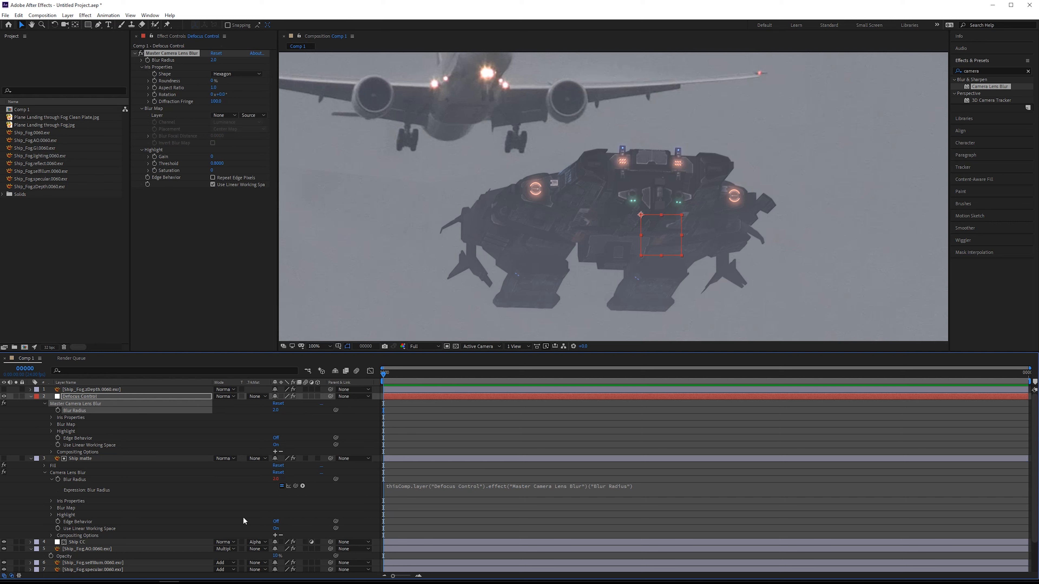
left_click(80, 458)
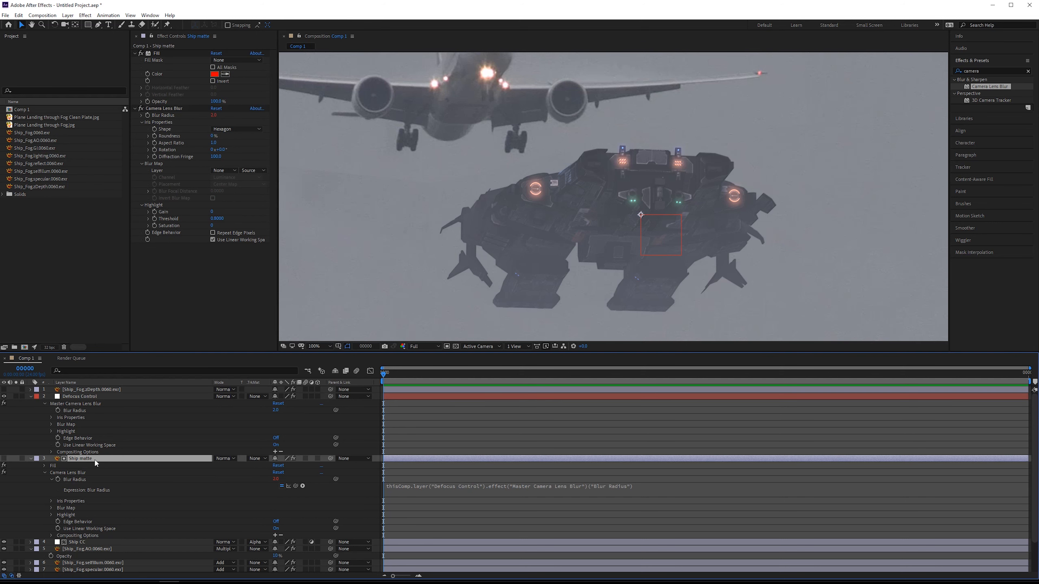
Copy the linked Camera Lens Blur from Ship matte and paste it onto the AO, selfIllum, specular, reflect, lighting and GI layers.
left_click(163, 109)
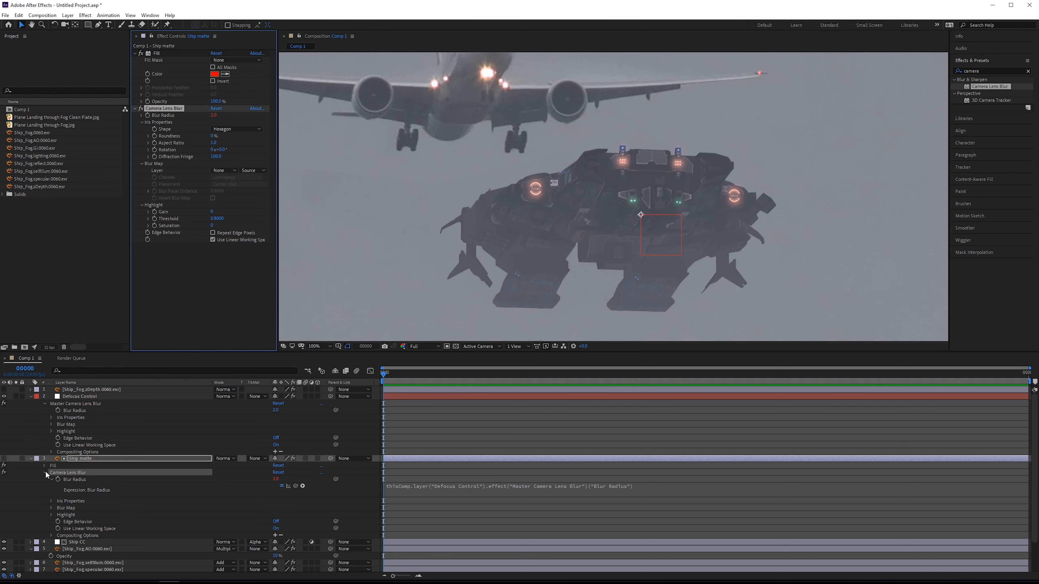
scroll(91, 528, "down", 3)
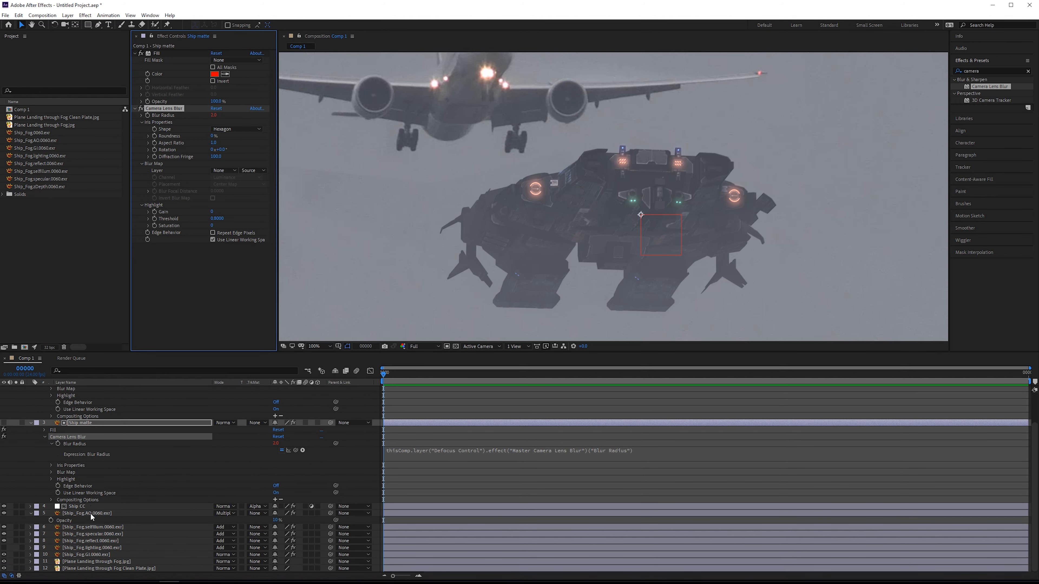
left_click(90, 514)
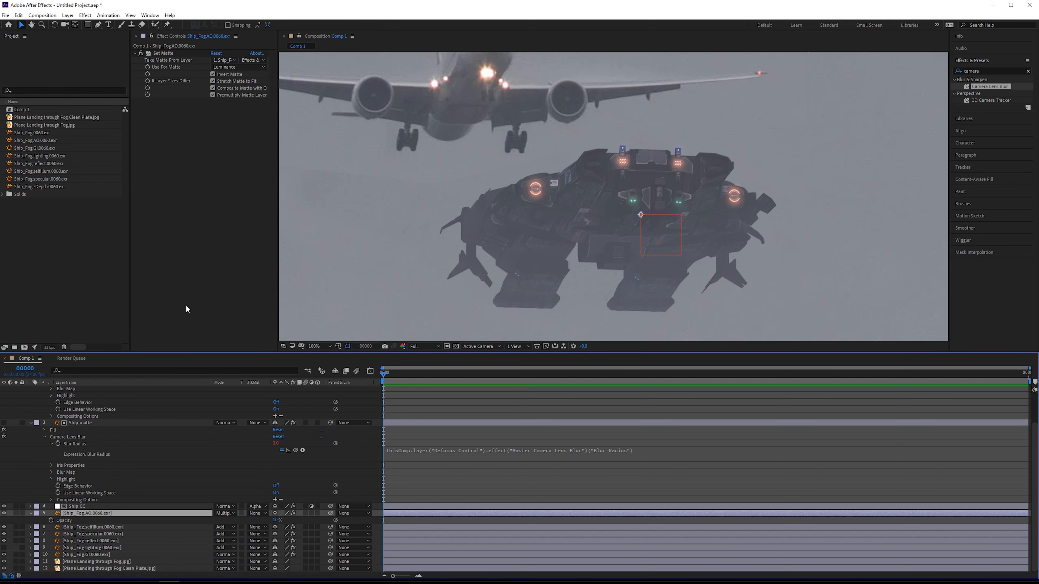
key("ctrl+v")
left_click(112, 535)
key("ctrl+v")
left_click(111, 542)
key("ctrl+v")
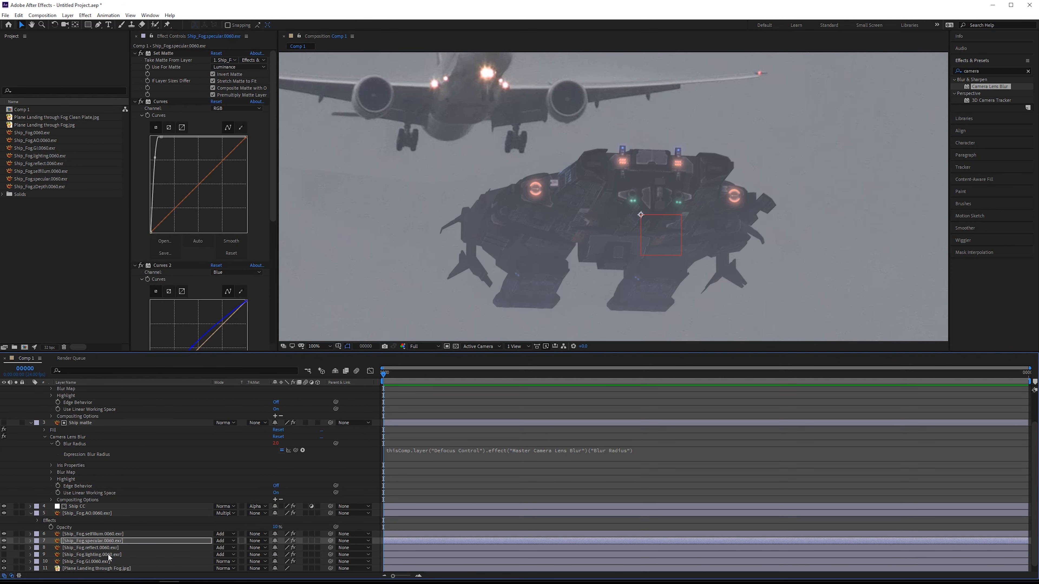
left_click(109, 548)
key("ctrl+v")
left_click(109, 556)
key("ctrl+v")
Set the Master Camera Lens Blur's Blur Radius on Defocus Control to 1.5 and compare the ship's softness with the plane.
left_click_drag(594, 170, 629, 324)
scroll(600, 200, "up", 1)
left_click_drag(778, 105, 748, 95)
scroll(741, 96, "down", 1)
left_click_drag(701, 145, 628, 160)
scroll(85, 420, "up", 2)
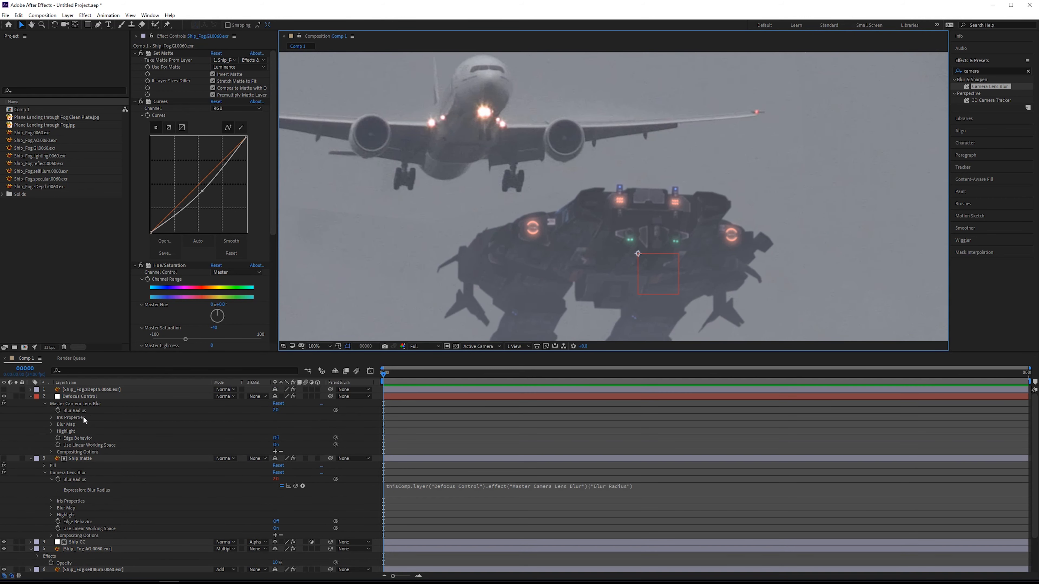
left_click(91, 396)
scroll(439, 256, "up", 1)
left_click(213, 60)
type("1")
key("Return")
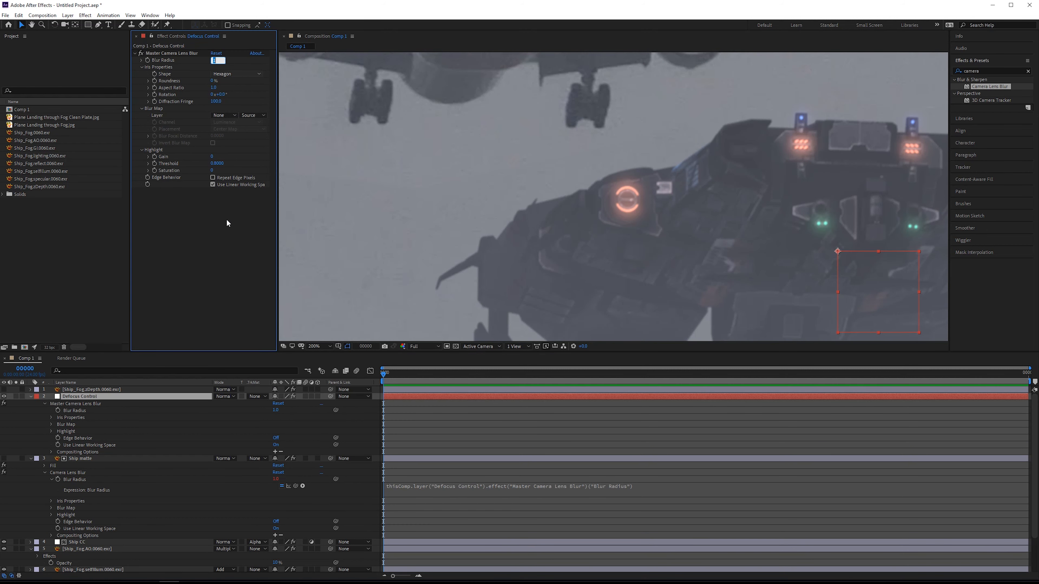
key("Return")
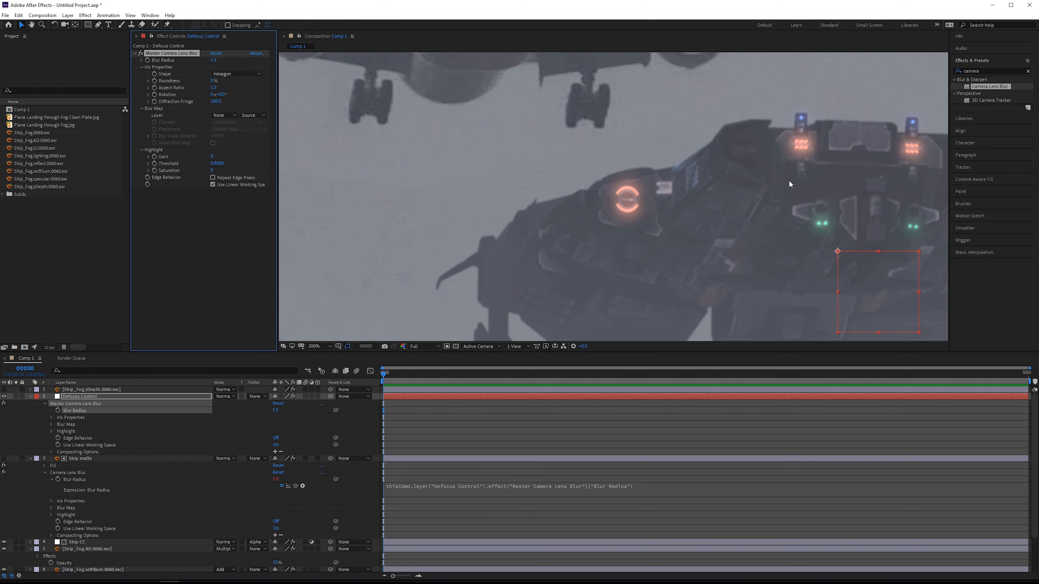
left_click_drag(706, 207, 620, 236)
scroll(451, 231, "down", 1)
left_click_drag(632, 192, 550, 145)
Collapse the expanded properties of the Defocus Control and Ship matte layers.
left_click(31, 397)
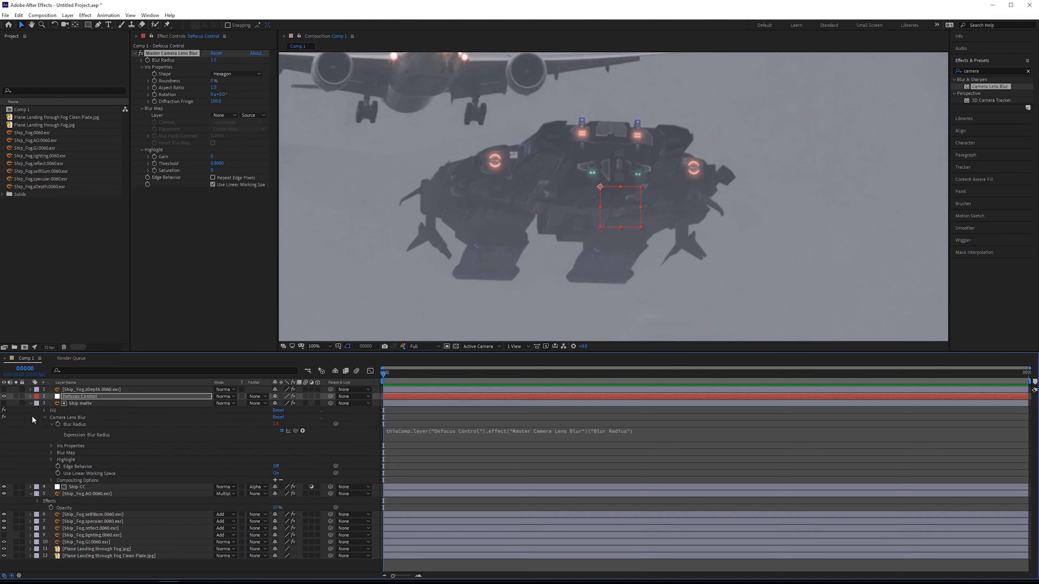
left_click(31, 404)
left_click_drag(553, 185, 603, 219)
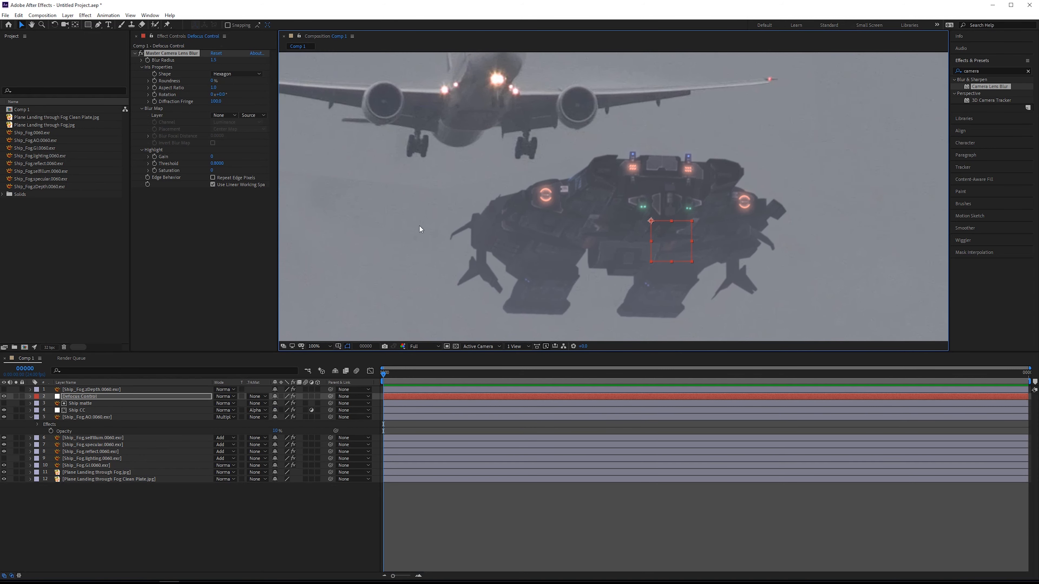
Find the Match Grain effect and apply it to the Ship CC adjustment layer below Curves 2.
left_click(82, 410)
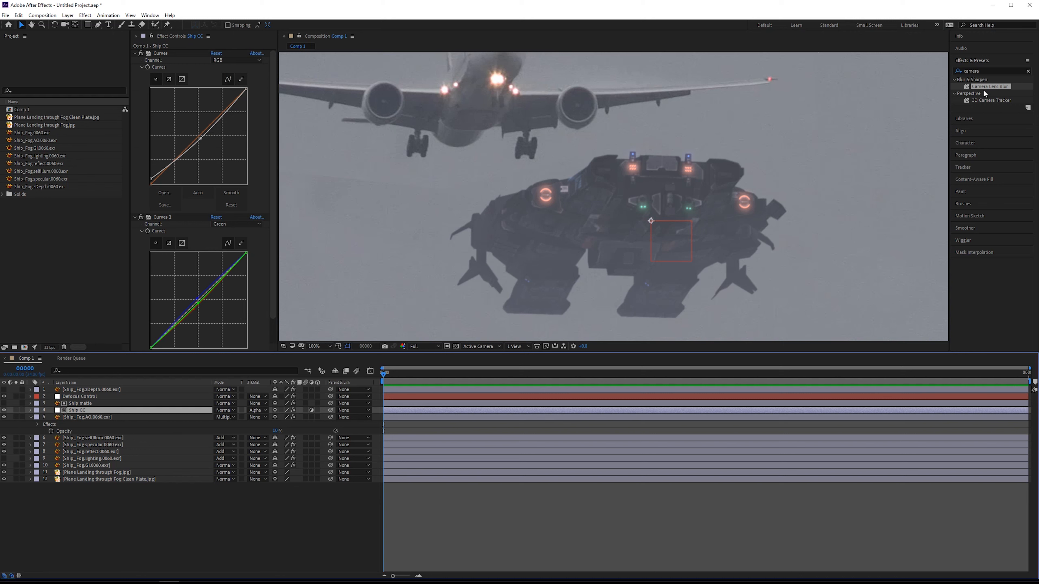
left_click(986, 70)
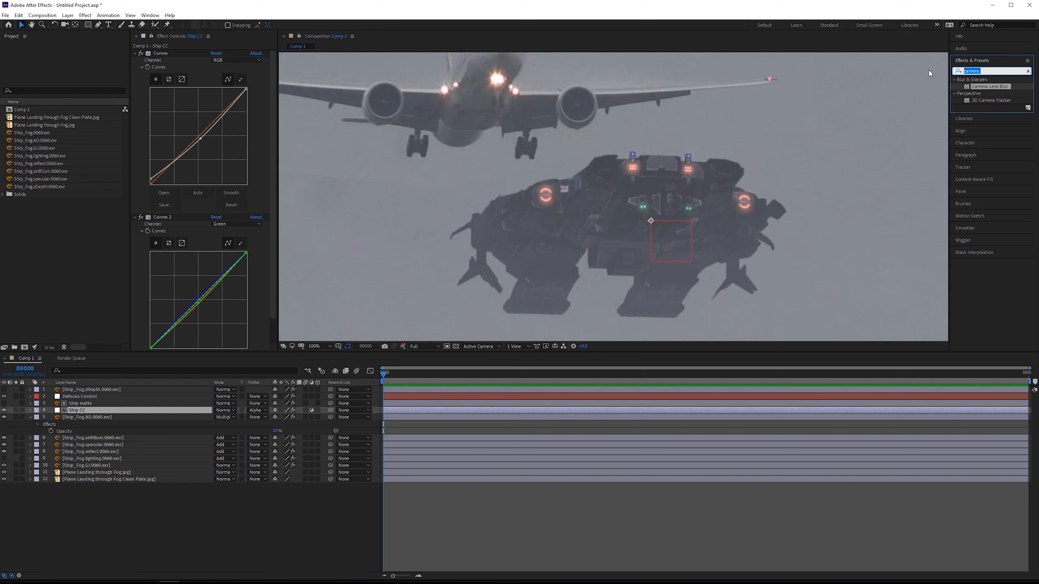
type("match")
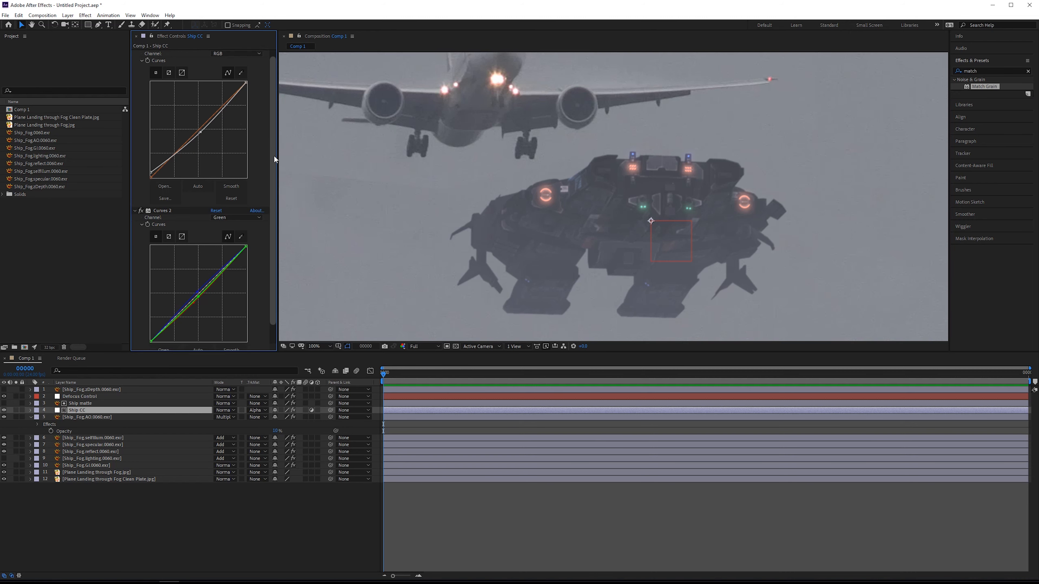
scroll(274, 155, "down", 2)
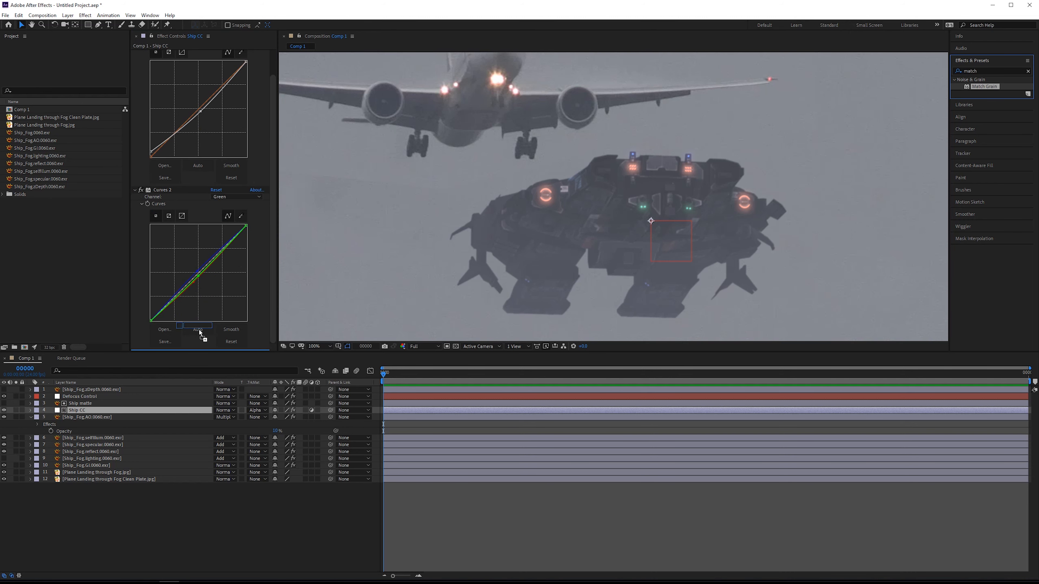
left_click_drag(199, 330, 204, 332)
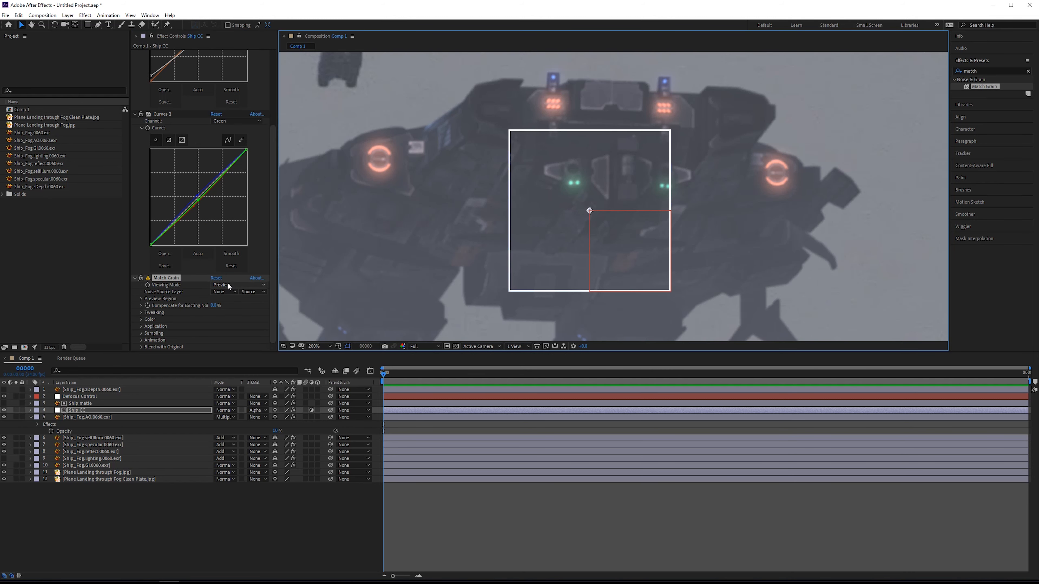
Set Match Grain's Viewing Mode to Final Output and its Noise Source Layer to Plane Landing through Fog.jpg.
left_click(227, 282)
left_click(247, 331)
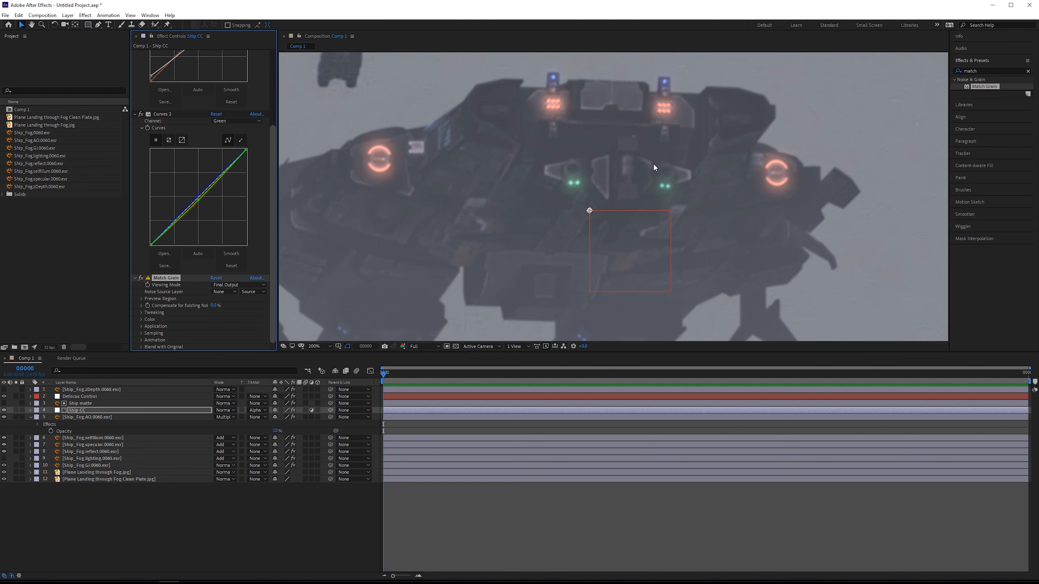
left_click(226, 292)
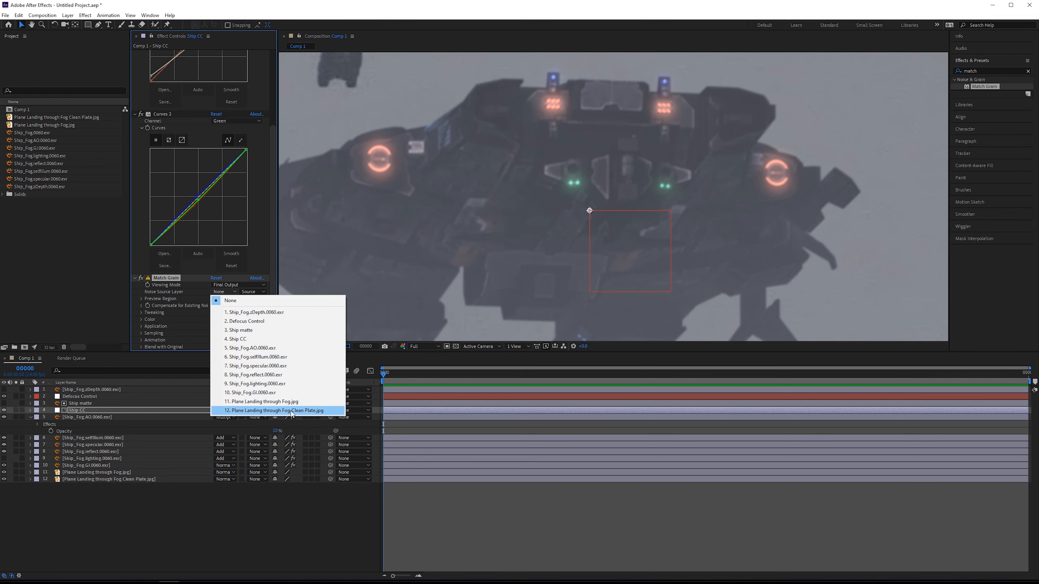
left_click(285, 405)
Examine the matched grain on the ship up close against the surrounding foggy sky.
scroll(586, 211, "up", 3)
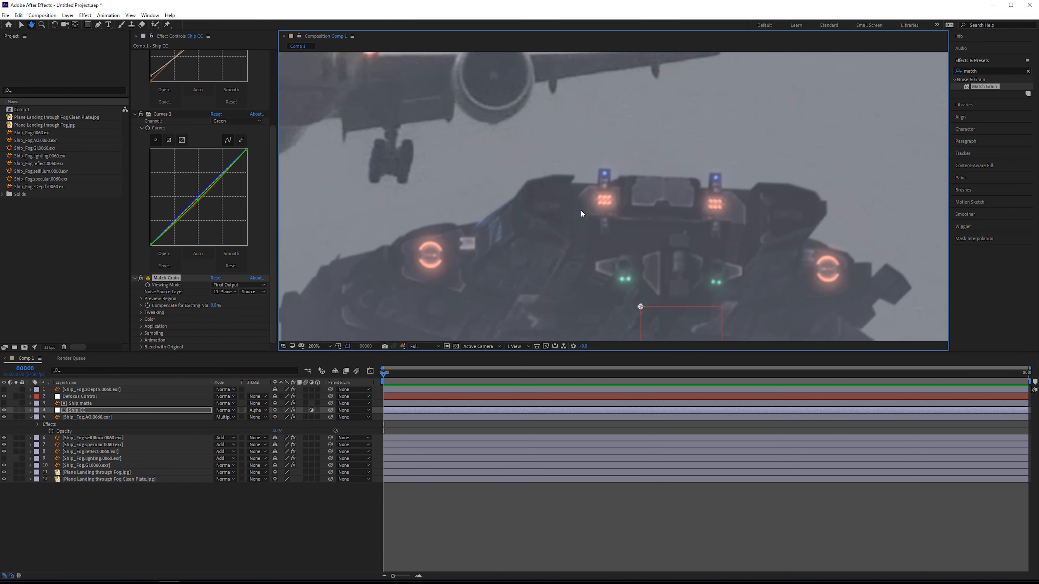
scroll(612, 191, "up", 1)
left_click_drag(680, 129, 263, 134)
scroll(722, 233, "down", 1)
scroll(671, 172, "down", 1)
scroll(650, 200, "up", 2)
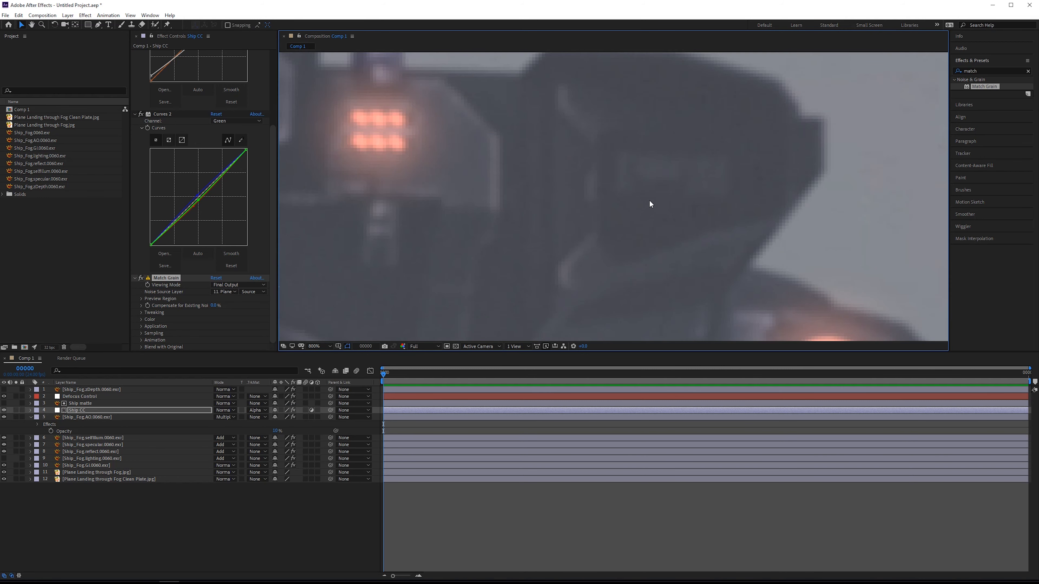
scroll(650, 199, "down", 3)
scroll(462, 247, "up", 1)
key("v")
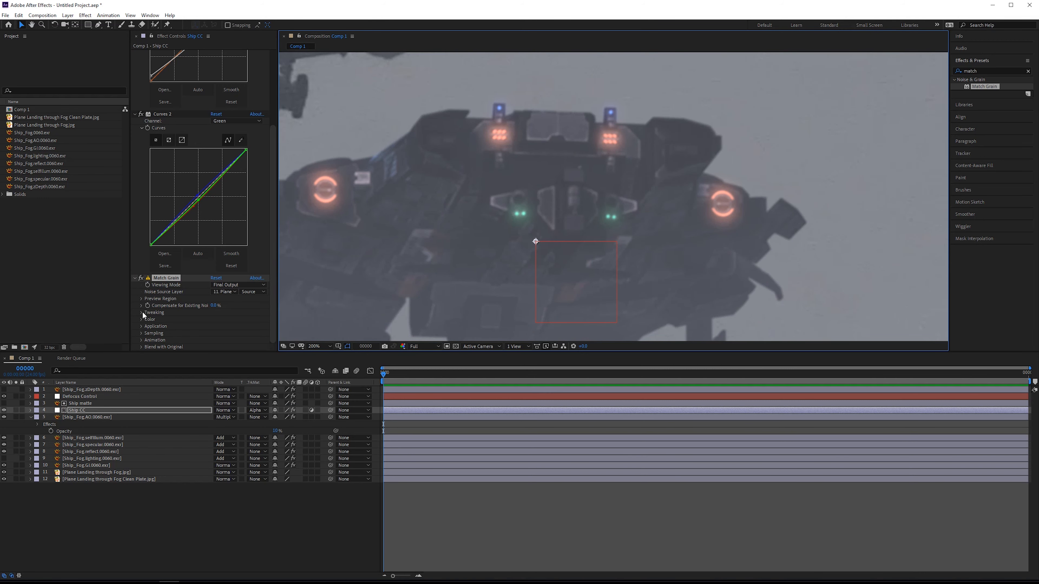
Set the Intensity under Match Grain's Tweaking settings to 2 on Ship CC.
left_click(142, 313)
scroll(187, 326, "down", 1)
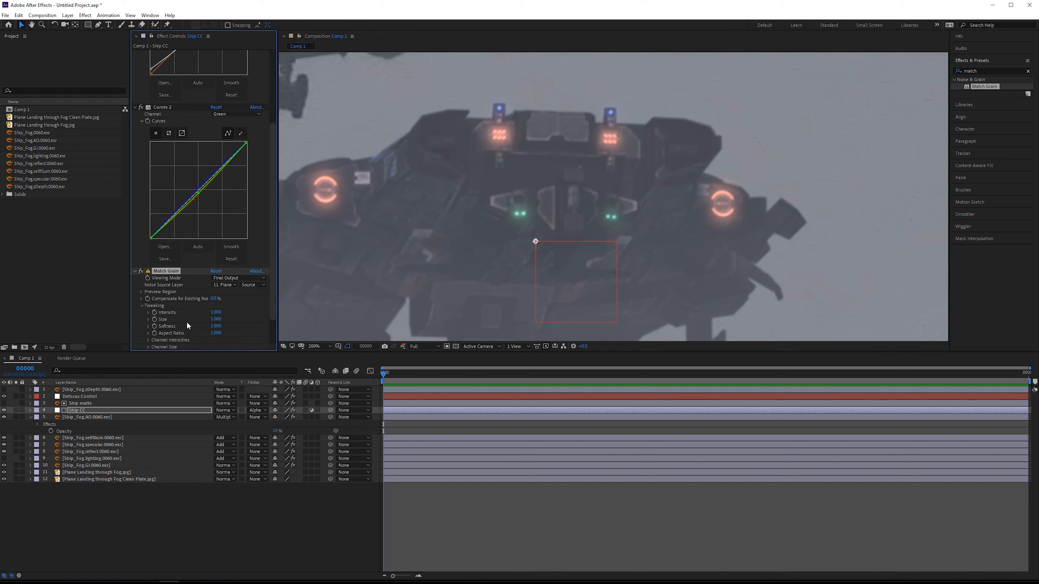
left_click(215, 312)
type("2")
key("Return")
left_click_drag(487, 216, 609, 283)
key("period")
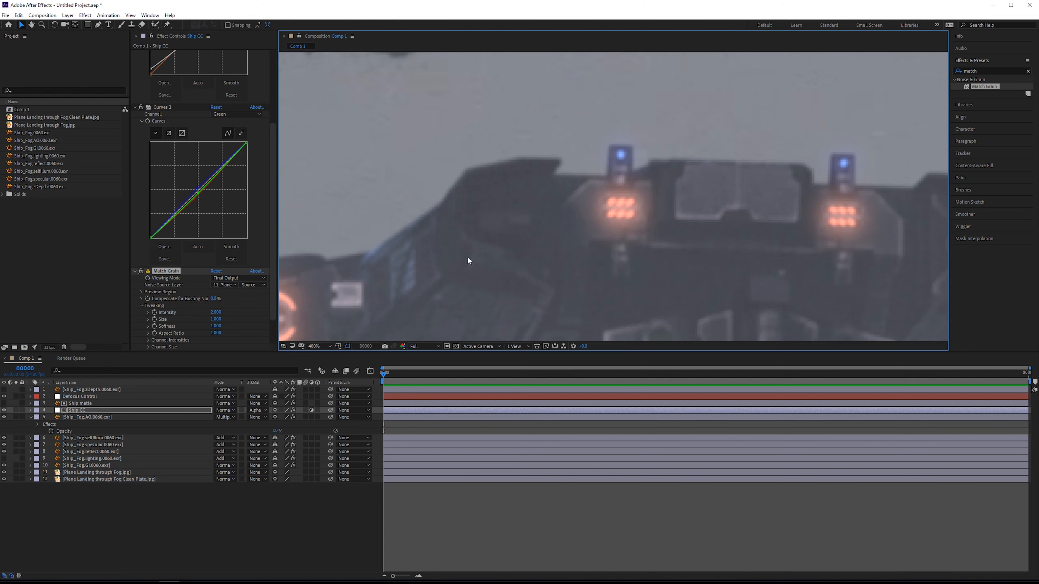
Compare the grain on the ship with the fog and plane at several magnifications, ending with the whole composition fitted in view.
scroll(854, 228, "down", 2)
left_click_drag(598, 223, 618, 228)
left_click_drag(614, 268, 597, 222)
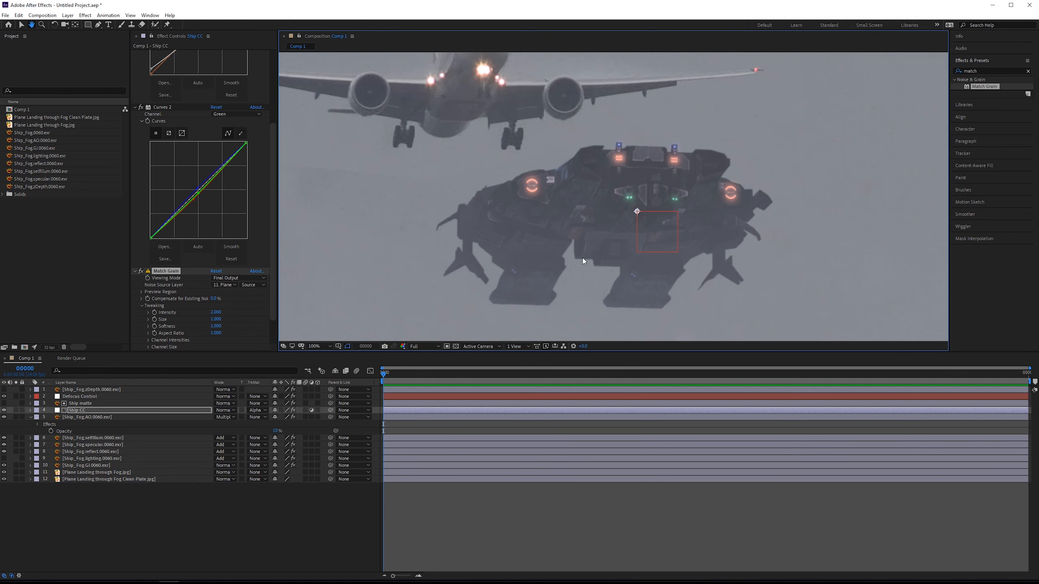
left_click_drag(533, 322, 568, 238)
scroll(561, 241, "up", 1)
scroll(638, 190, "up", 2)
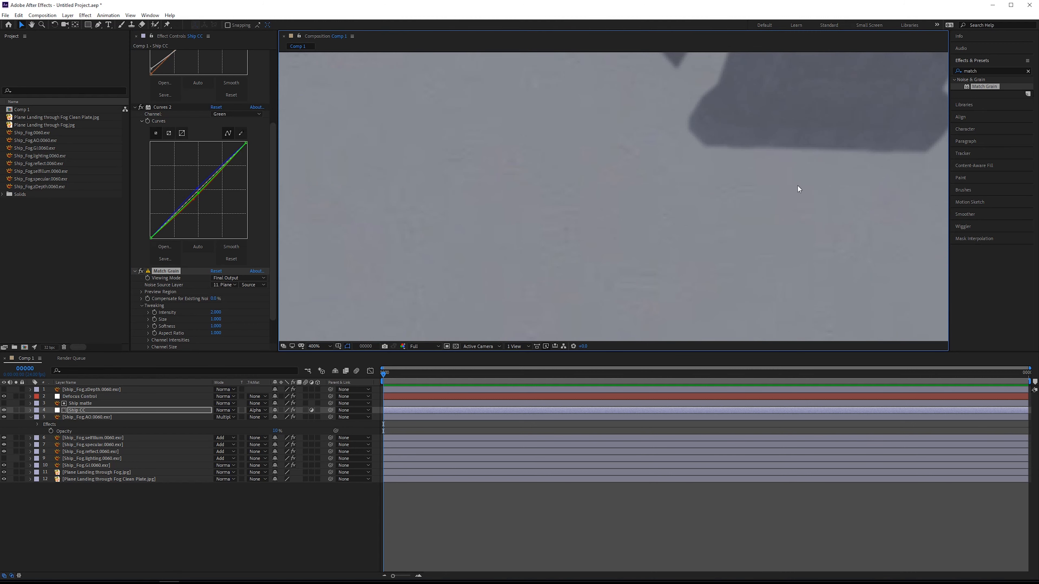
scroll(799, 189, "down", 2)
left_click_drag(534, 149, 460, 74)
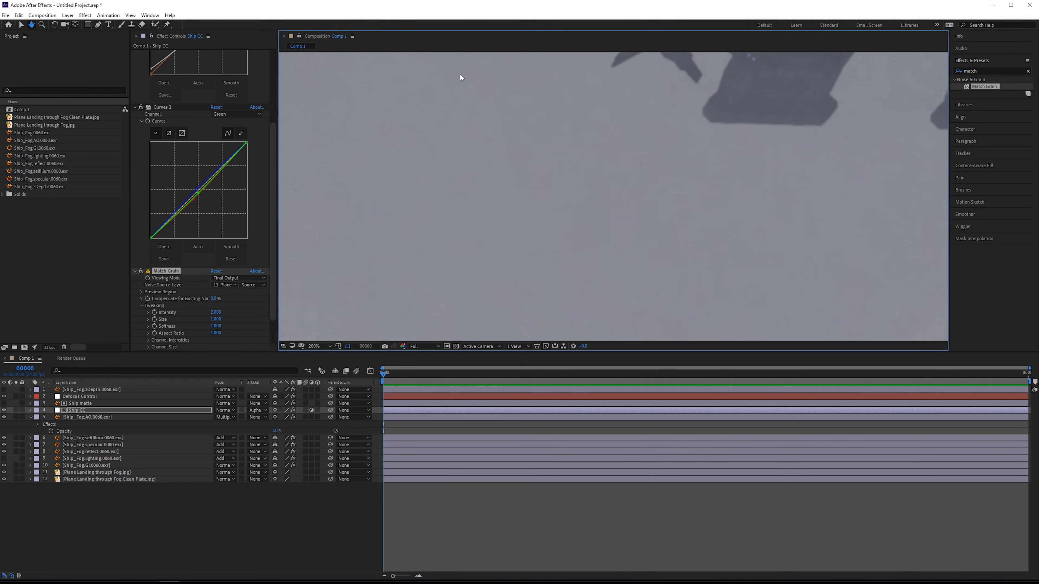
left_click_drag(638, 187, 557, 206)
scroll(534, 228, "up", 2)
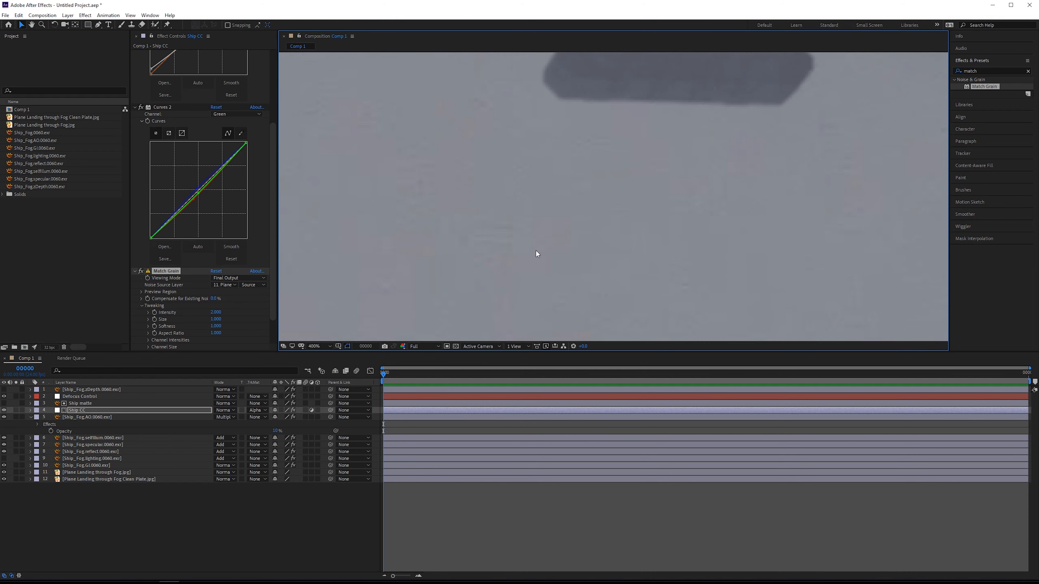
scroll(802, 241, "down", 2)
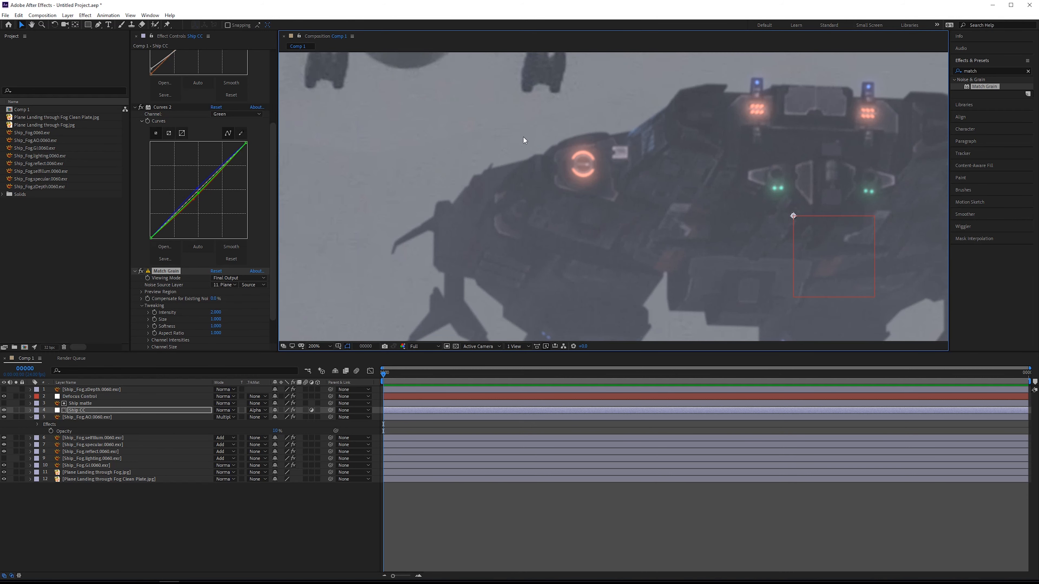
scroll(641, 127, "down", 2)
scroll(767, 135, "up", 2)
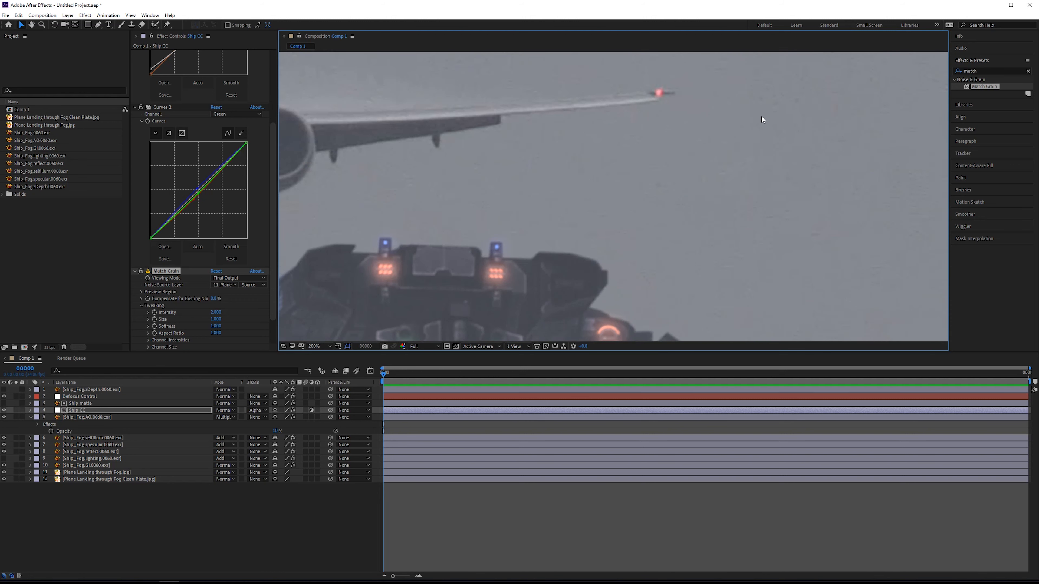
scroll(710, 187, "down", 2)
left_click(327, 347)
left_click(338, 363)
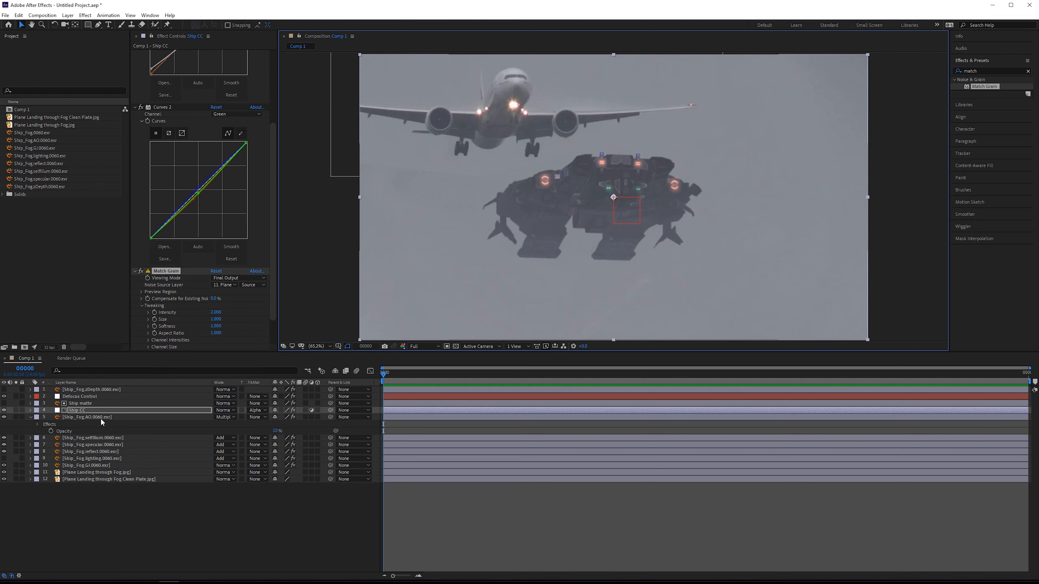
Refine the RGB curve of Ship CC's first Curves effect by adding an upper-midtone point and nudging the midpoint.
key("ctrl+Up")
left_click(115, 411)
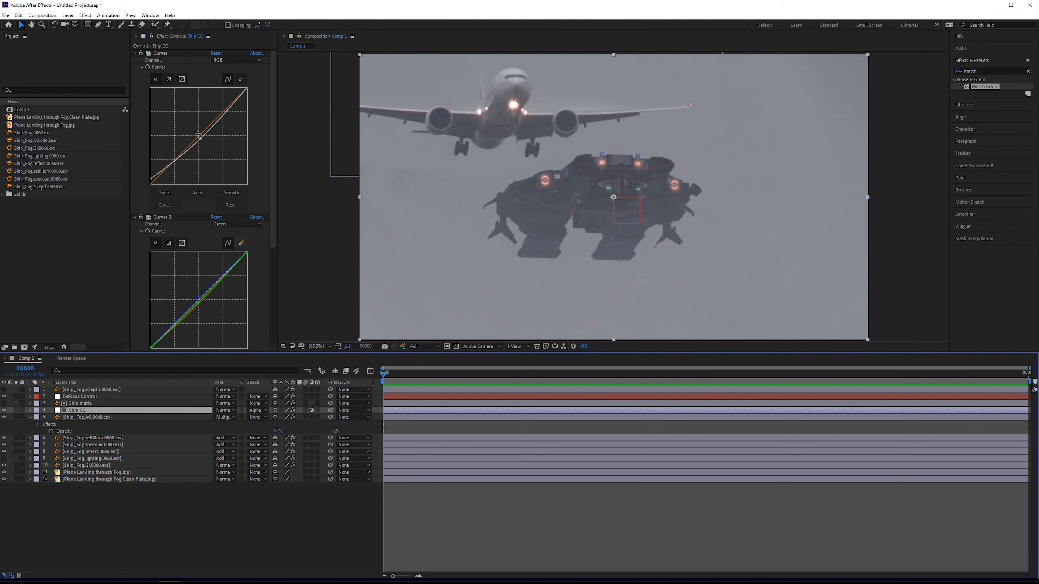
left_click_drag(200, 138, 199, 137)
left_click(217, 118)
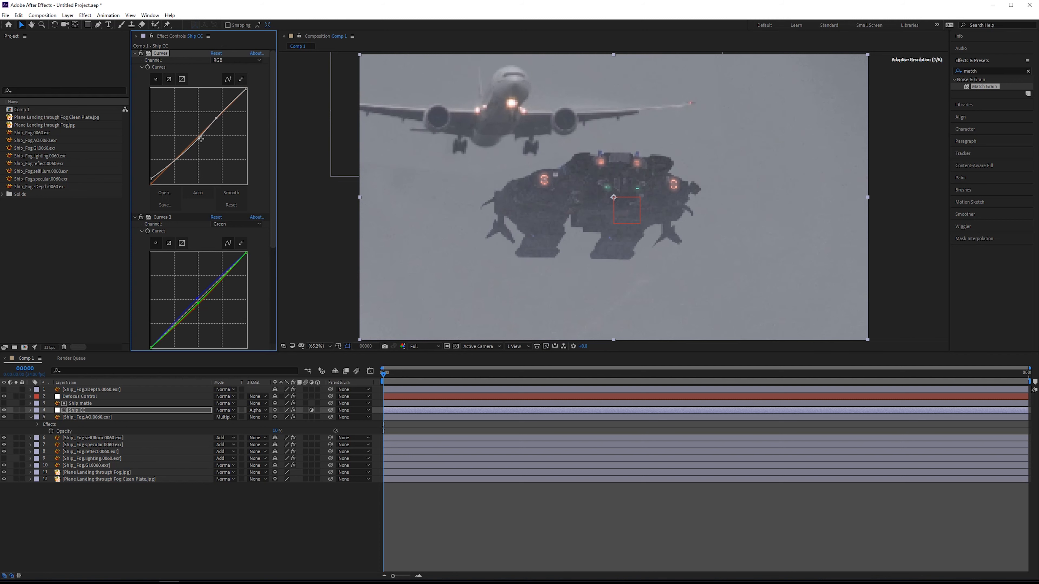
left_click_drag(199, 139, 198, 139)
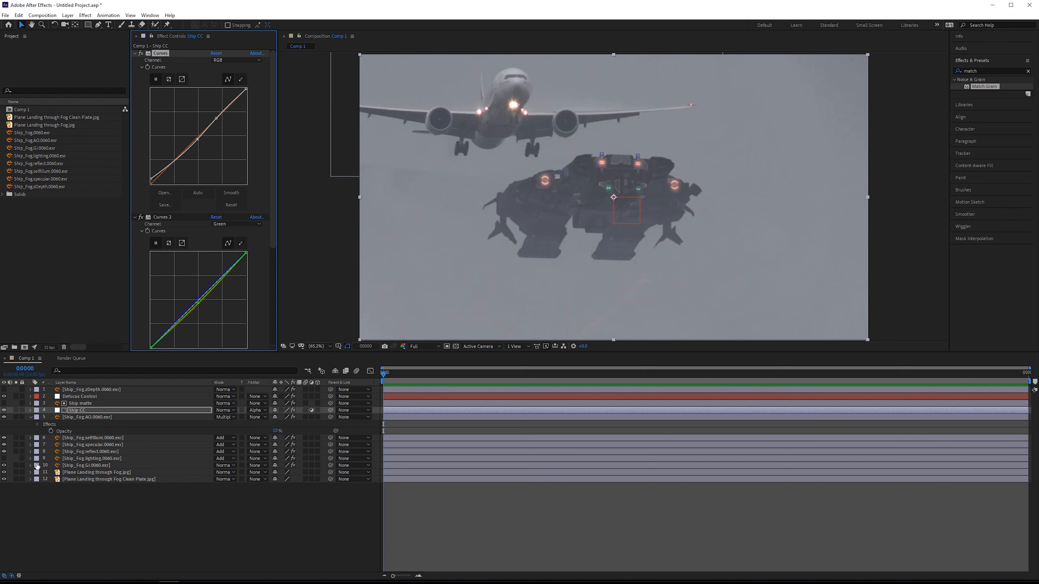
Turn on the Ship_Fog.lighting layer and toggle its visibility to compare its effect on the ship up close.
left_click(3, 460)
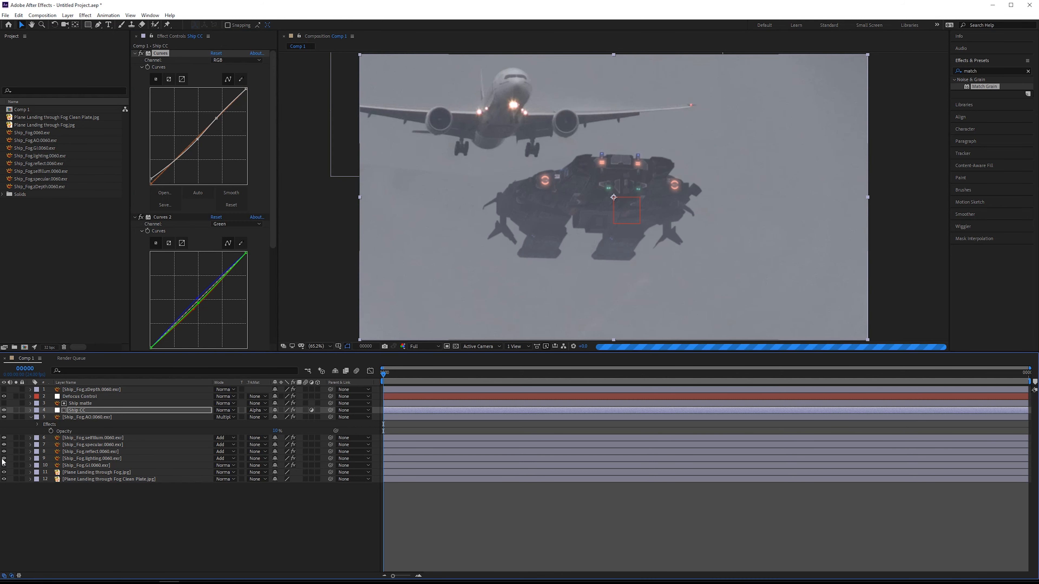
left_click(3, 460)
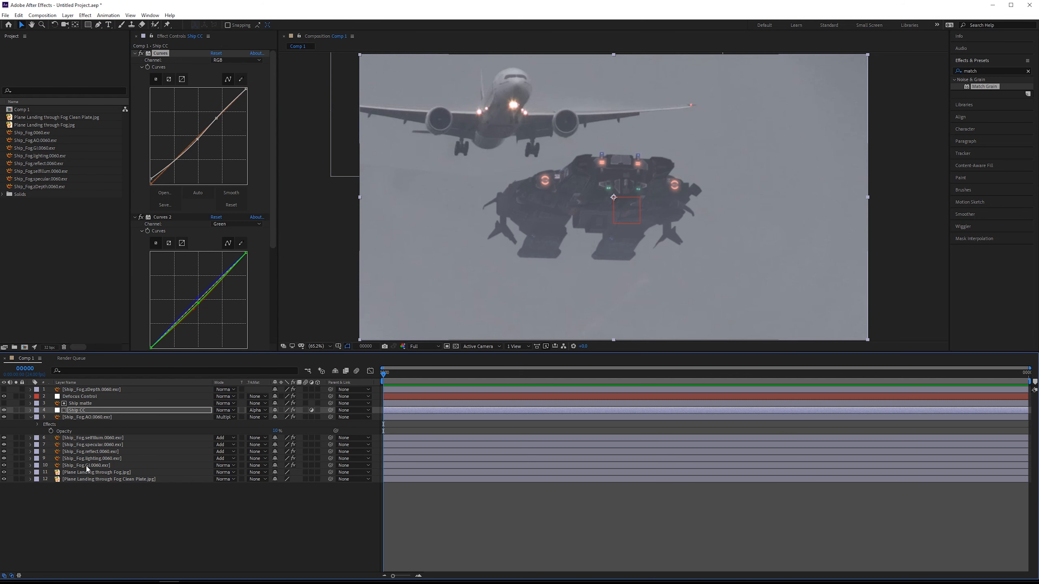
left_click(104, 459)
scroll(656, 231, "up", 1)
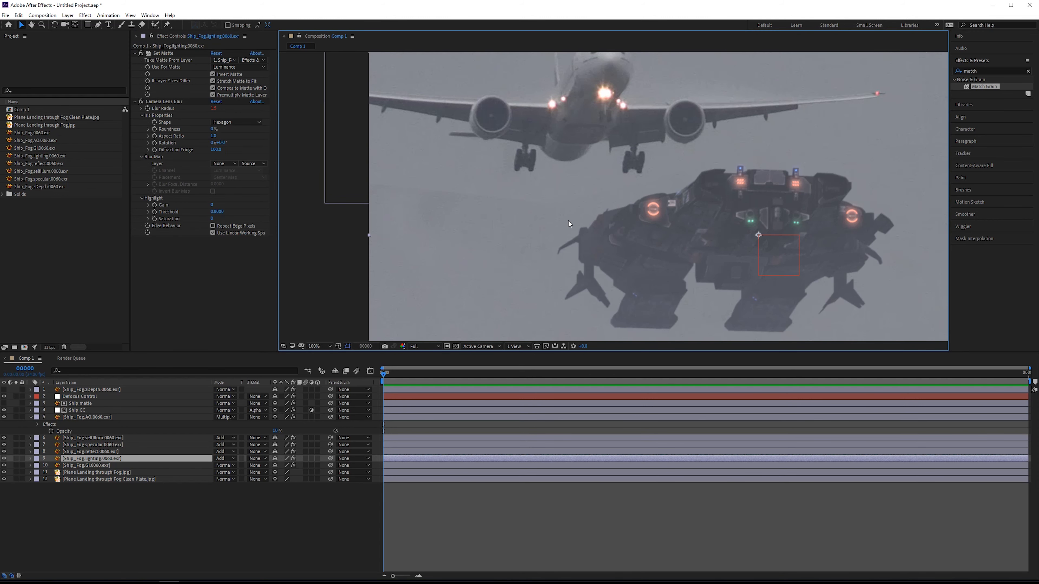
scroll(569, 224, "up", 1)
left_click(4, 459)
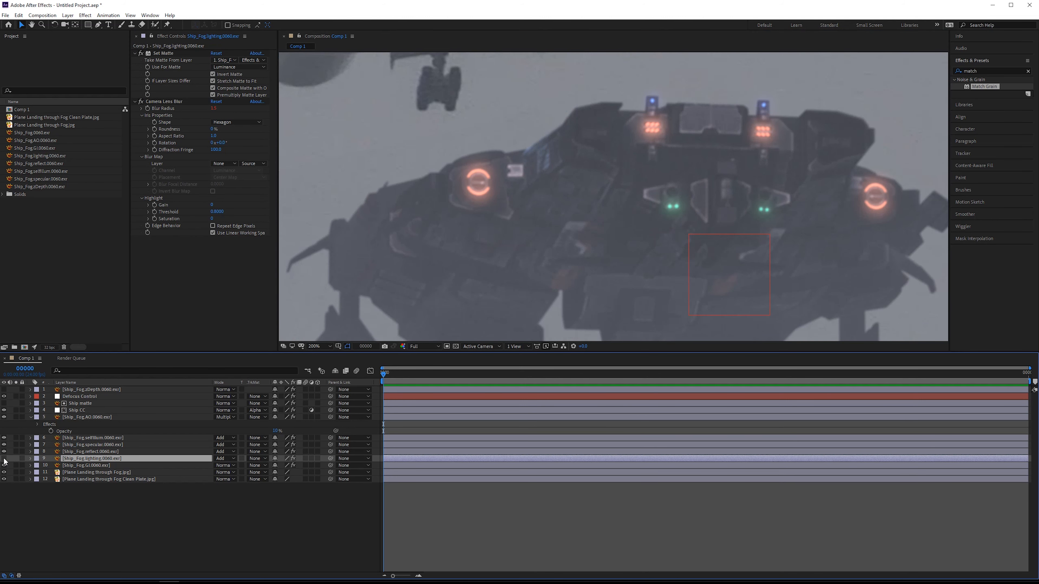
Compare the ship with and without the Ship_Fog.lighting layer, leaving that layer hidden.
left_click(4, 459)
left_click(4, 458)
left_click(4, 459)
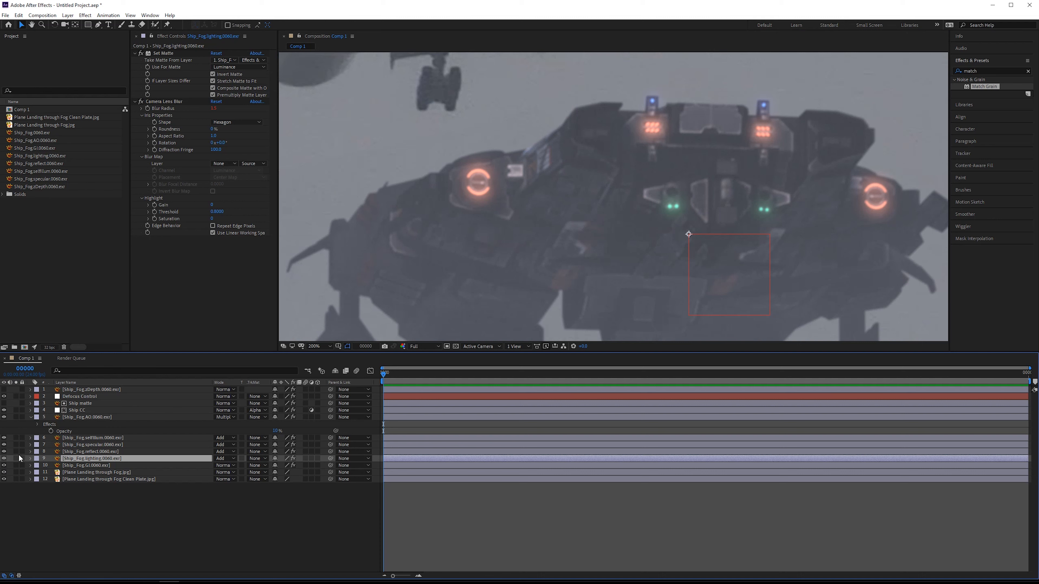
left_click(4, 459)
left_click(4, 459)
scroll(521, 237, "down", 1)
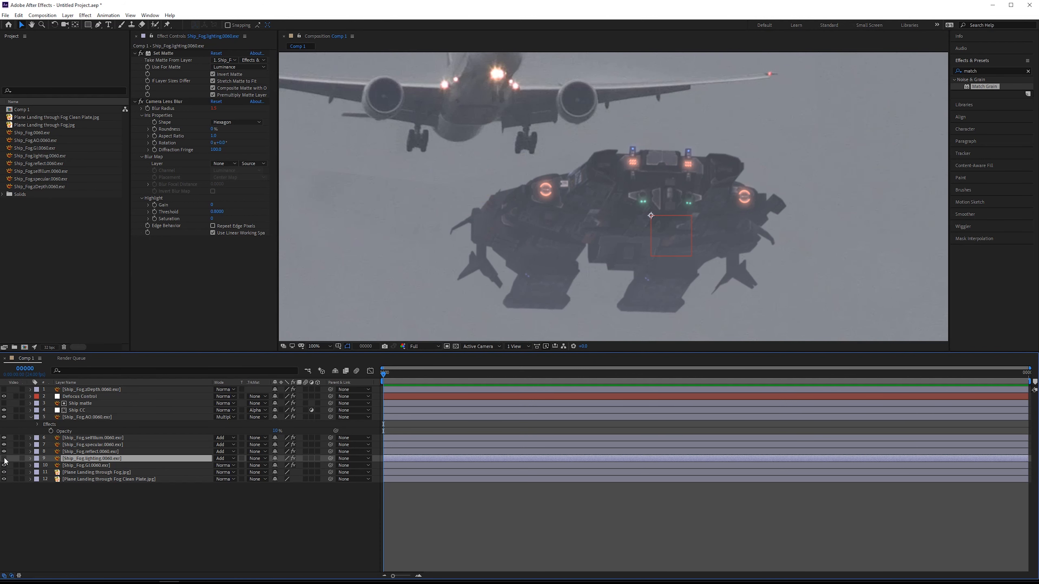
Brighten the Ship_Fog.reflect layer by adding an upper point to its RGB curve and bowing the curve slightly upward.
left_click(106, 451)
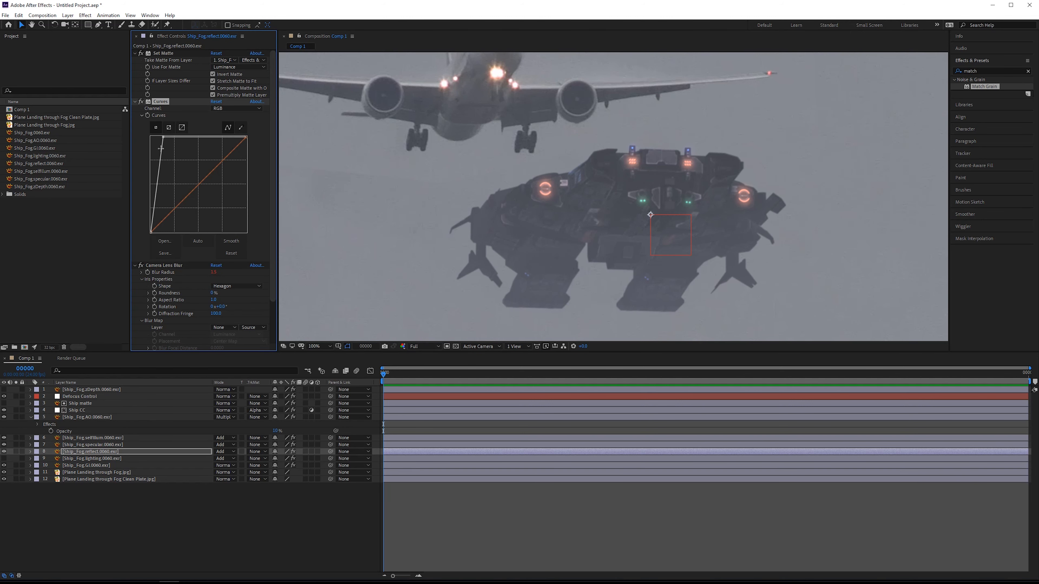
left_click_drag(160, 149, 158, 147)
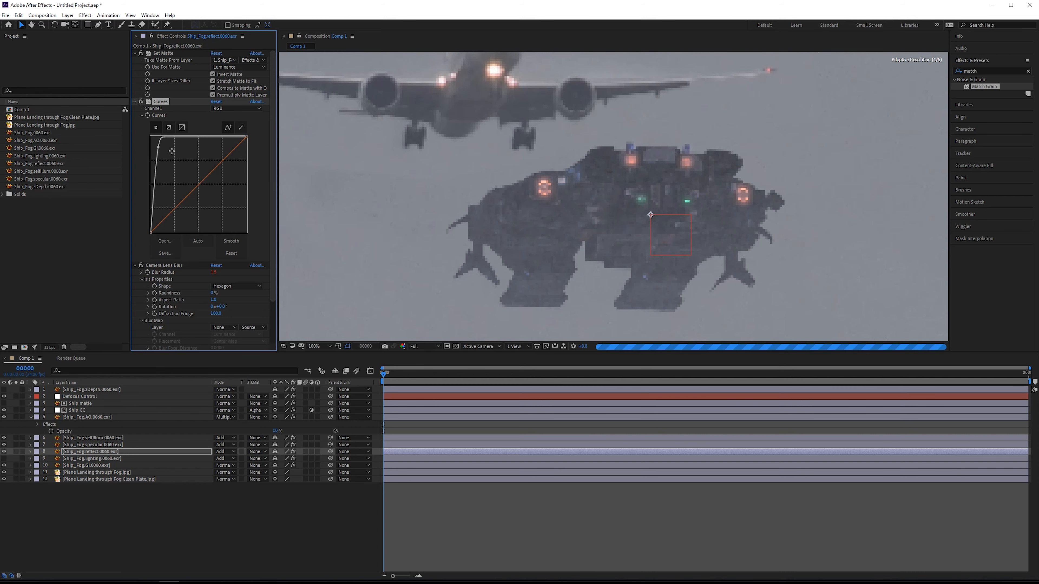
left_click_drag(575, 208, 577, 233)
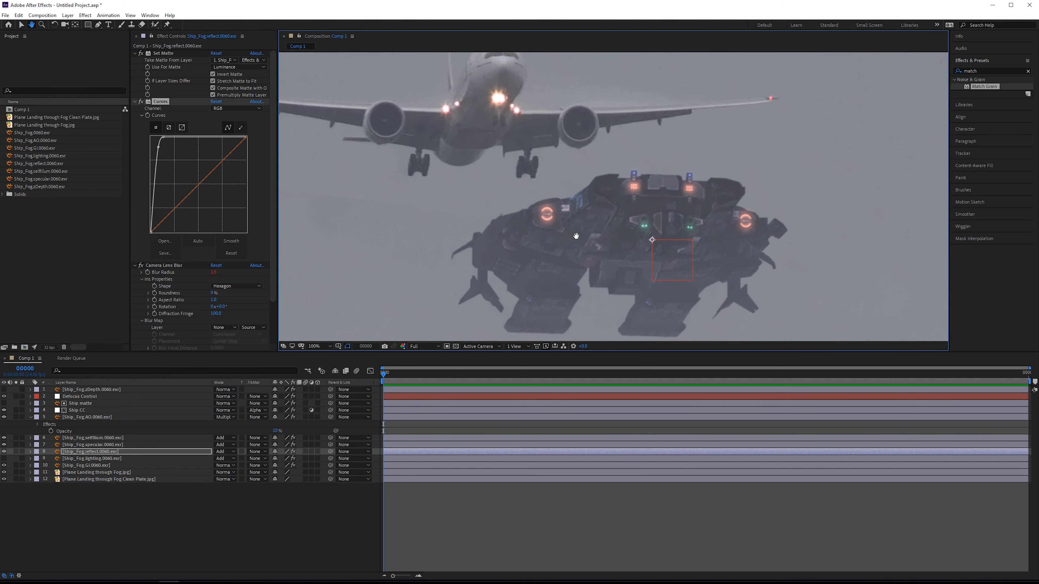
Refine the RGB curve of the Ship_Fog.zDepth layer with a point just below its upper shoulder, checking the fog falloff on the ship.
left_click(109, 391)
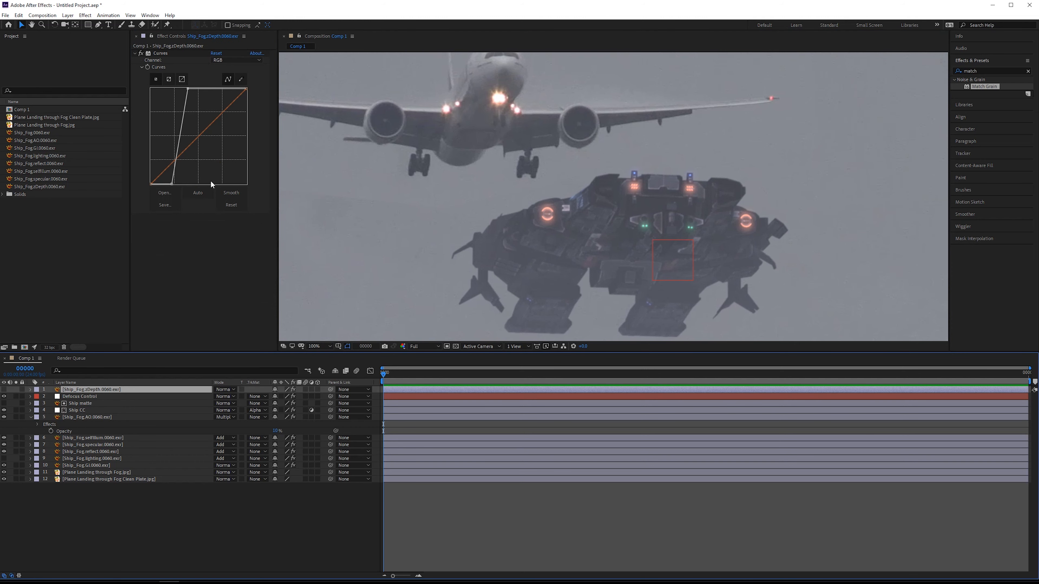
left_click_drag(183, 112, 178, 106)
scroll(594, 280, "down", 2)
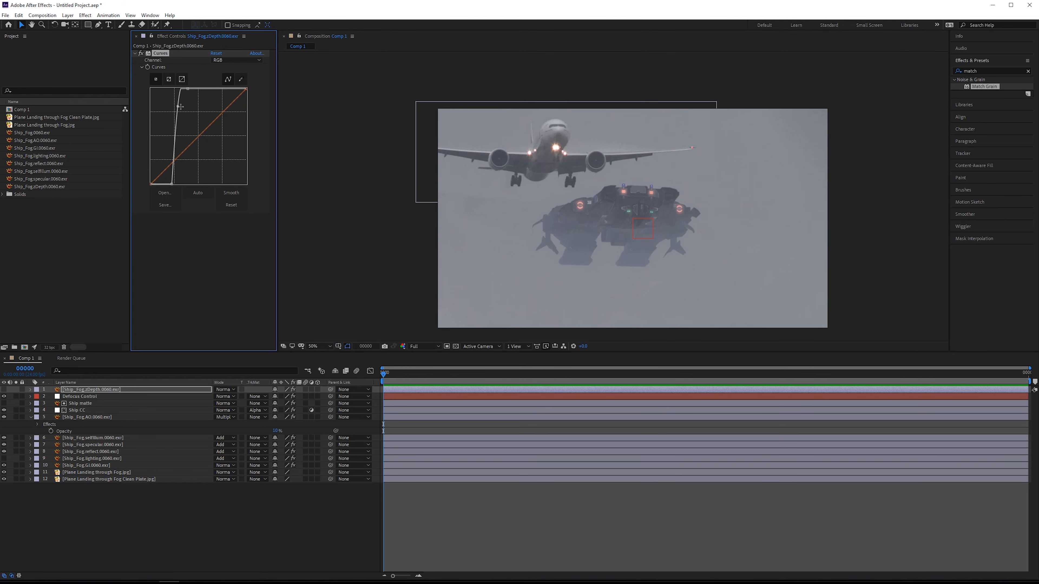
left_click_drag(180, 107, 179, 187)
mouse_move(195, 88)
left_mouse_down()
mouse_move(220, 88)
mouse_move(187, 89)
mouse_move(185, 103)
left_mouse_up()
scroll(666, 225, "up", 1)
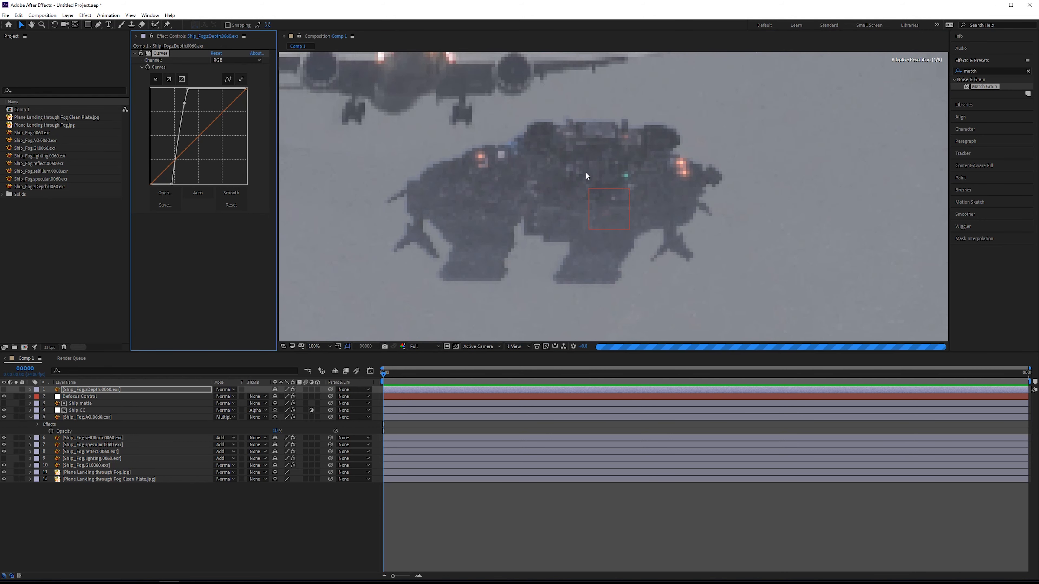
left_click_drag(605, 187, 633, 210)
scroll(633, 208, "down", 2)
left_click(572, 243)
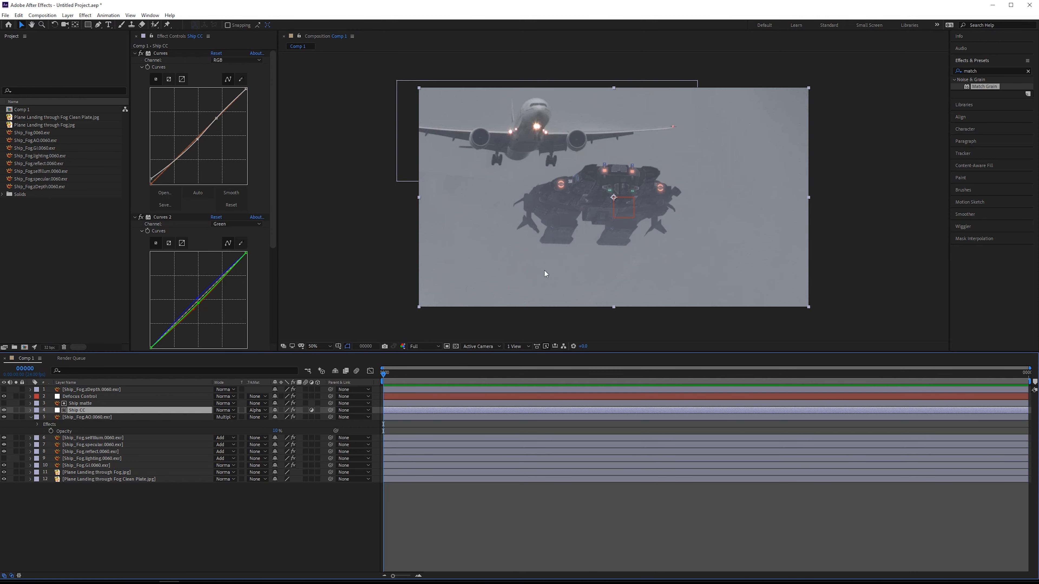
scroll(576, 219, "up", 1)
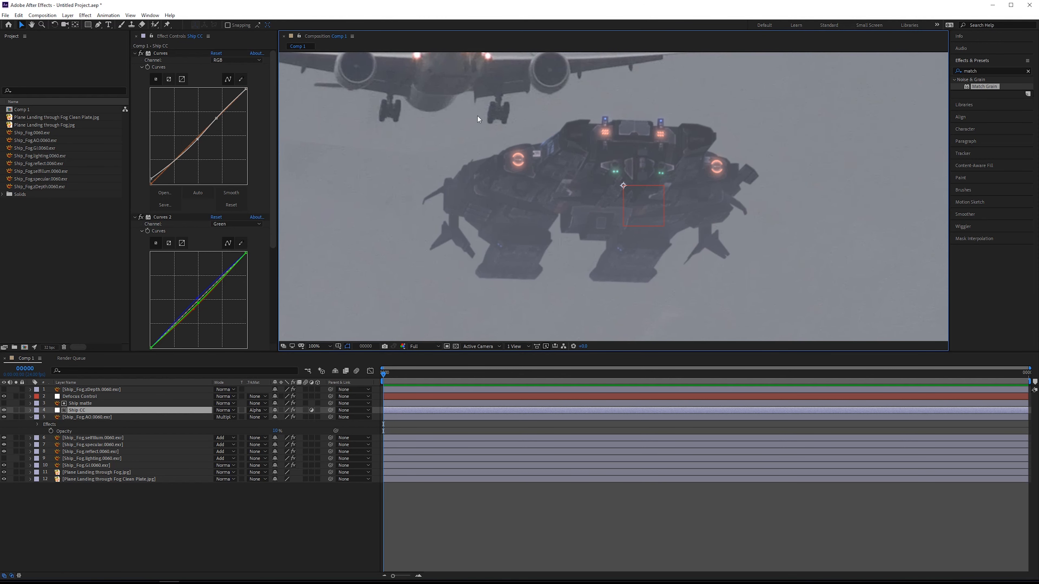
Move the Plane Landing through Fog.jpg layer behind the ship to check how much shows through, and return it to its original place.
left_click(111, 473)
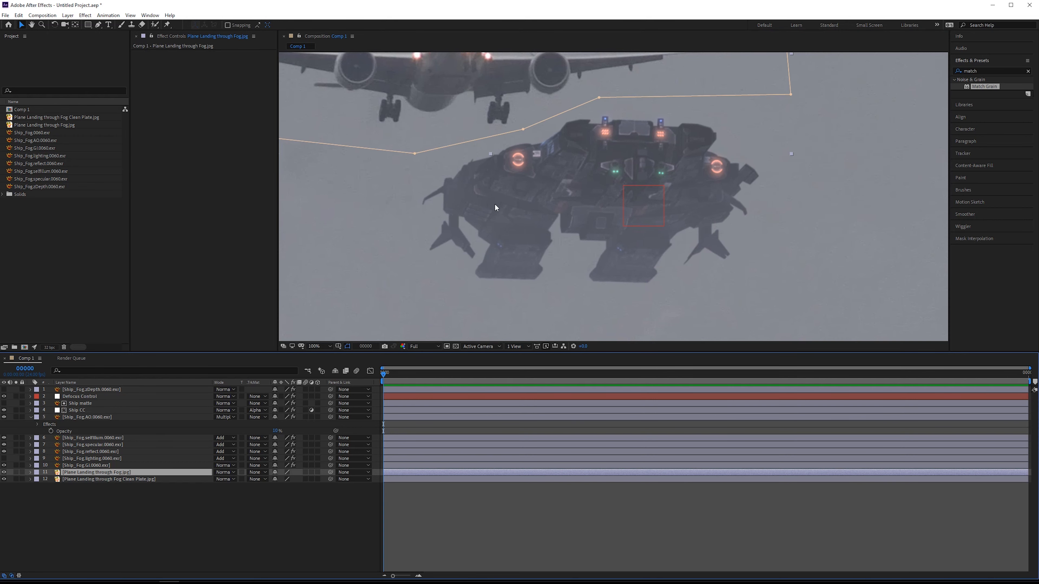
left_click_drag(458, 102, 618, 221)
left_click_drag(652, 228, 622, 205)
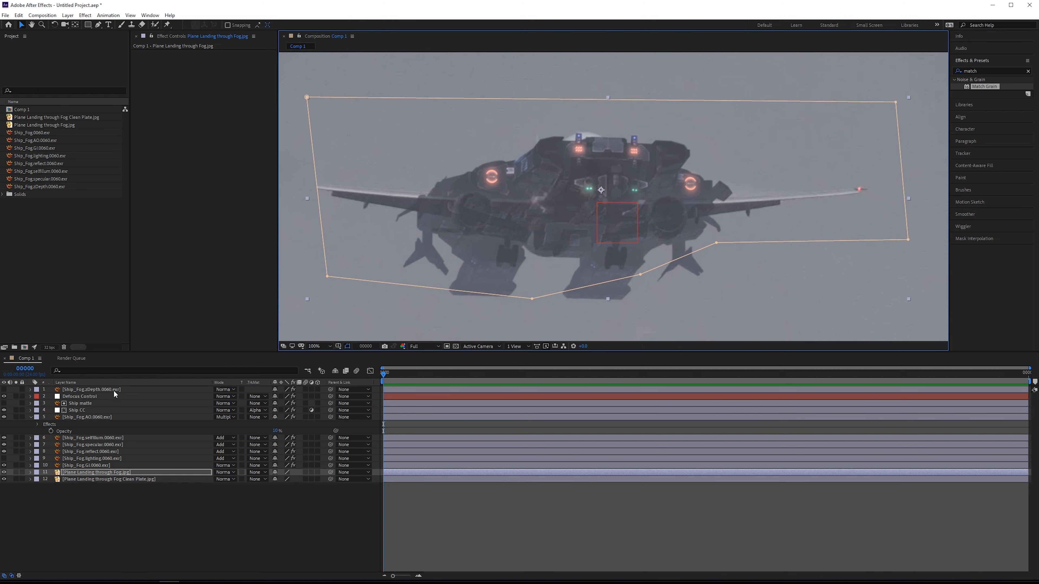
scroll(588, 161, "up", 1)
left_click_drag(622, 134, 705, 144)
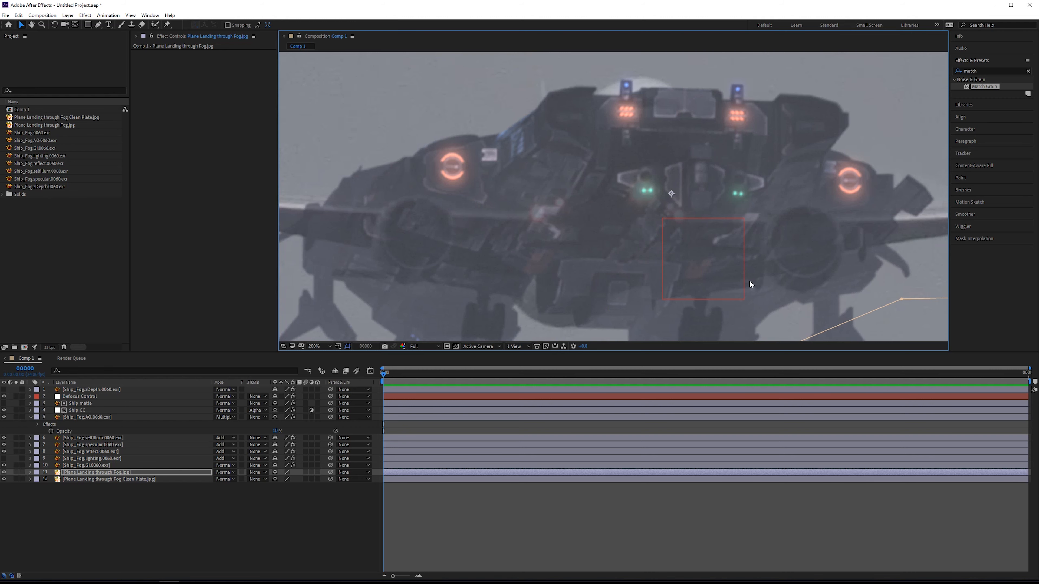
scroll(767, 250, "down", 1)
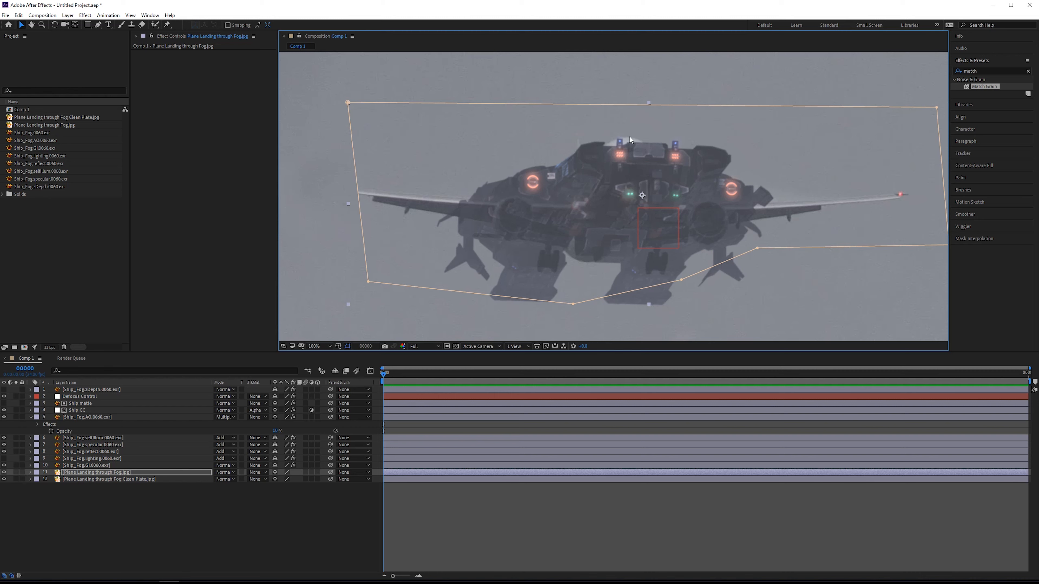
left_click_drag(627, 128, 443, 63)
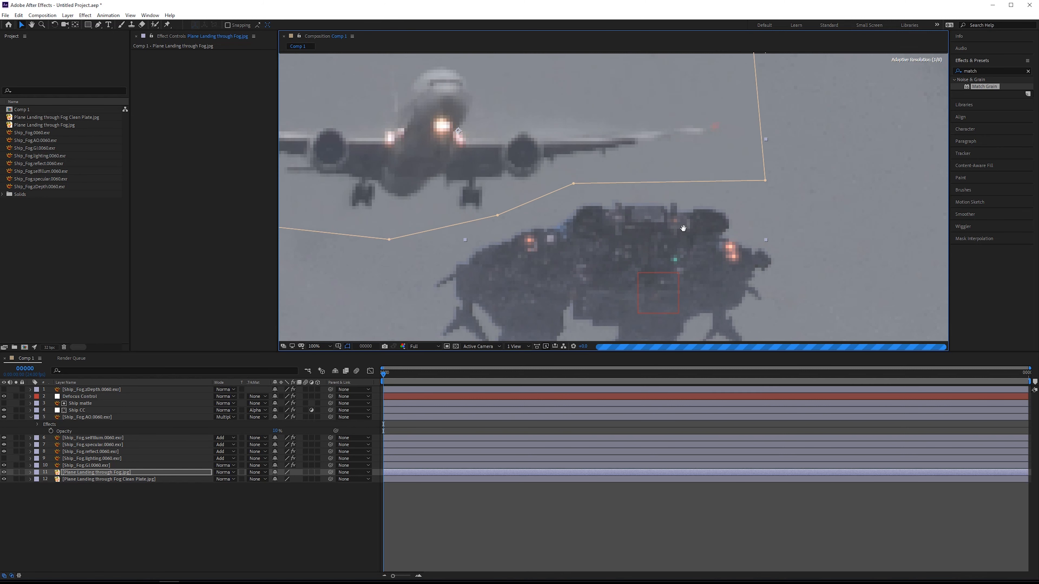
key("space")
left_click_drag(683, 229, 690, 170)
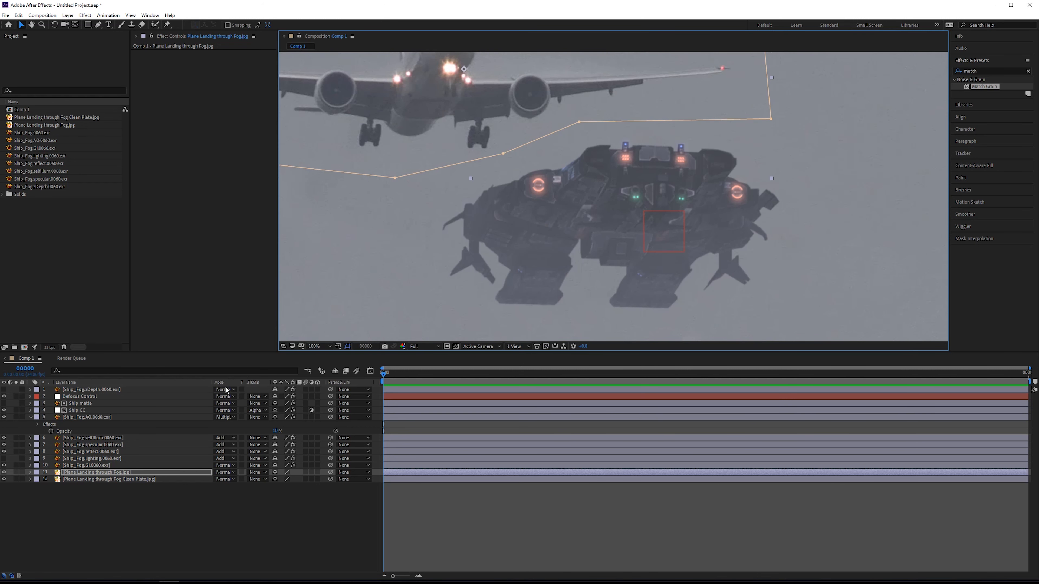
Duplicate the Ship matte layer, place the copy directly above Plane Landing through Fog.jpg, and rename it "Ship sky matte".
left_click(80, 403)
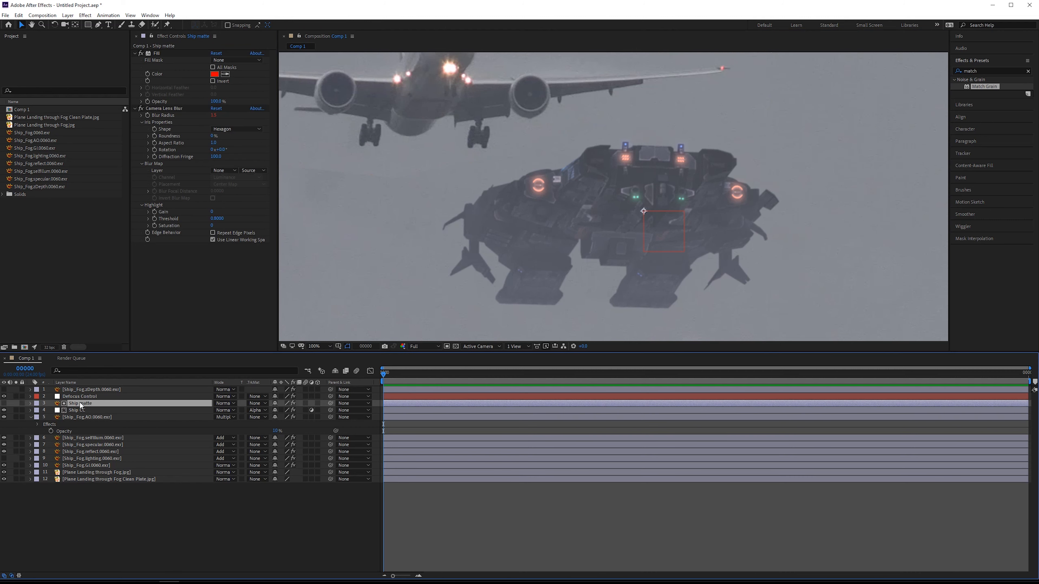
key("ctrl+d")
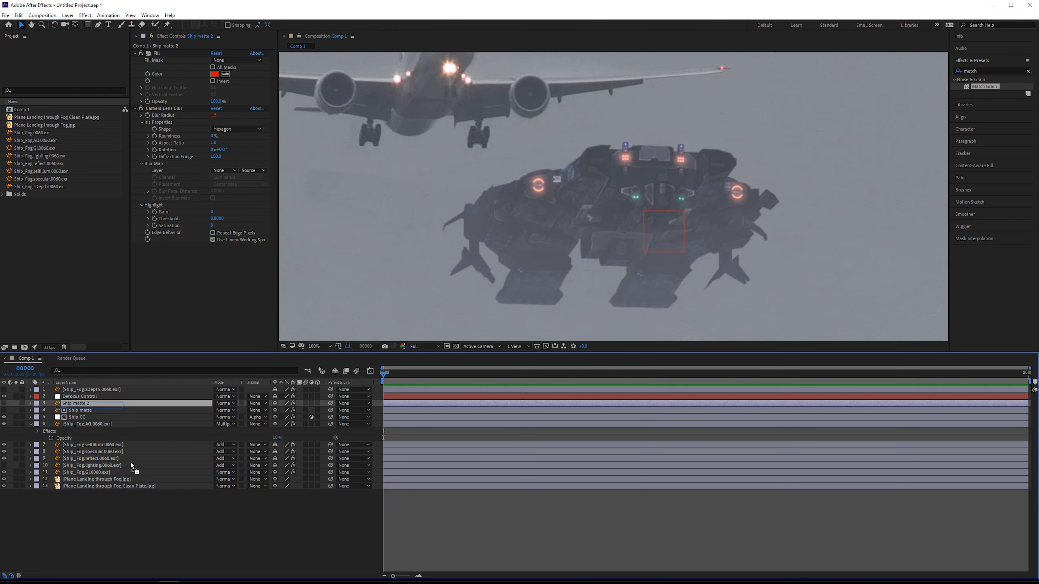
left_click_drag(131, 463, 126, 475)
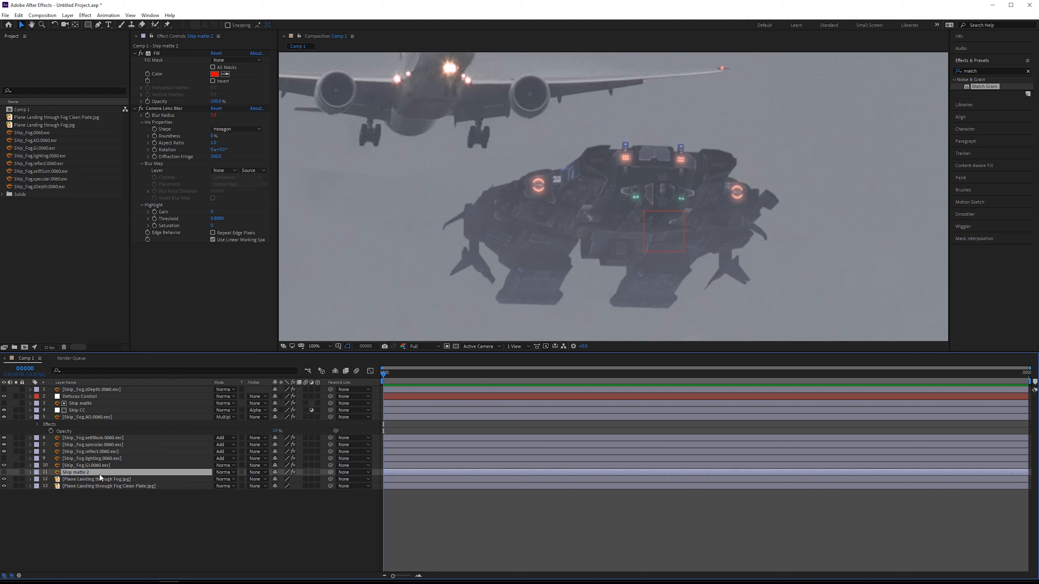
key("Return")
type("Ship sky matte")
key("Return")
Make Ship sky matte visible and set its Fill color to a gray sampled from the fog beside the ship.
left_click(4, 472)
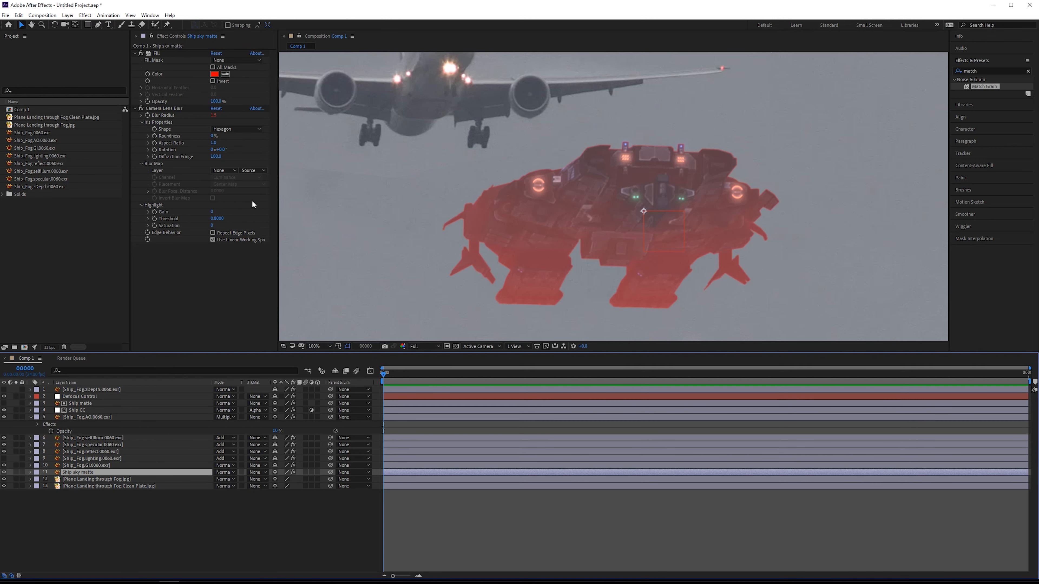
left_click(225, 74)
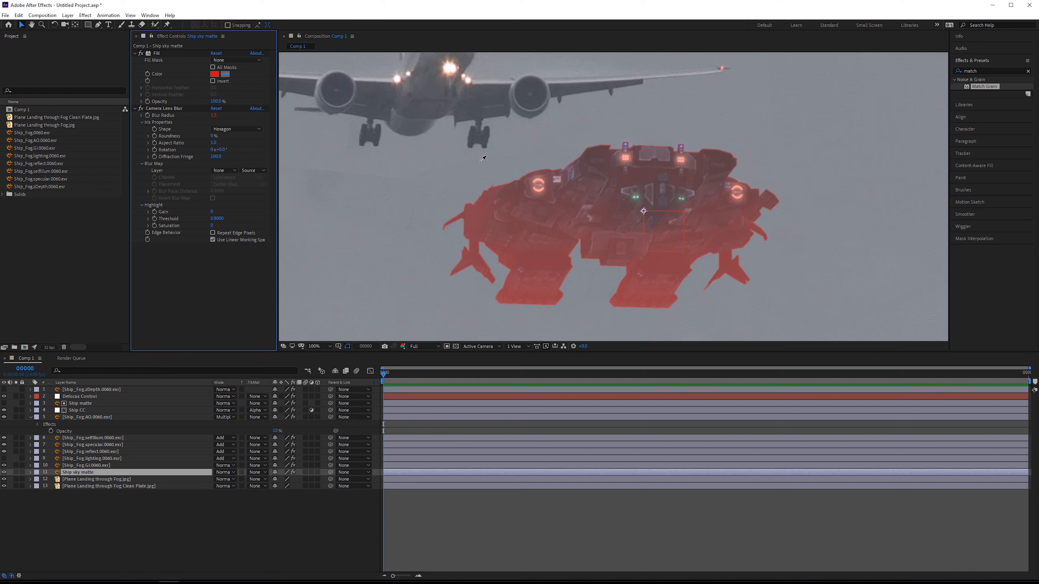
left_click(452, 212)
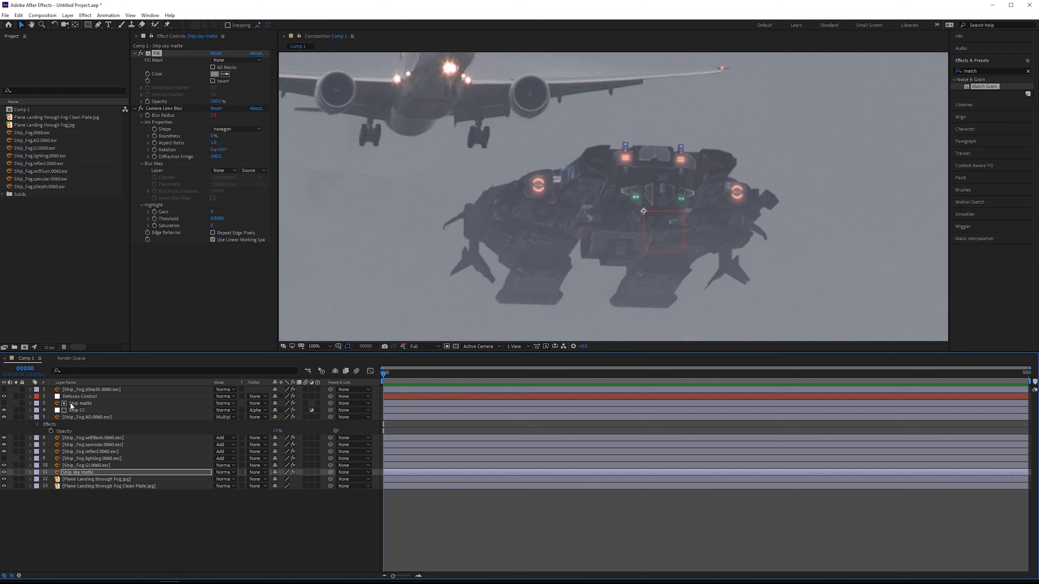
Try moving the Plane Landing through Fog.jpg layer behind the ship to test the Ship sky matte.
left_click(96, 479)
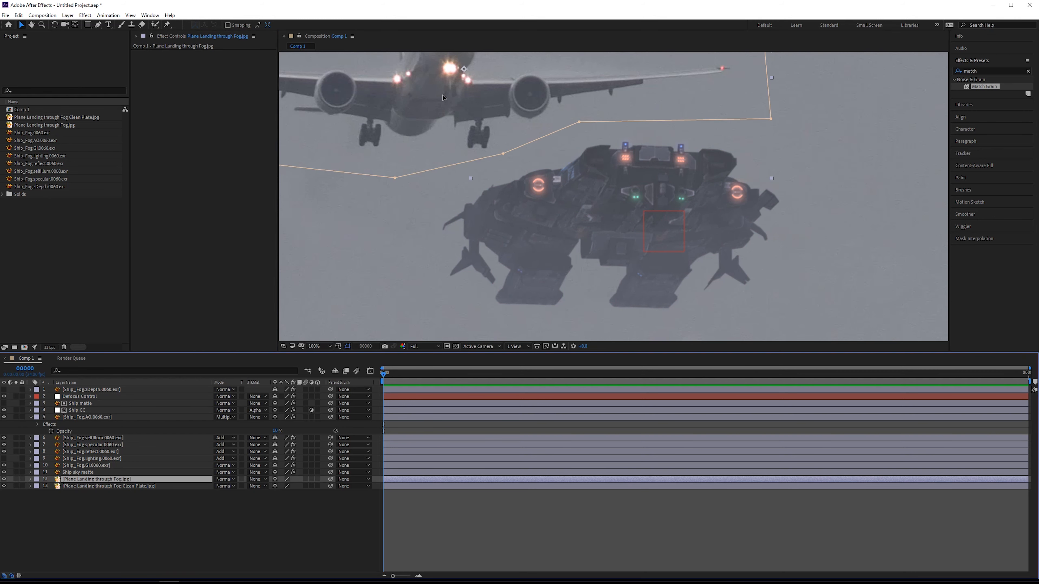
left_click_drag(442, 95, 630, 187)
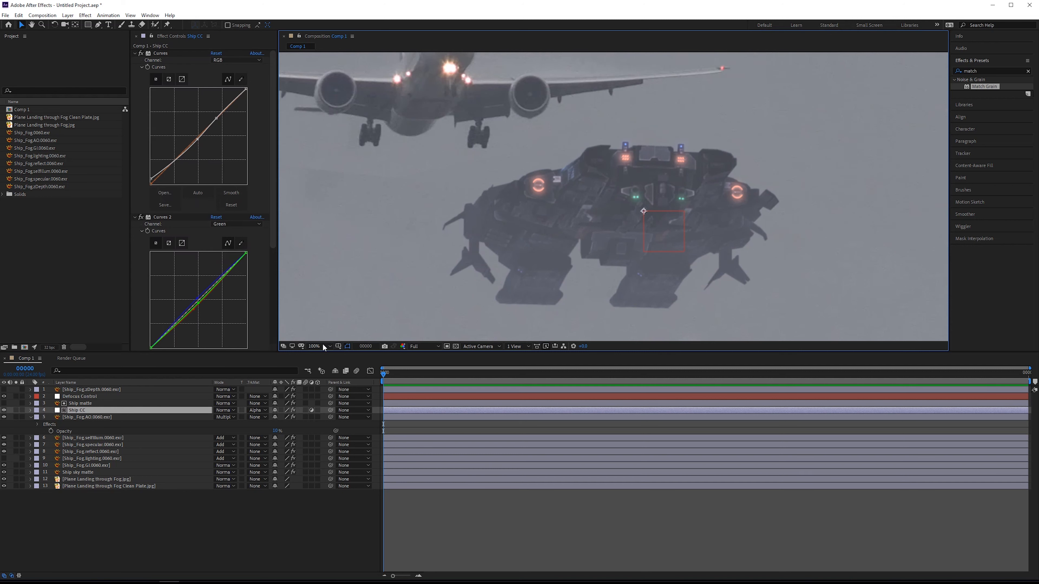